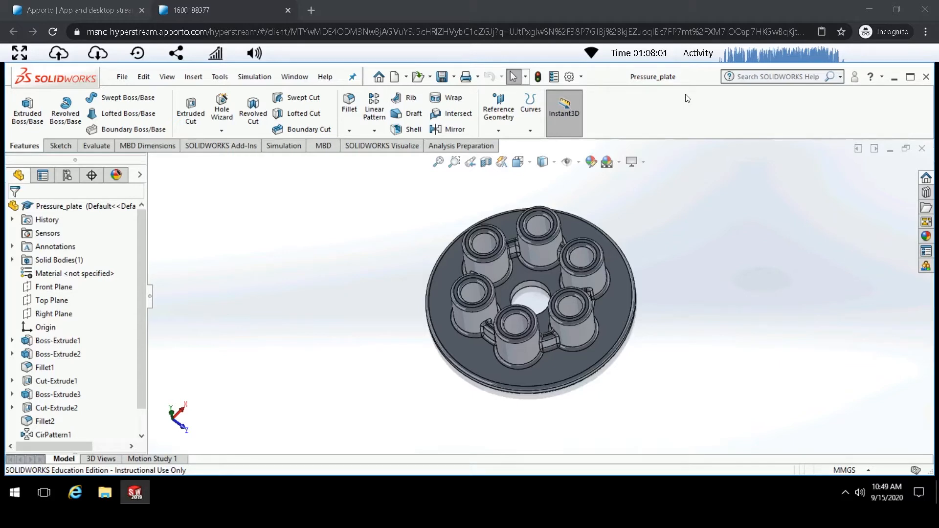
{"action": "left_click", "coordinate": [582, 77]}
{"action": "left_click", "coordinate": [591, 107]}
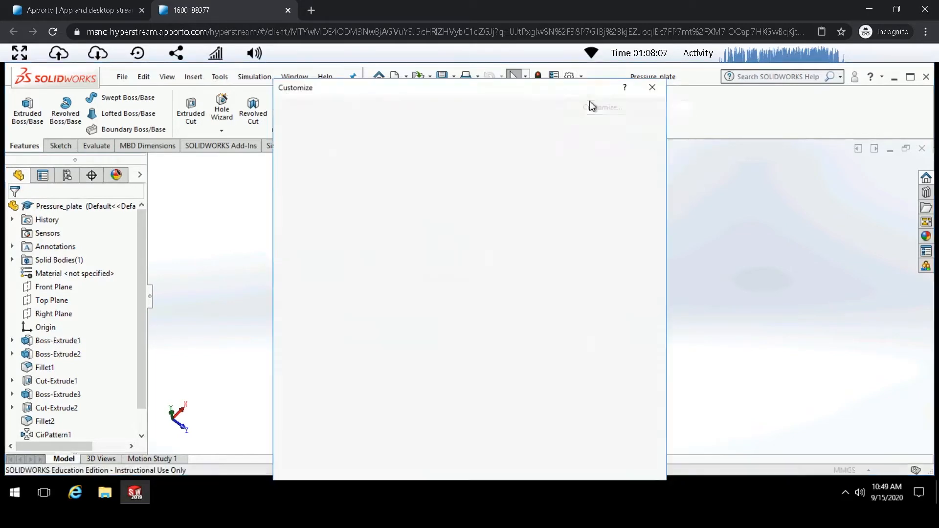
{"action": "left_click", "coordinate": [647, 92]}
- Set tangent edges to Removed in the system drawing display style options
{"action": "left_click", "coordinate": [567, 76]}
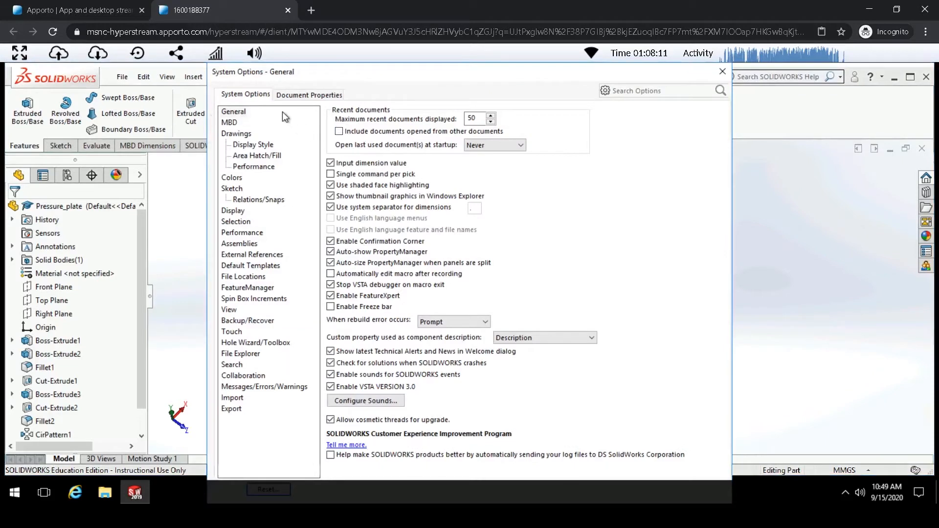
{"action": "left_click", "coordinate": [250, 145]}
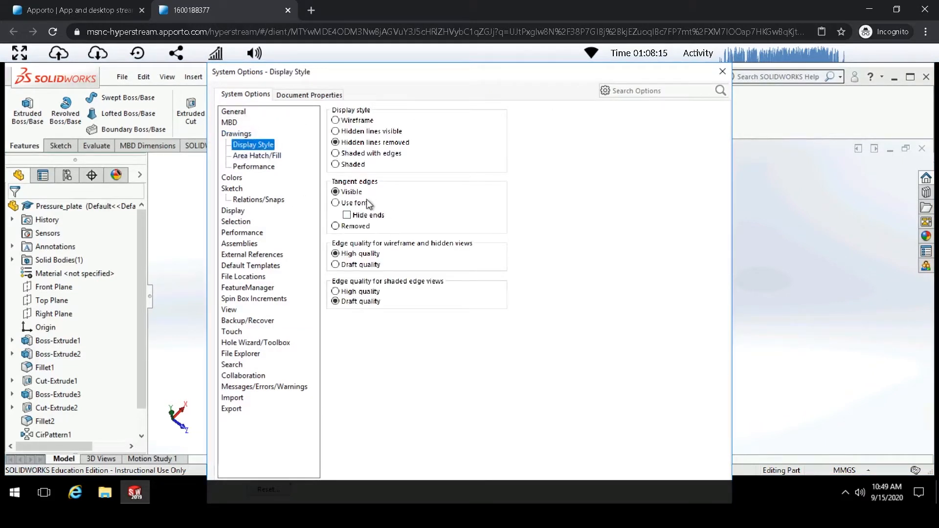
{"action": "left_click", "coordinate": [351, 225]}
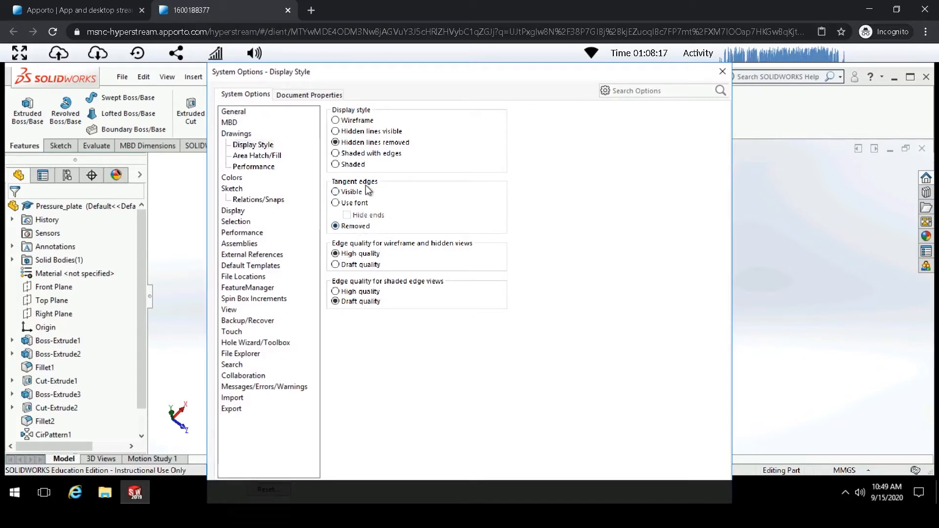
{"action": "left_click", "coordinate": [722, 72]}
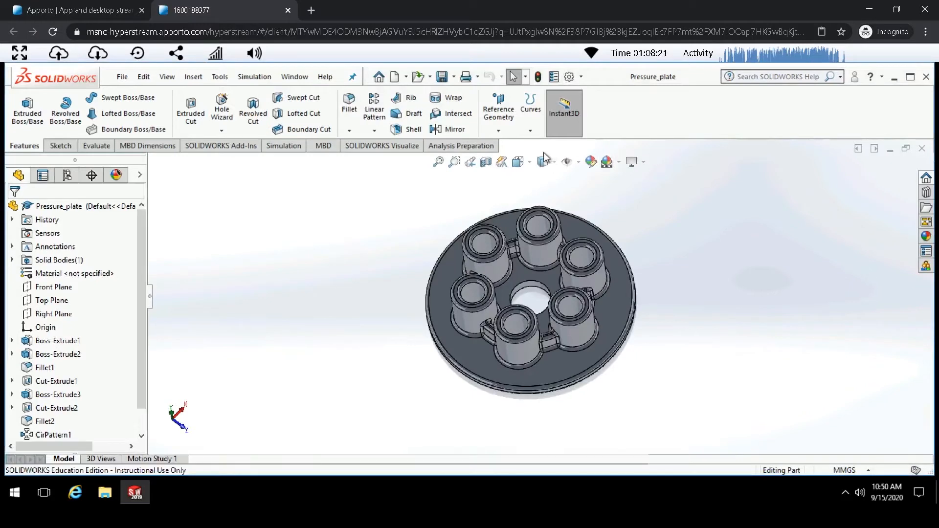
- Make a drawing from the part on an A3 (ANSI) Landscape sheet
{"action": "left_click", "coordinate": [122, 76]}
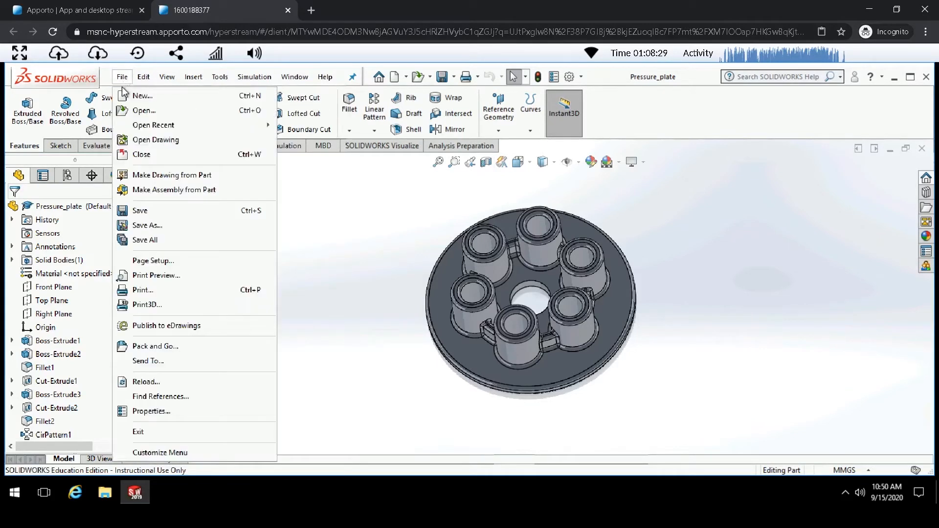
{"action": "left_click", "coordinate": [149, 177]}
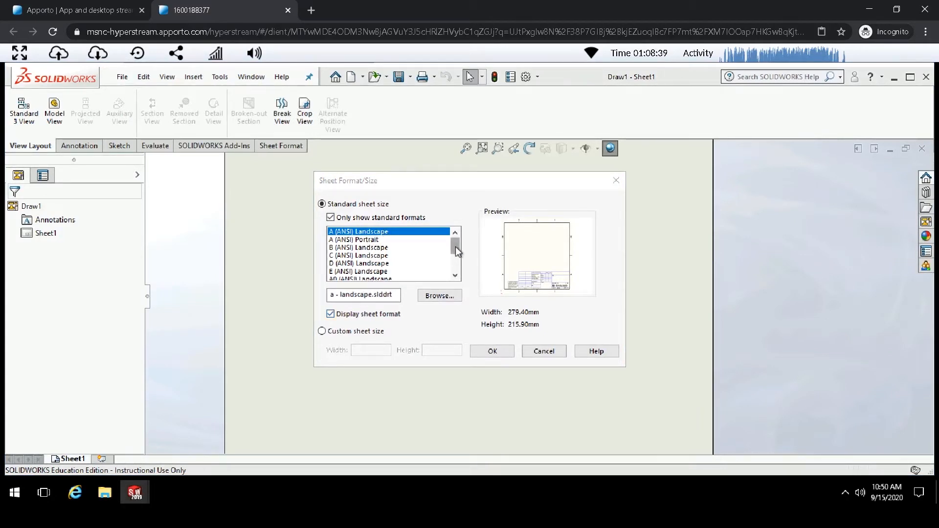
{"action": "scroll", "coordinate": [382, 261], "scroll_direction": "down", "scroll_amount": 2}
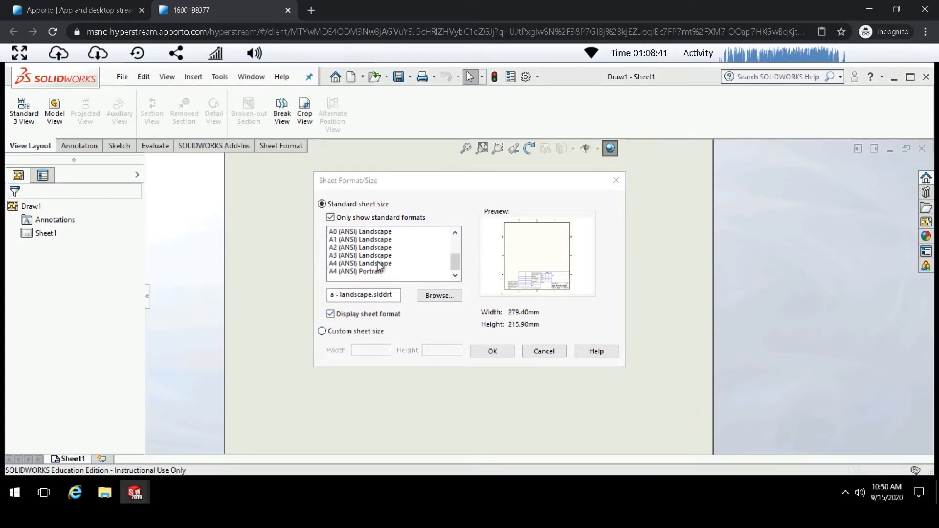
{"action": "left_click", "coordinate": [364, 256]}
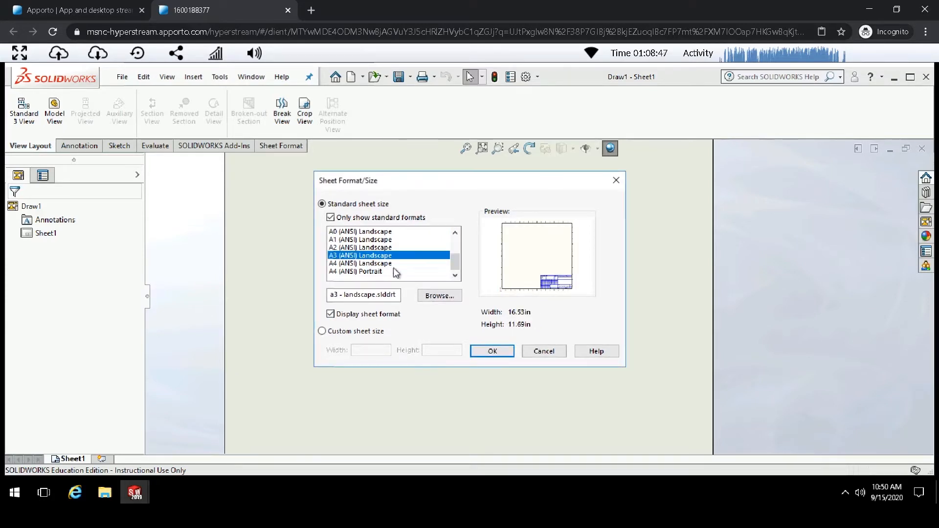
{"action": "left_click", "coordinate": [491, 352]}
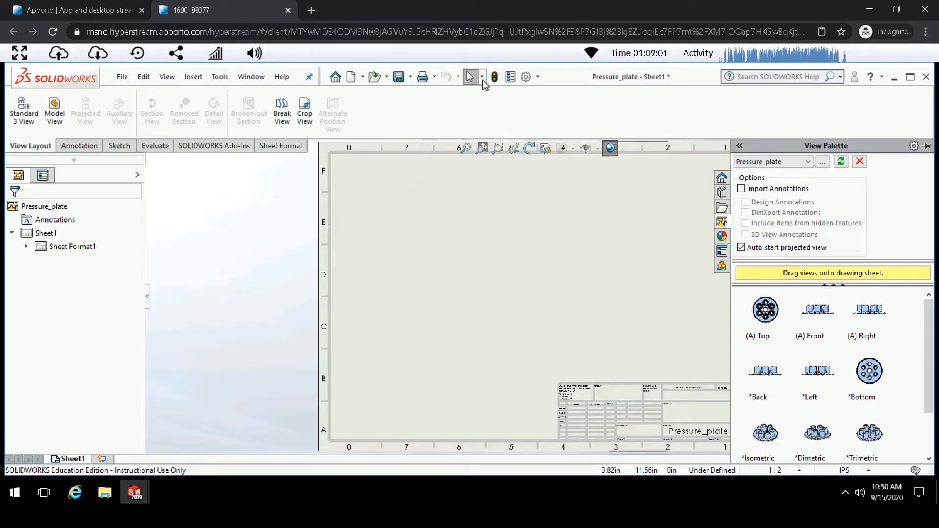
- Turn off automatic insertion of center marks for part holes in the document's detailing properties
{"action": "left_click", "coordinate": [526, 77]}
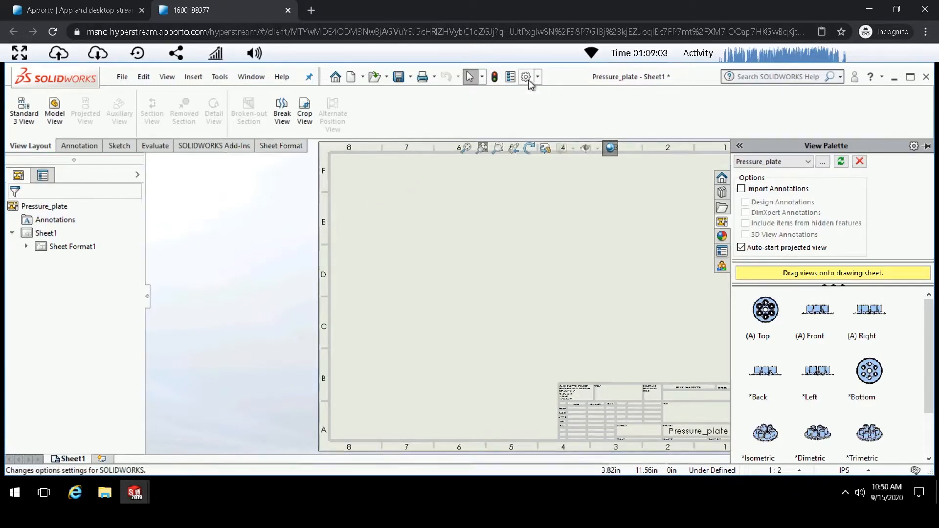
{"action": "left_click", "coordinate": [297, 96]}
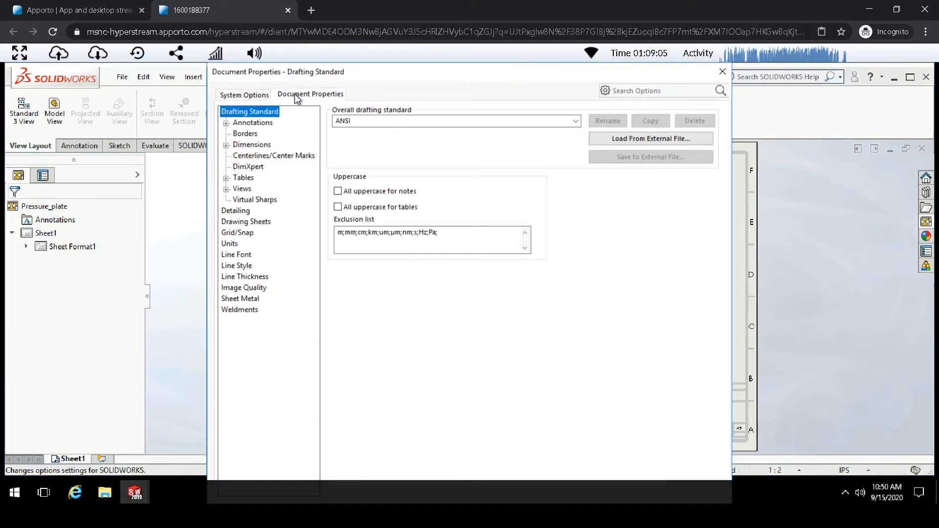
{"action": "left_click", "coordinate": [238, 211]}
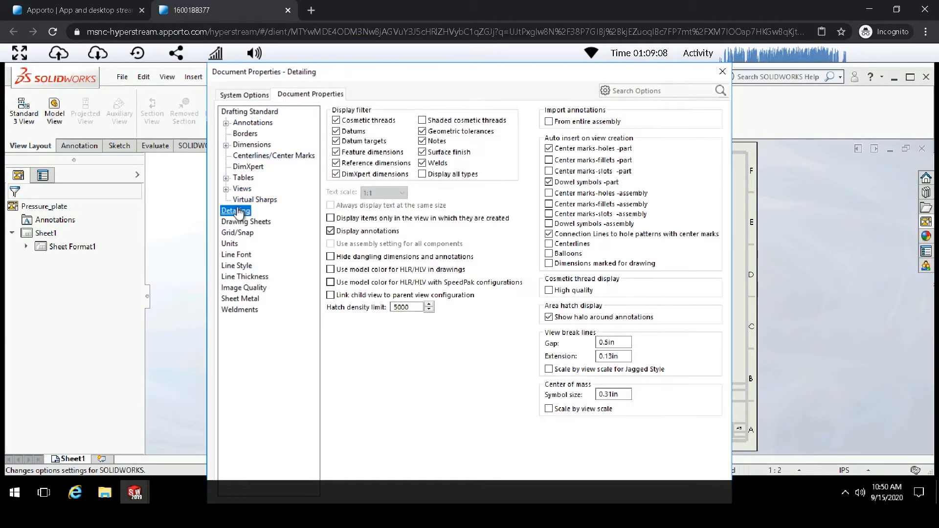
{"action": "left_click", "coordinate": [550, 149]}
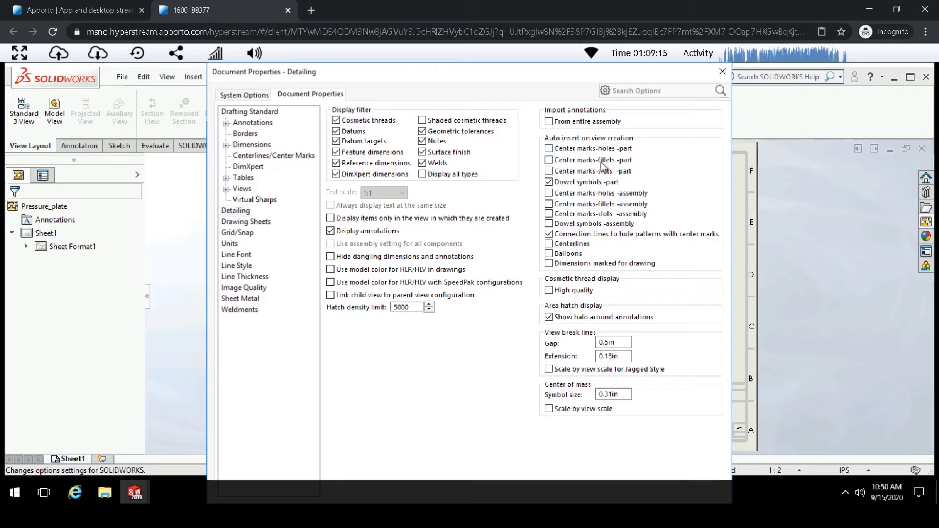
{"action": "left_click", "coordinate": [723, 71]}
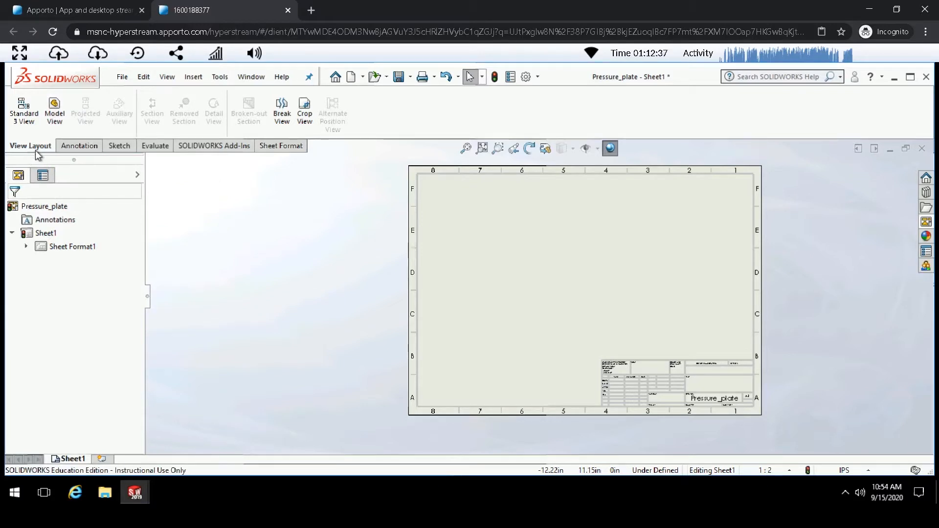
- Start a model view of Pressure_plate with Hidden Lines Removed display and a custom 1:2 scale
{"action": "left_click", "coordinate": [54, 113]}
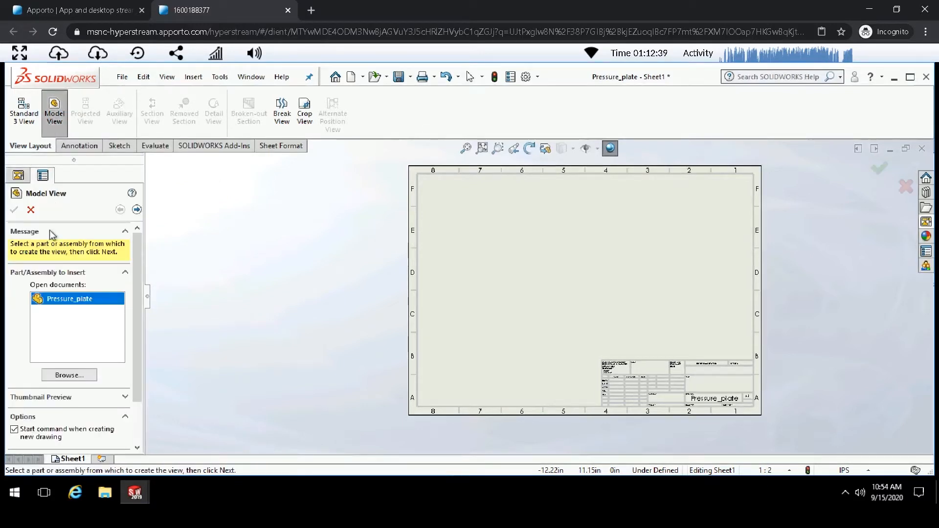
{"action": "left_click", "coordinate": [86, 300]}
{"action": "left_click", "coordinate": [137, 211]}
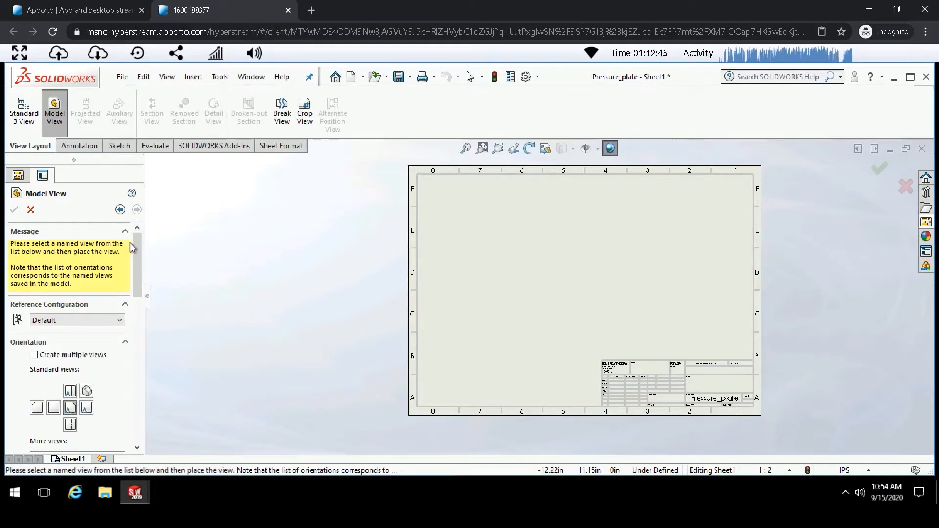
{"action": "left_click_drag", "start_coordinate": [137, 247], "coordinate": [139, 290]}
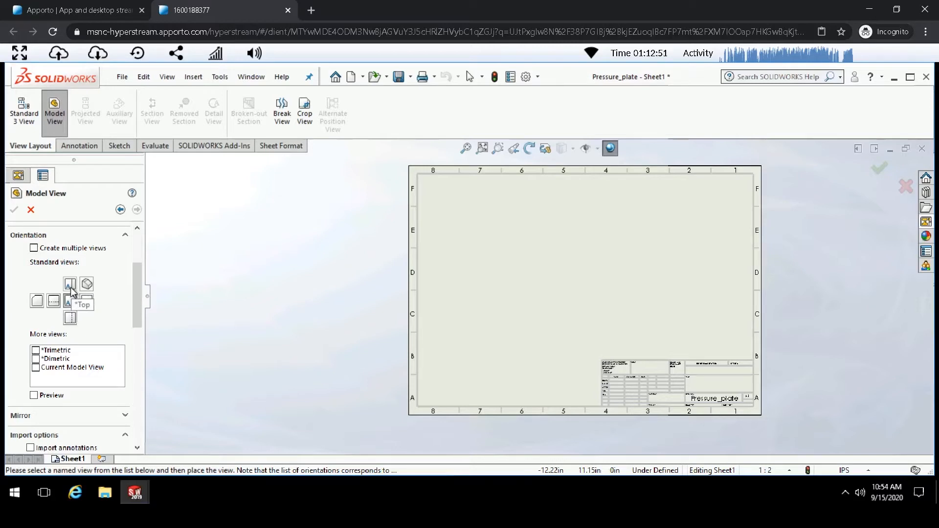
{"action": "left_click_drag", "start_coordinate": [134, 285], "coordinate": [143, 353]}
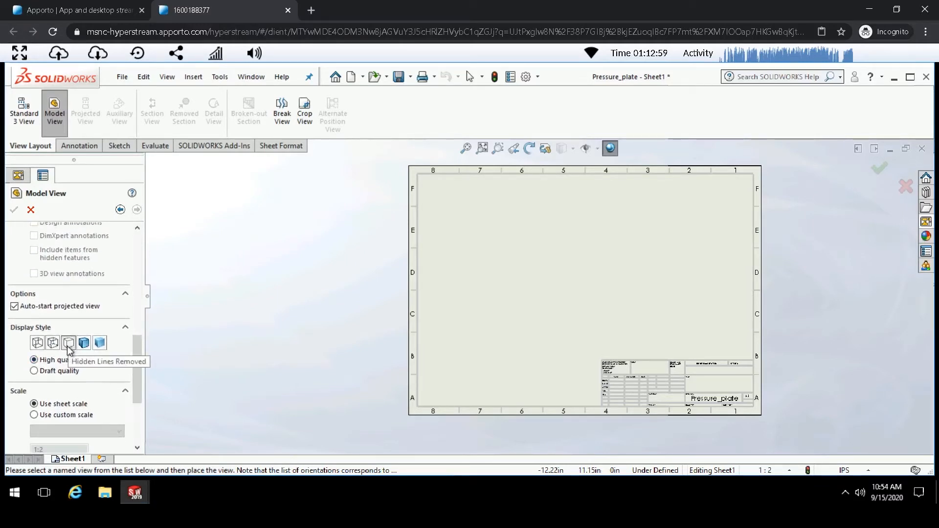
{"action": "left_click", "coordinate": [68, 344]}
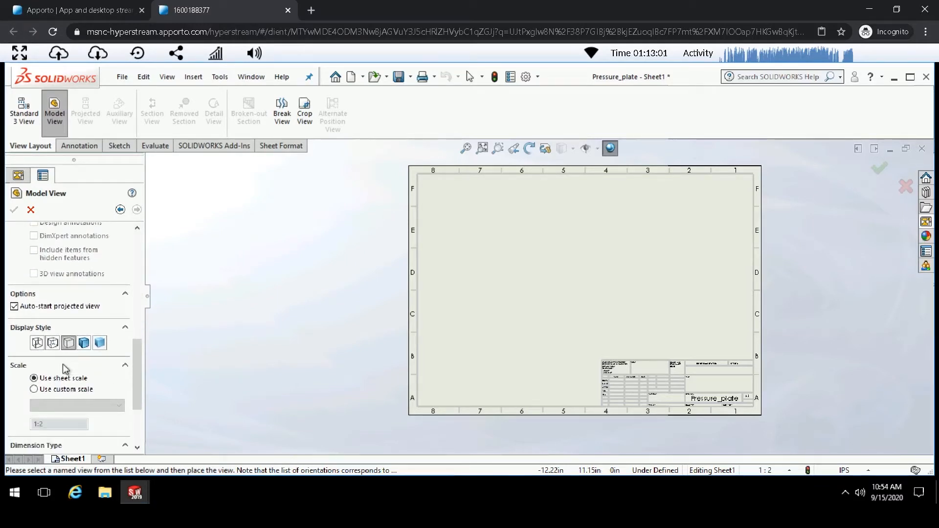
{"action": "left_click", "coordinate": [34, 390]}
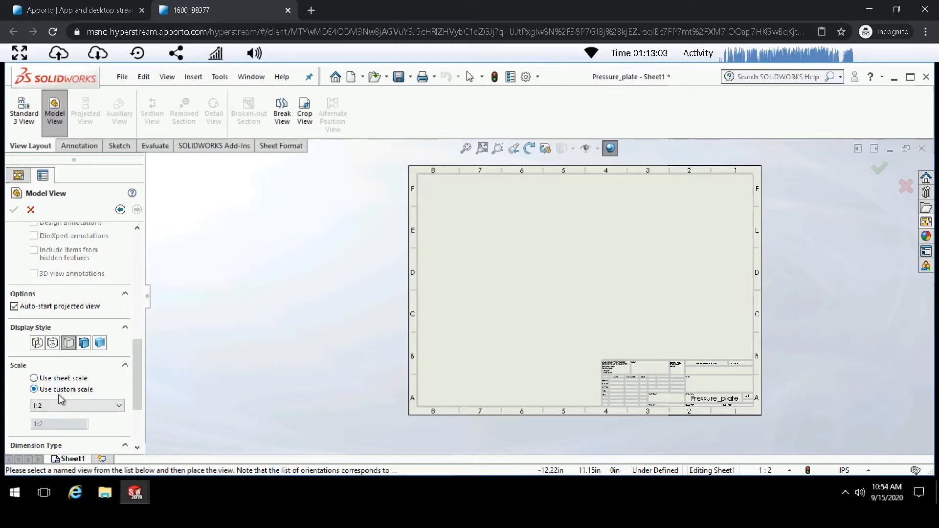
{"action": "left_click", "coordinate": [73, 405]}
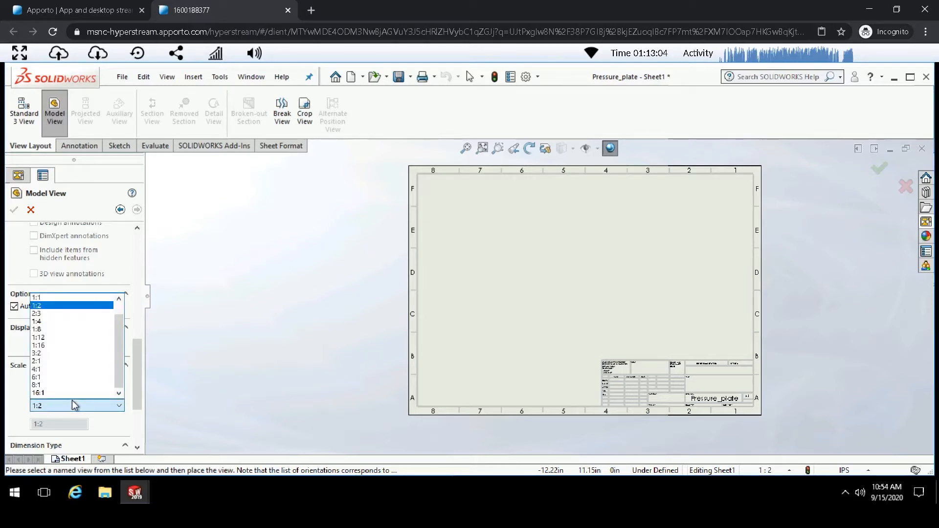
{"action": "left_click", "coordinate": [73, 305]}
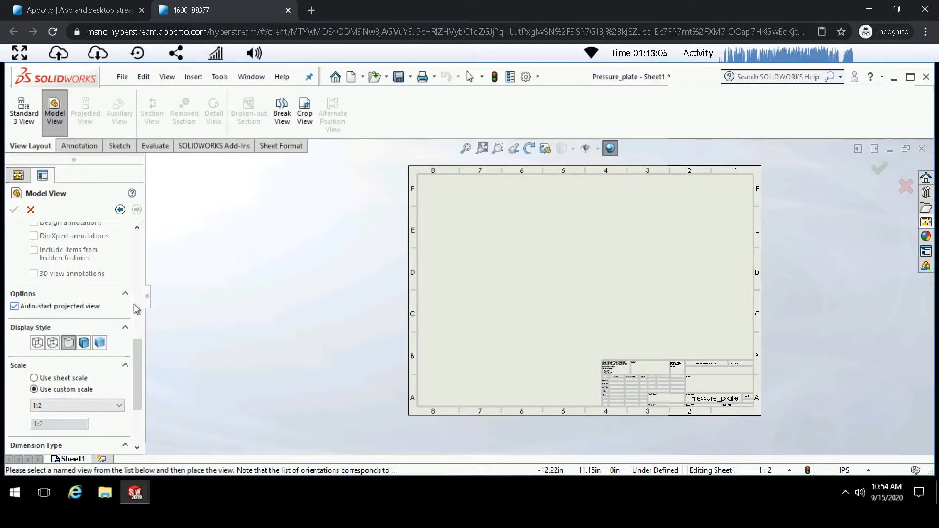
- Place the model view in the sheet's upper-left area and finish without projected views
{"action": "left_click", "coordinate": [460, 220]}
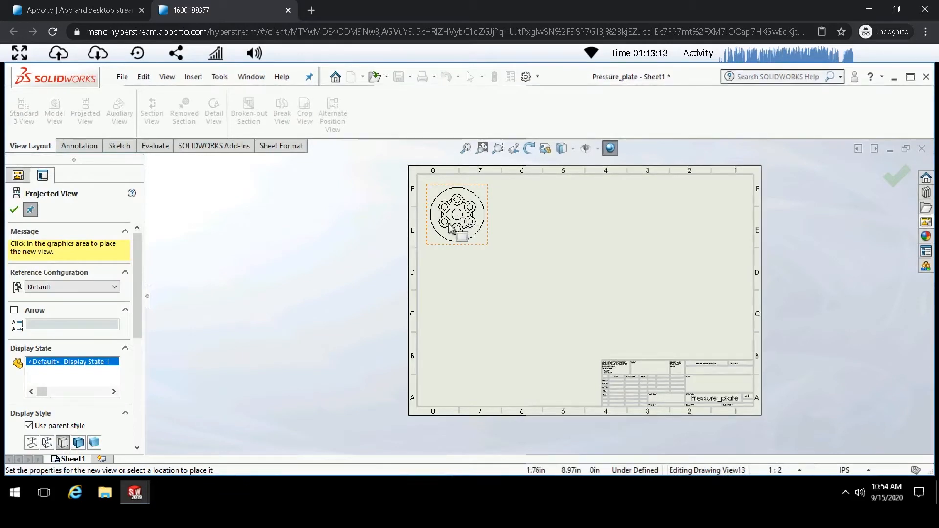
{"action": "left_click", "coordinate": [14, 210]}
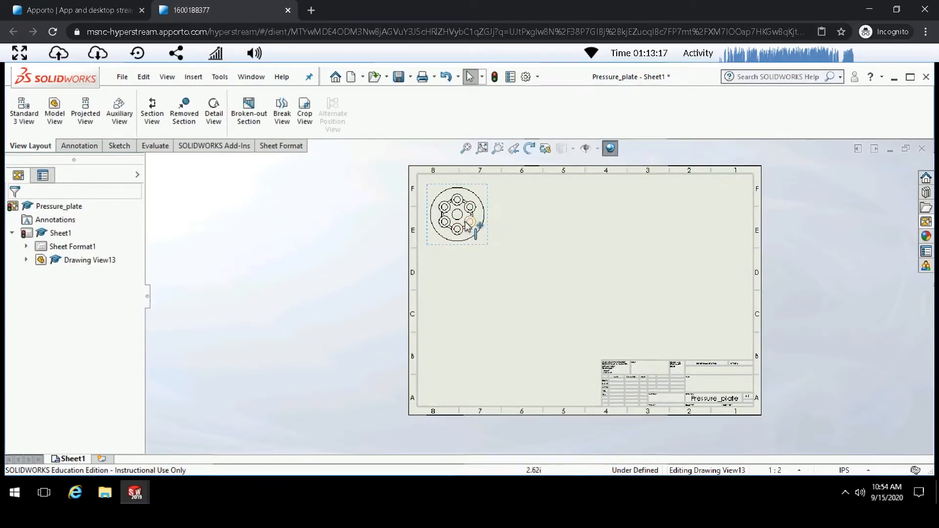
- Examine the placed drawing view's edges closely and its shortcut options
{"action": "scroll", "coordinate": [471, 227], "scroll_direction": "down", "scroll_amount": 3}
{"action": "scroll", "coordinate": [471, 230], "scroll_direction": "down", "scroll_amount": 2}
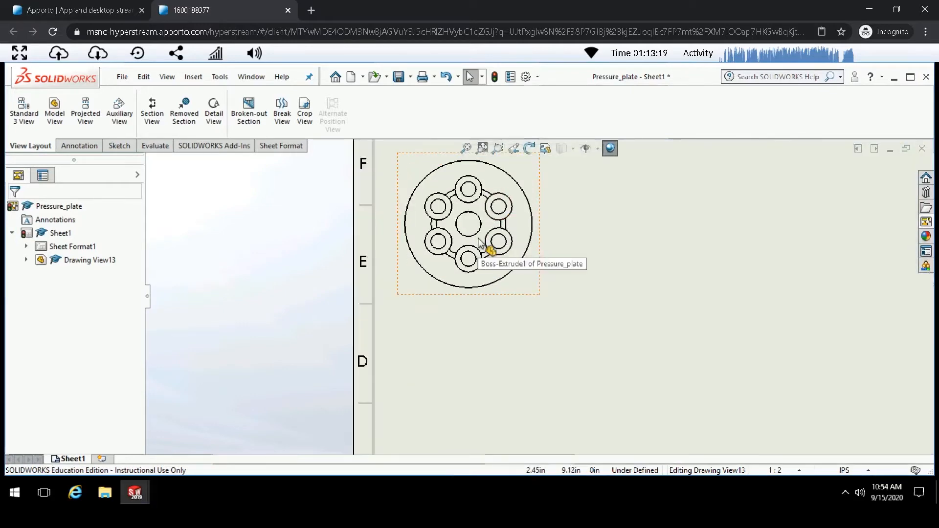
{"action": "scroll", "coordinate": [482, 193], "scroll_direction": "down", "scroll_amount": 3}
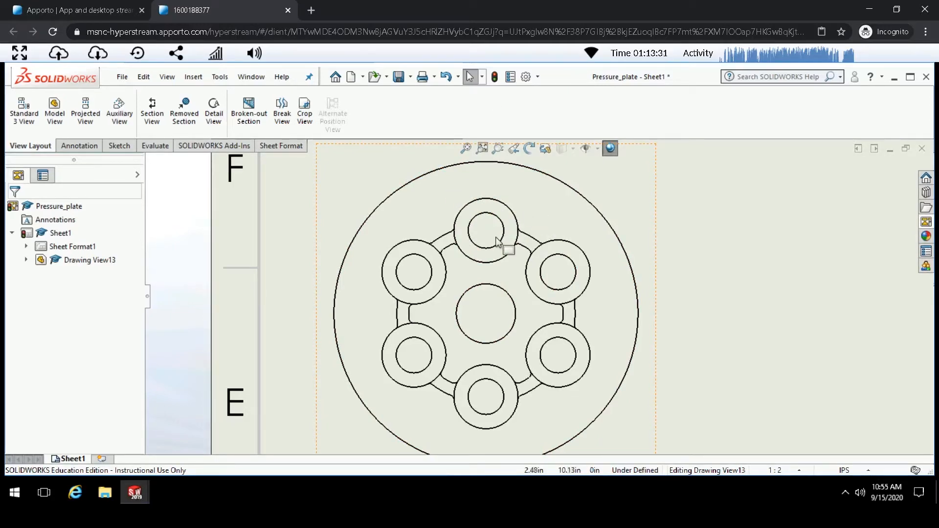
{"action": "scroll", "coordinate": [507, 242], "scroll_direction": "up", "scroll_amount": 2}
{"action": "scroll", "coordinate": [509, 241], "scroll_direction": "up", "scroll_amount": 4}
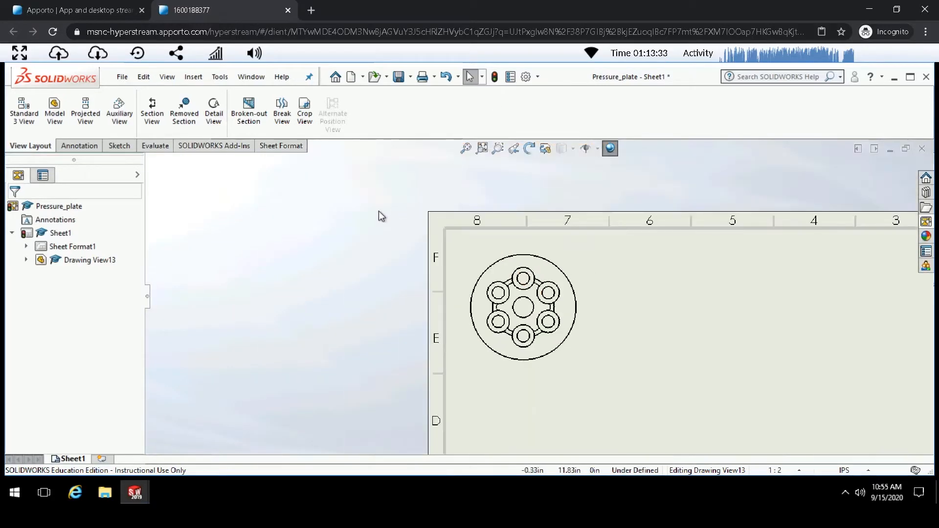
{"action": "scroll", "coordinate": [553, 318], "scroll_direction": "down", "scroll_amount": 2}
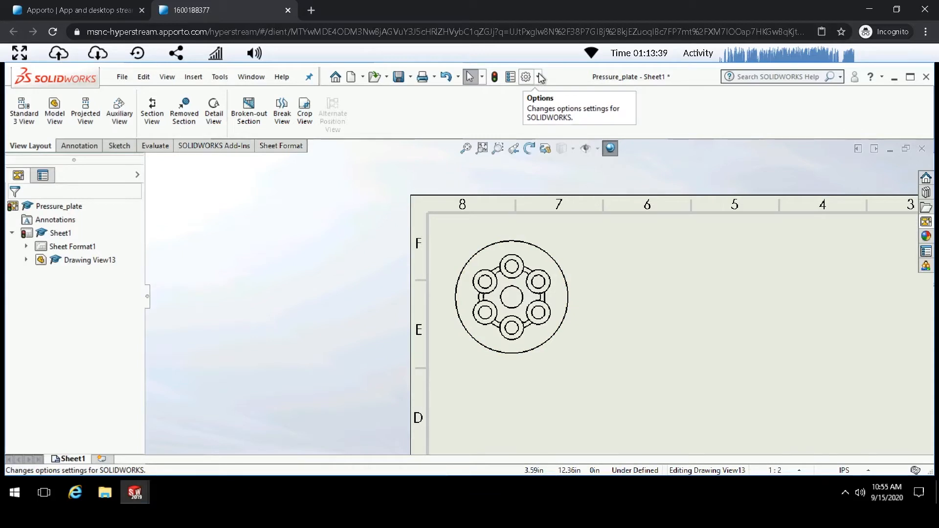
{"action": "left_click", "coordinate": [560, 246]}
{"action": "right_click", "coordinate": [560, 246]}
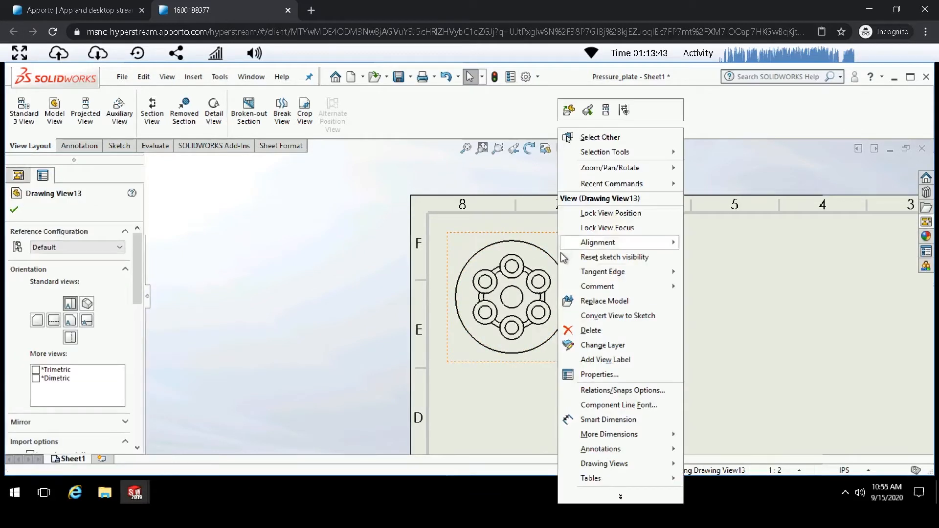
{"action": "left_click", "coordinate": [352, 212]}
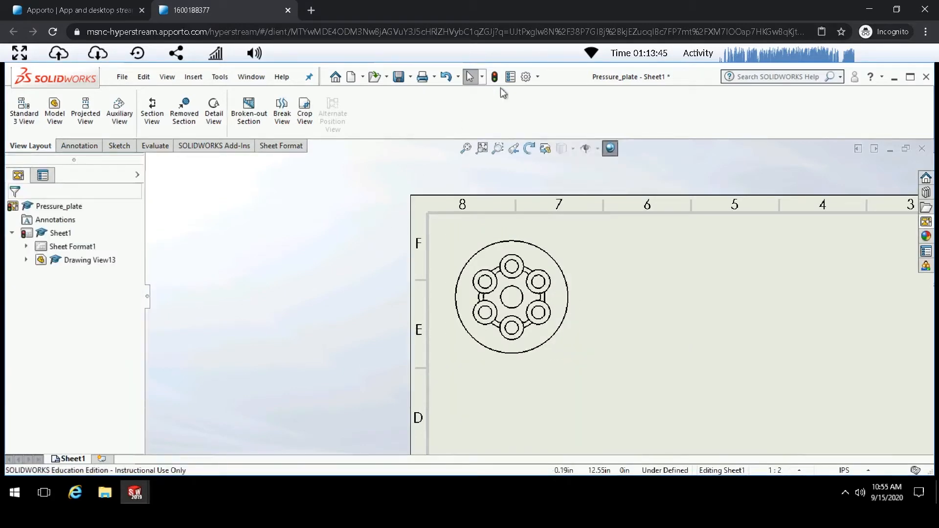
- Review the drawing display style system options and the document's detailing properties
{"action": "left_click", "coordinate": [527, 77]}
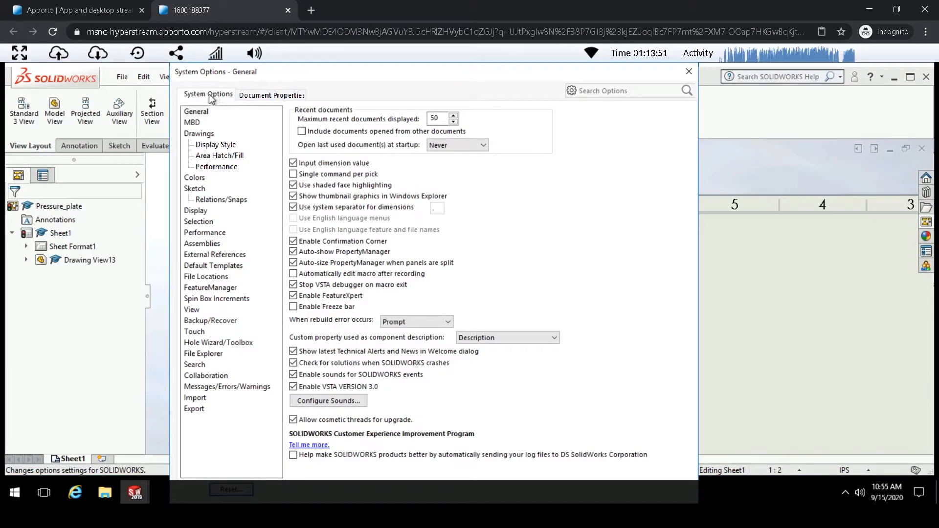
{"action": "left_click", "coordinate": [207, 145]}
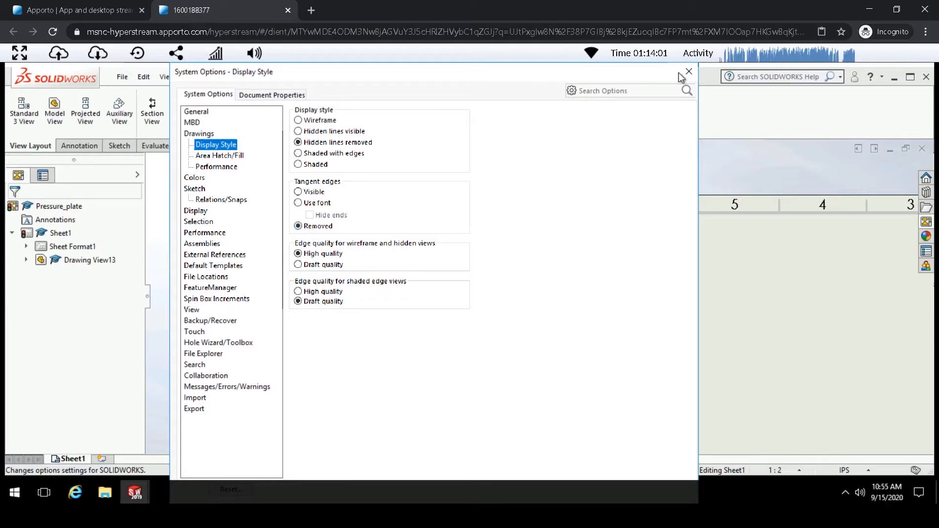
{"action": "left_click", "coordinate": [267, 95]}
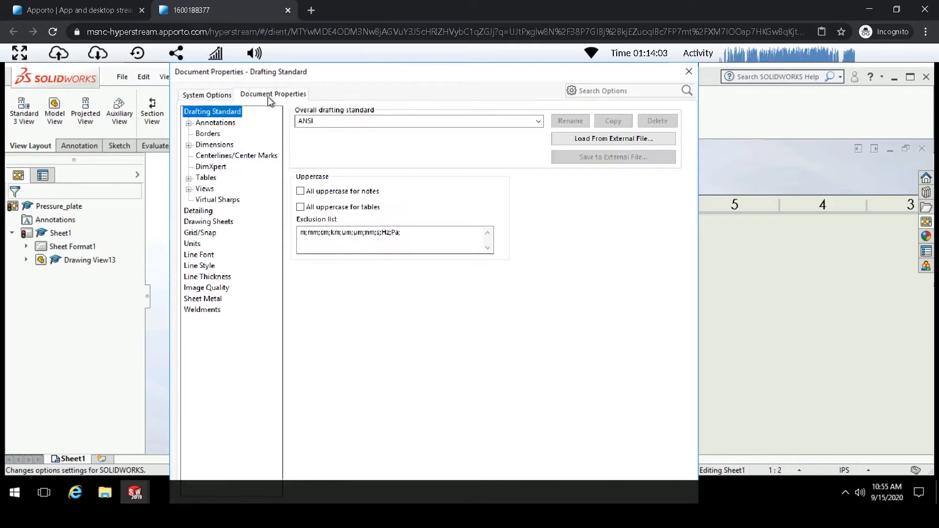
{"action": "left_click", "coordinate": [208, 212]}
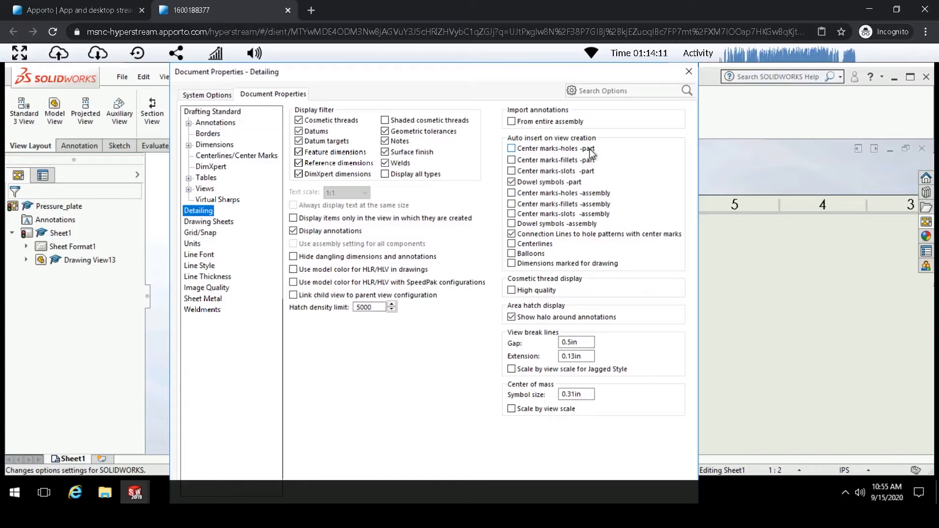
{"action": "left_click", "coordinate": [694, 73]}
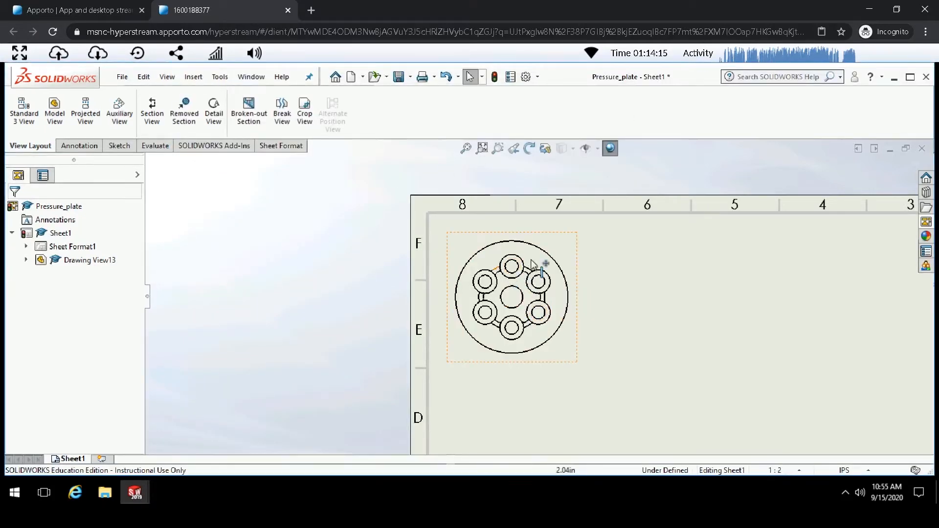
{"action": "left_click", "coordinate": [54, 111]}
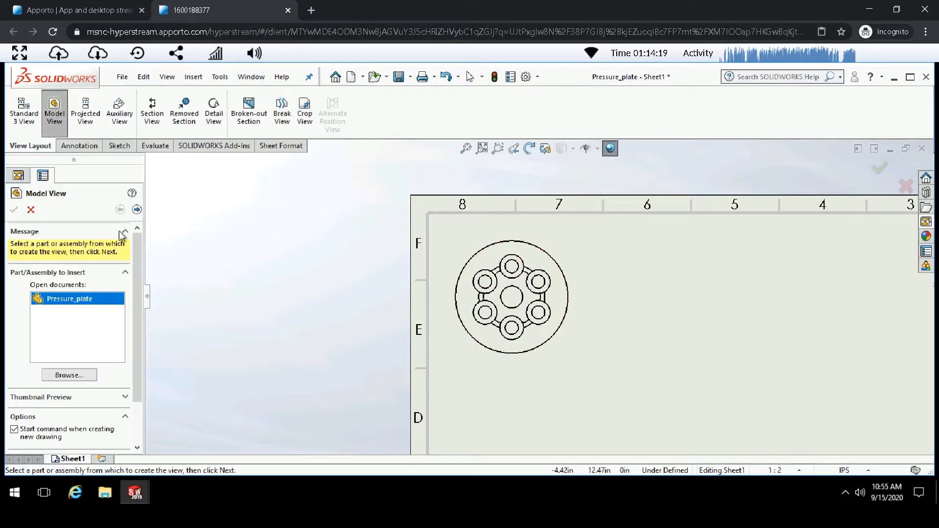
{"action": "left_click", "coordinate": [136, 210]}
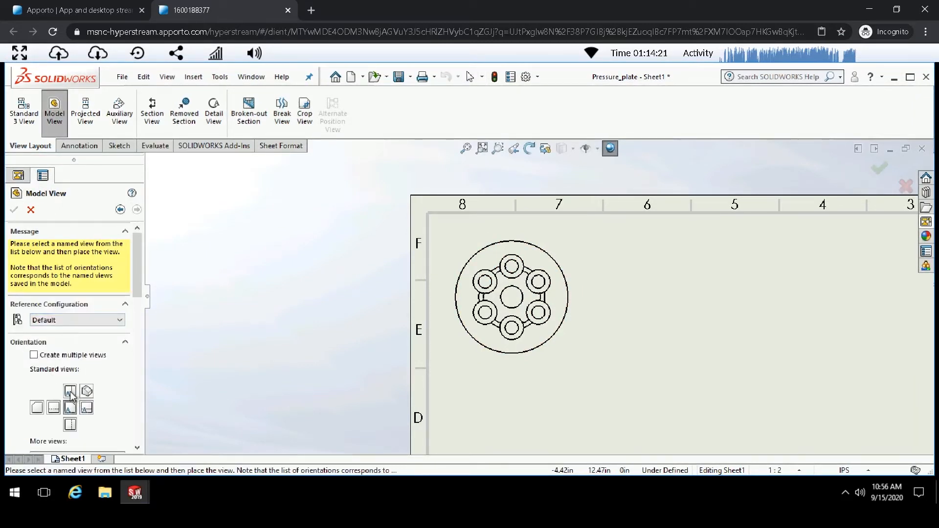
{"action": "left_click_drag", "start_coordinate": [137, 293], "coordinate": [137, 394]}
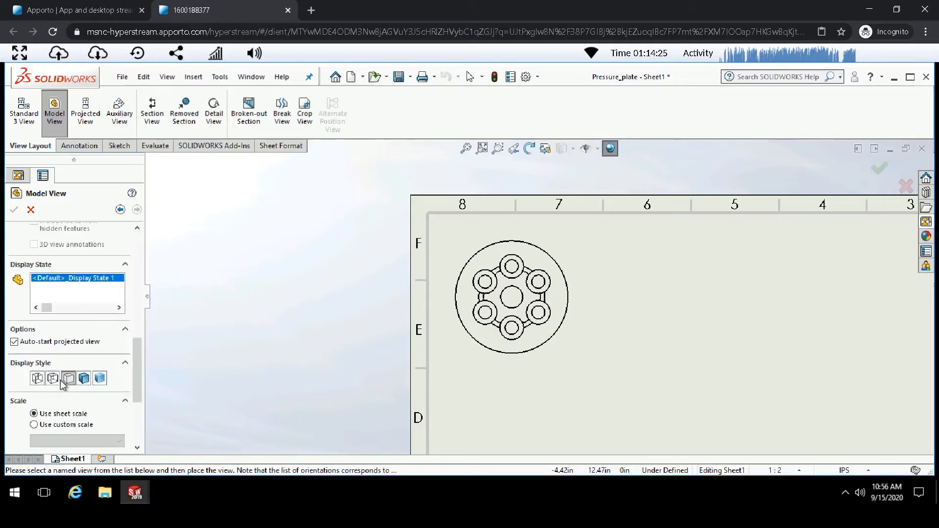
{"action": "scroll", "coordinate": [81, 401], "scroll_direction": "down", "scroll_amount": 3}
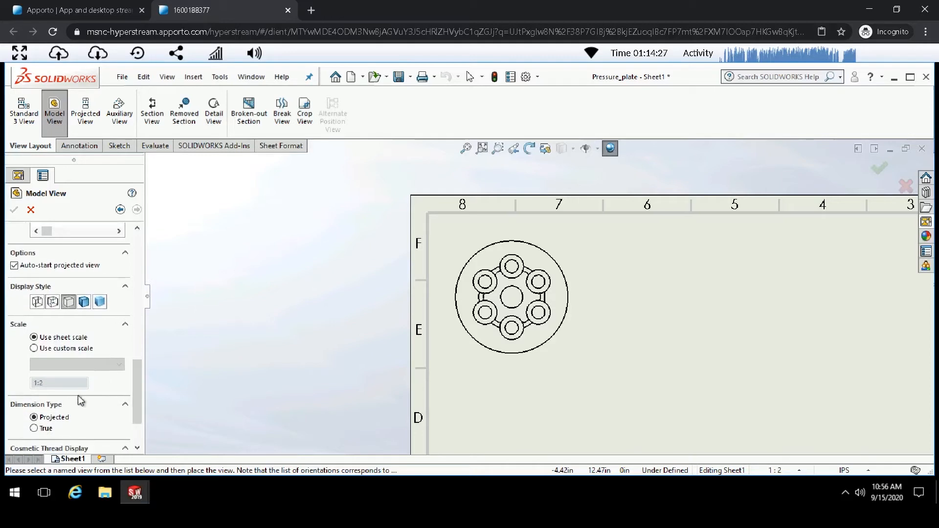
{"action": "left_click", "coordinate": [31, 211]}
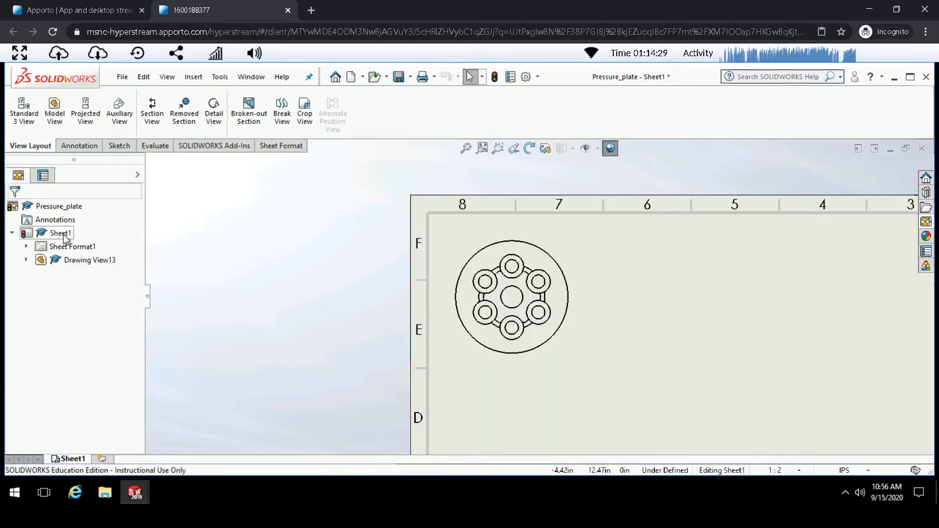
- Create section view A-A with a vertical cutting line through the plate's center, place it to the right, and flip its direction
{"action": "left_click", "coordinate": [154, 116]}
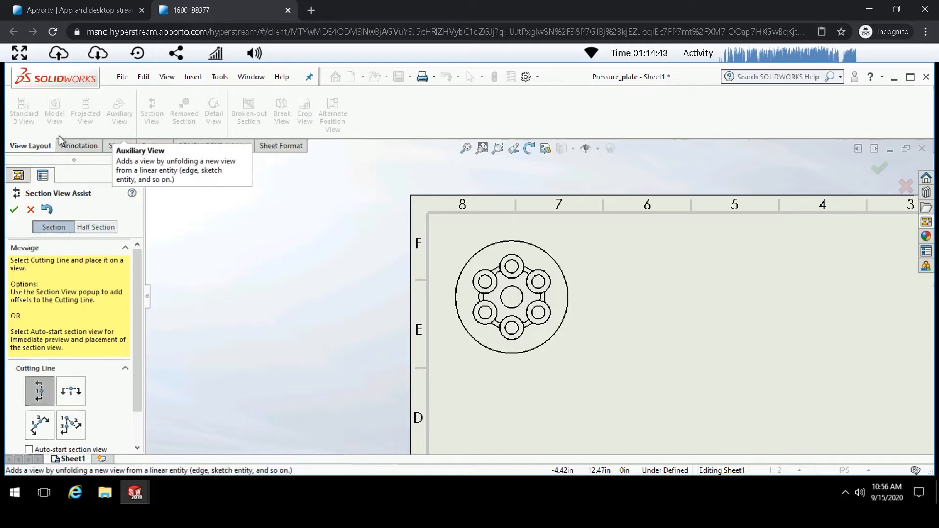
{"action": "left_click", "coordinate": [512, 297]}
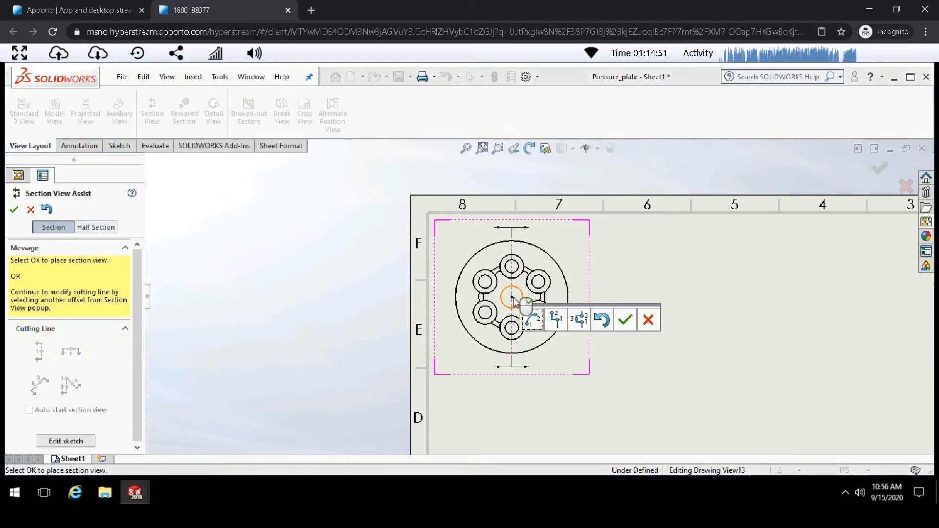
{"action": "left_click", "coordinate": [626, 320]}
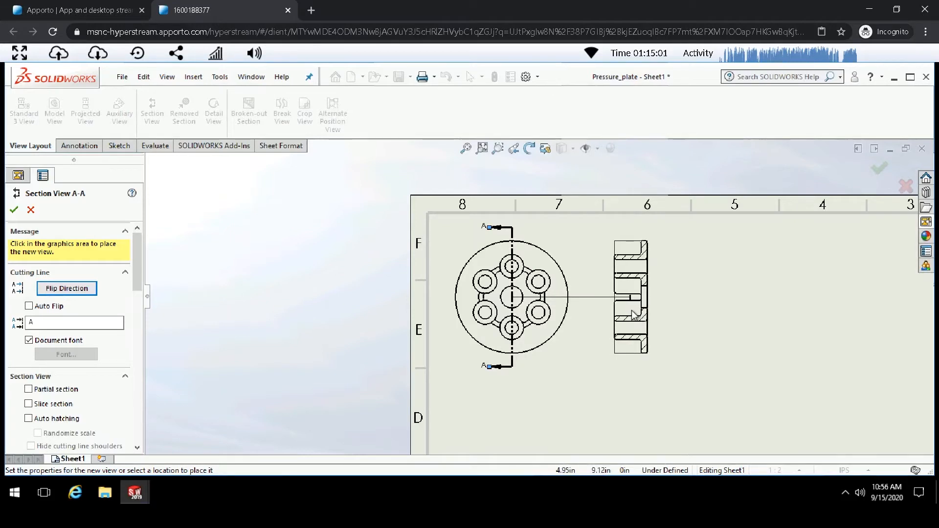
{"action": "left_click", "coordinate": [624, 313]}
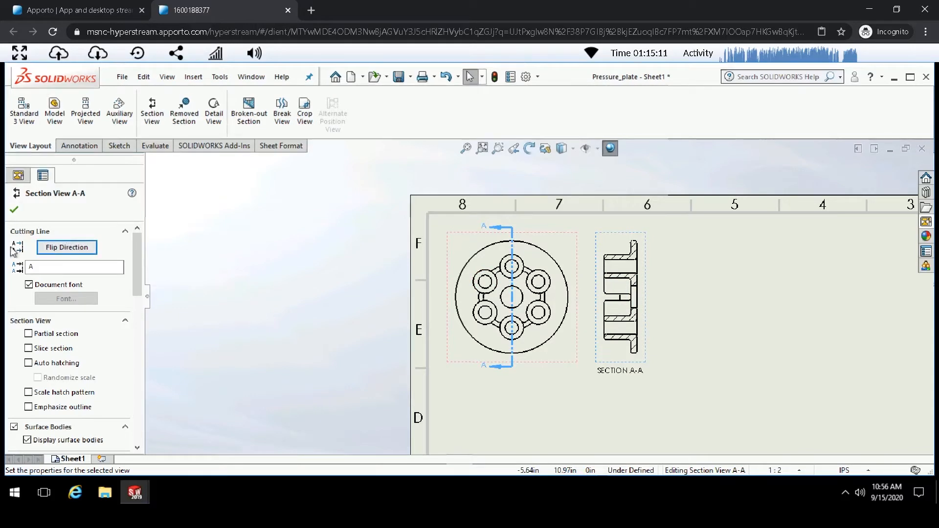
{"action": "left_click", "coordinate": [67, 250]}
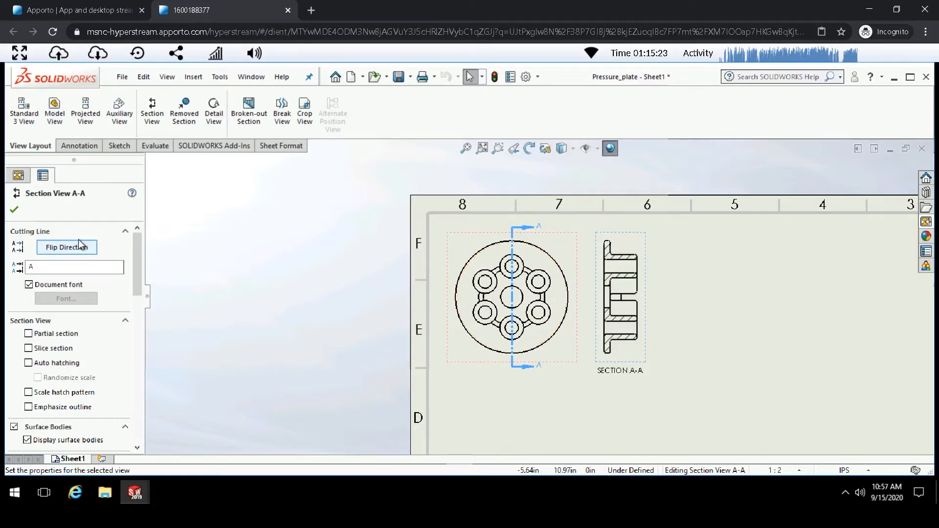
{"action": "left_click", "coordinate": [15, 211]}
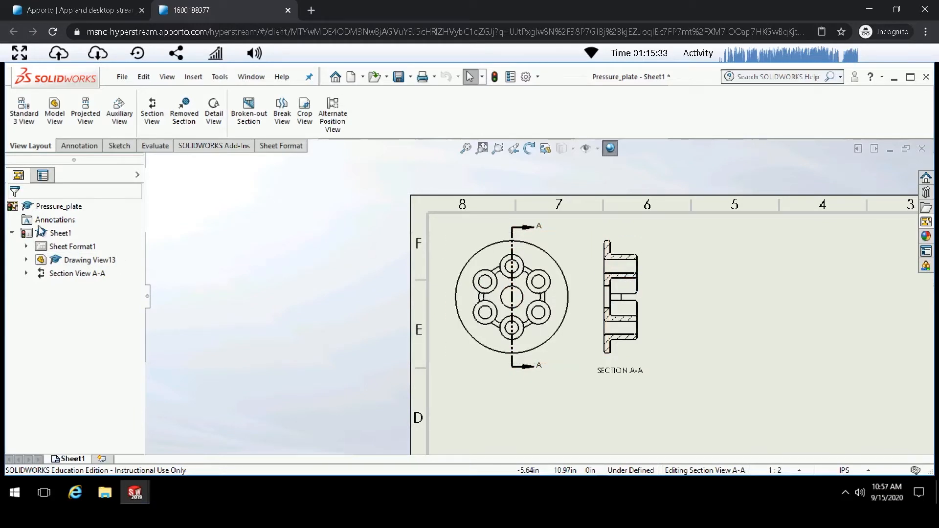
- Create detail view B from a circle of radius about 1.45 around the section's upper flange, placed right of section A-A
{"action": "left_click", "coordinate": [214, 116]}
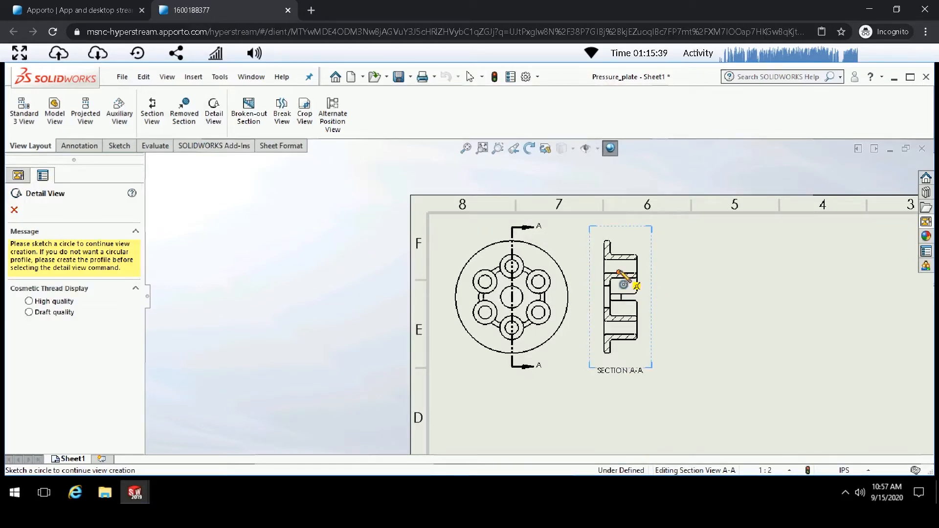
{"action": "scroll", "coordinate": [618, 272], "scroll_direction": "down", "scroll_amount": 3}
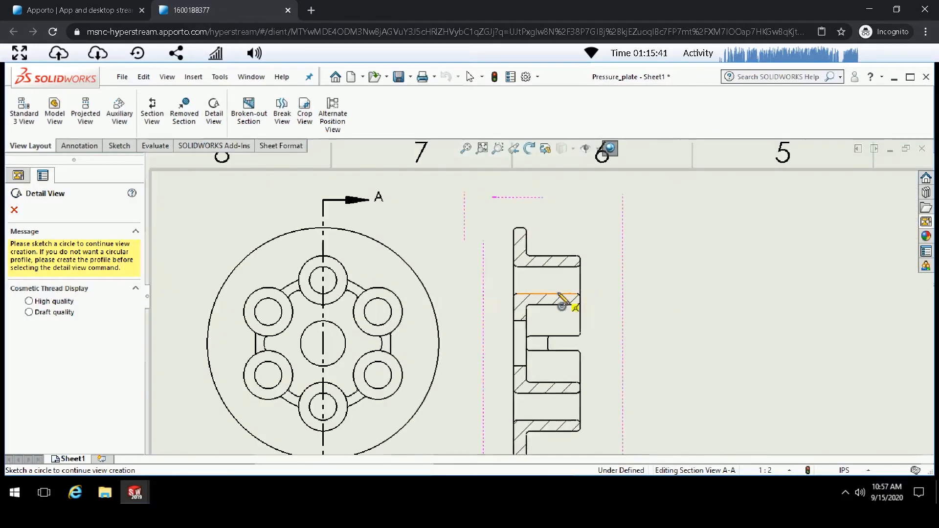
{"action": "scroll", "coordinate": [562, 305], "scroll_direction": "down", "scroll_amount": 3}
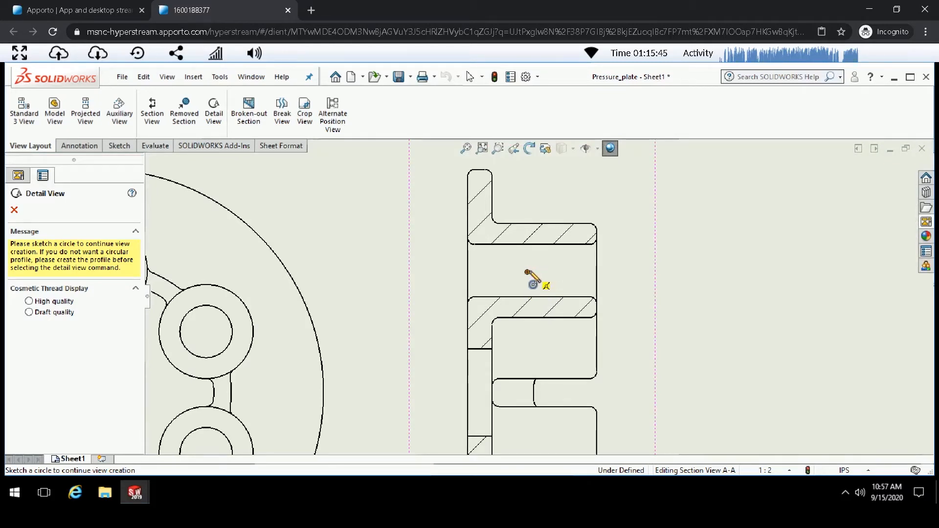
{"action": "left_click", "coordinate": [526, 271]}
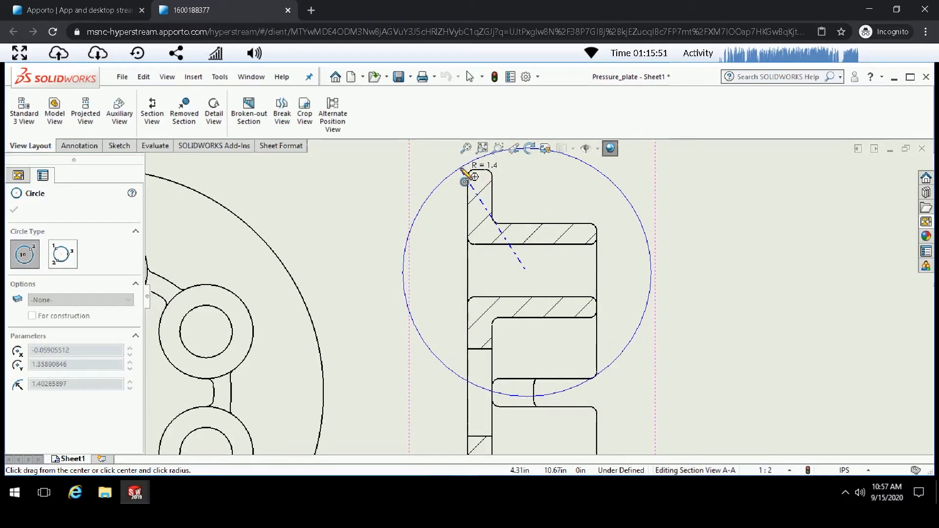
{"action": "left_click", "coordinate": [458, 167]}
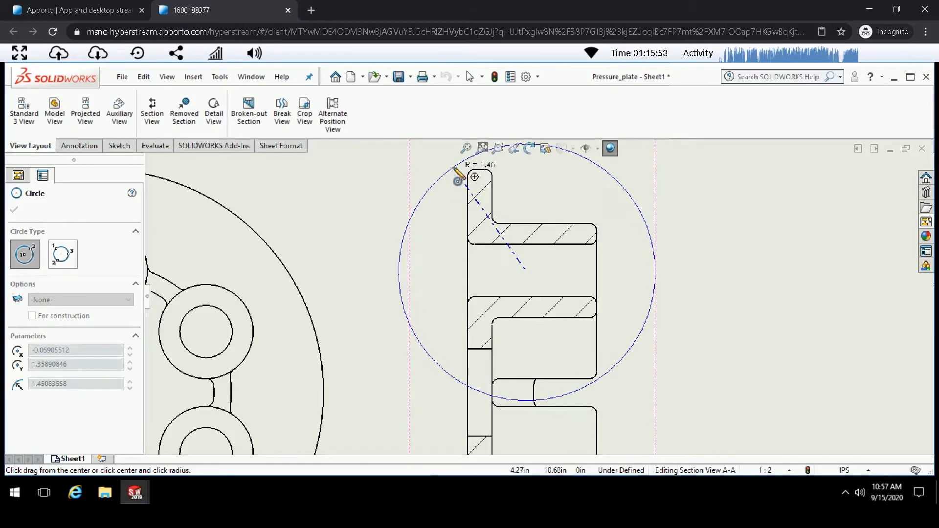
{"action": "scroll", "coordinate": [380, 239], "scroll_direction": "up", "scroll_amount": 6}
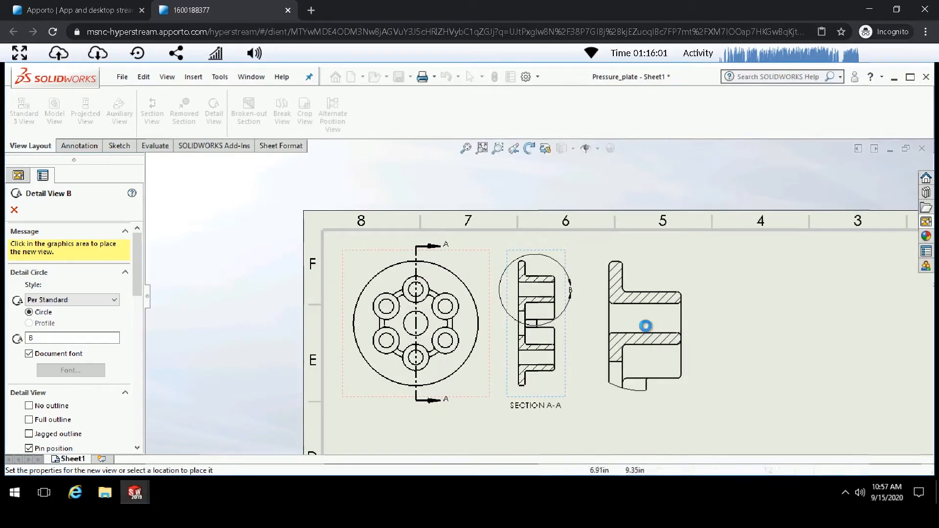
{"action": "left_click", "coordinate": [647, 328]}
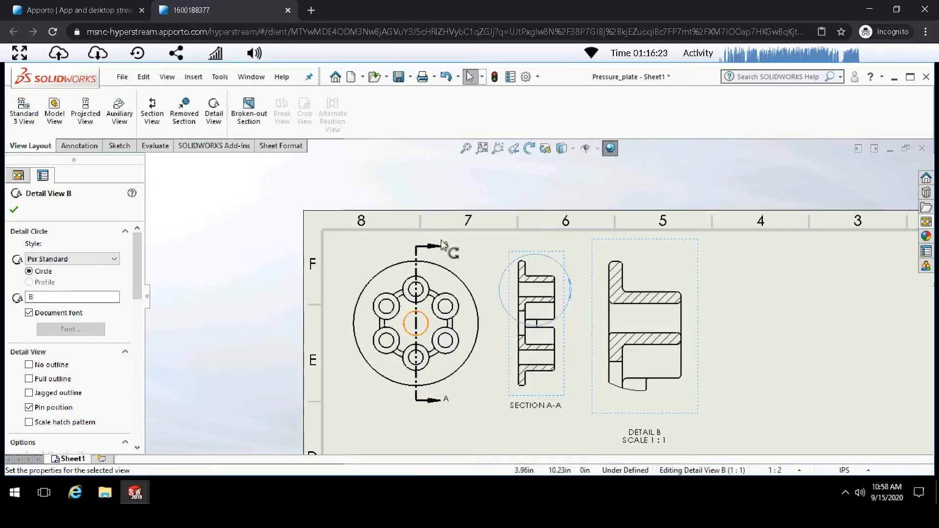
{"action": "scroll", "coordinate": [292, 183], "scroll_direction": "down", "scroll_amount": 2}
{"action": "scroll", "coordinate": [286, 179], "scroll_direction": "up", "scroll_amount": 5}
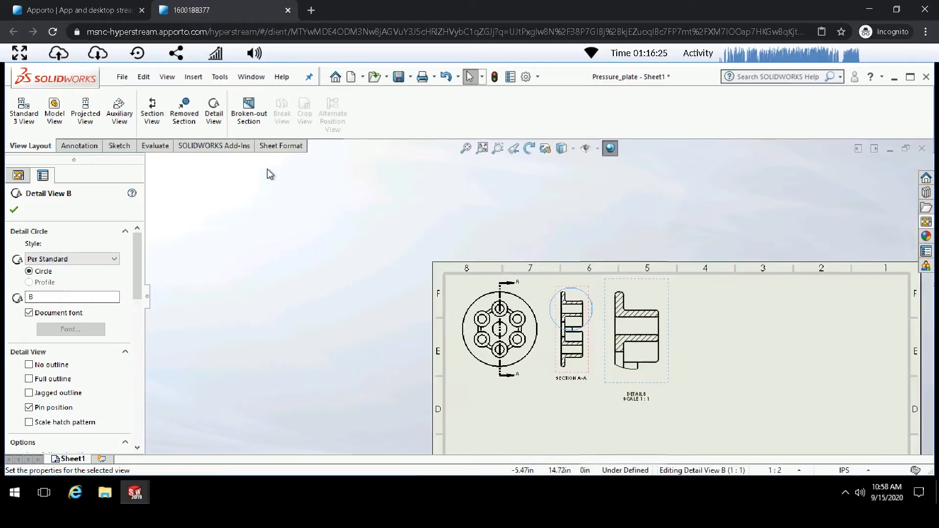
{"action": "scroll", "coordinate": [552, 352], "scroll_direction": "down", "scroll_amount": 6}
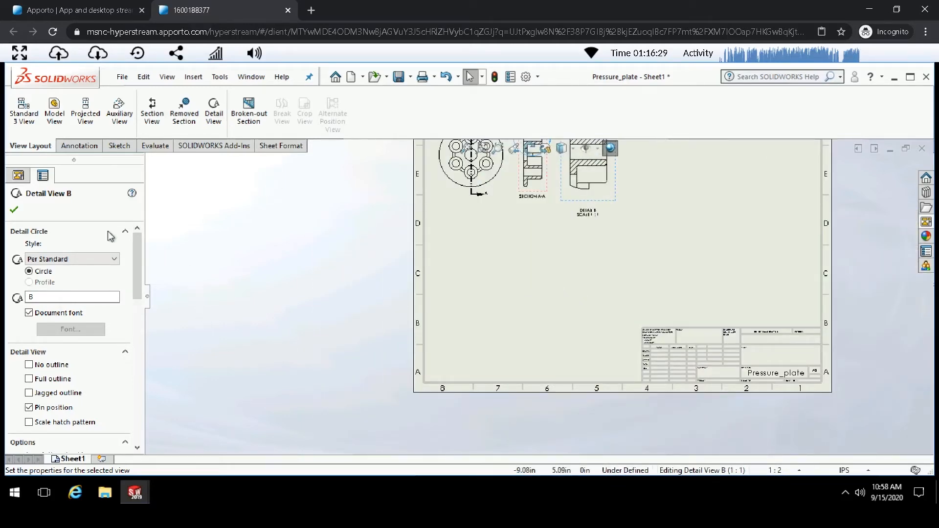
{"action": "left_click", "coordinate": [14, 211]}
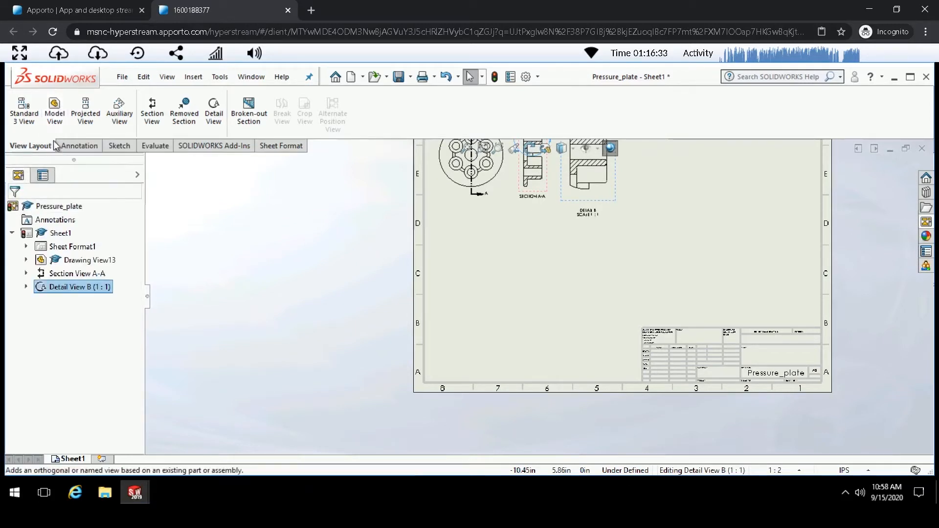
- Start a model view of Pressure_plate with isometric orientation and shaded display style
{"action": "left_click", "coordinate": [54, 114]}
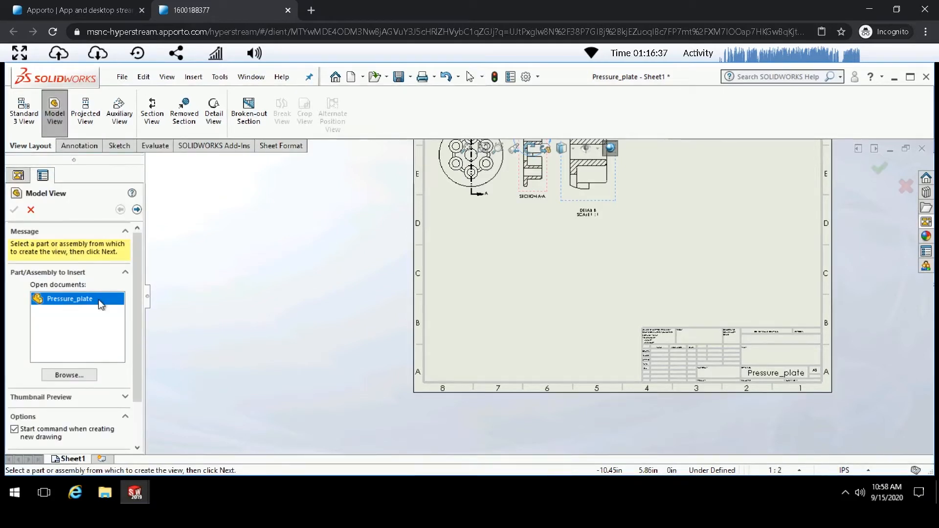
{"action": "left_click", "coordinate": [137, 211]}
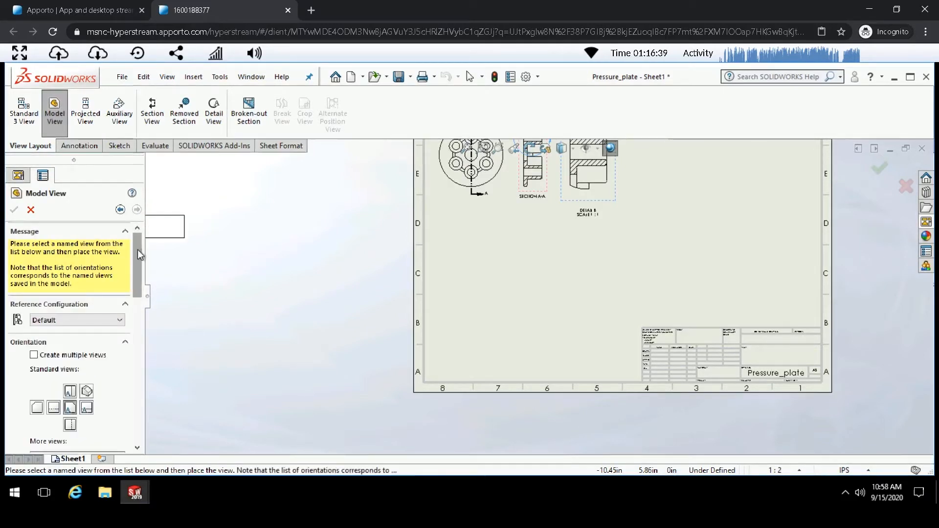
{"action": "left_click_drag", "start_coordinate": [138, 255], "coordinate": [137, 287]}
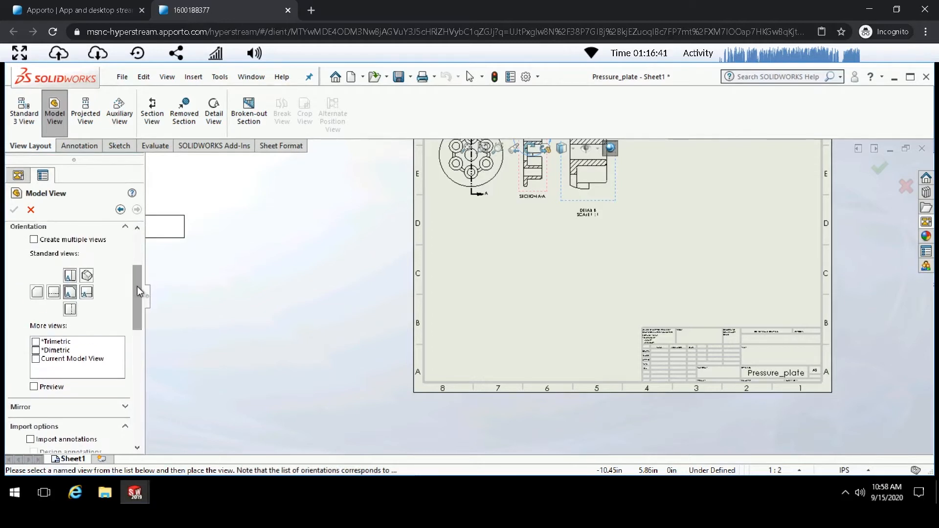
{"action": "left_click", "coordinate": [87, 277]}
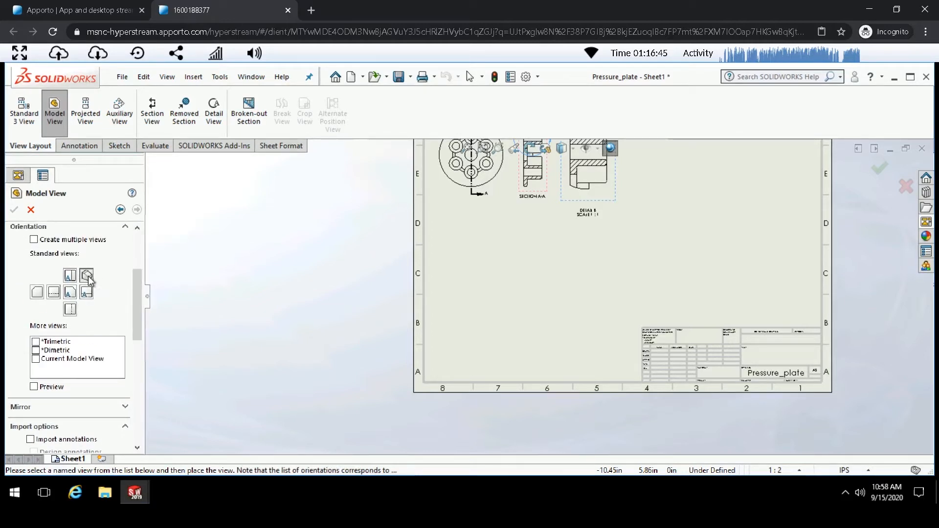
{"action": "left_click_drag", "start_coordinate": [137, 288], "coordinate": [128, 333]}
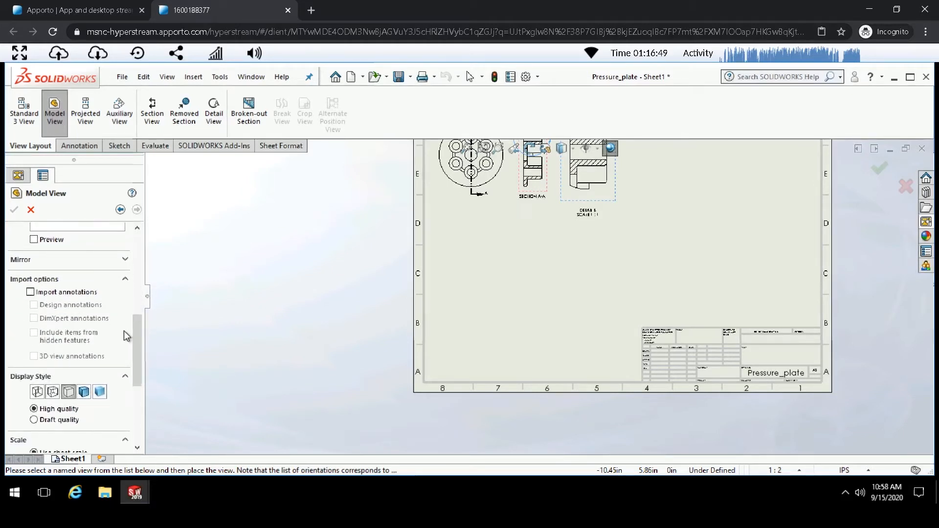
{"action": "left_click", "coordinate": [100, 393]}
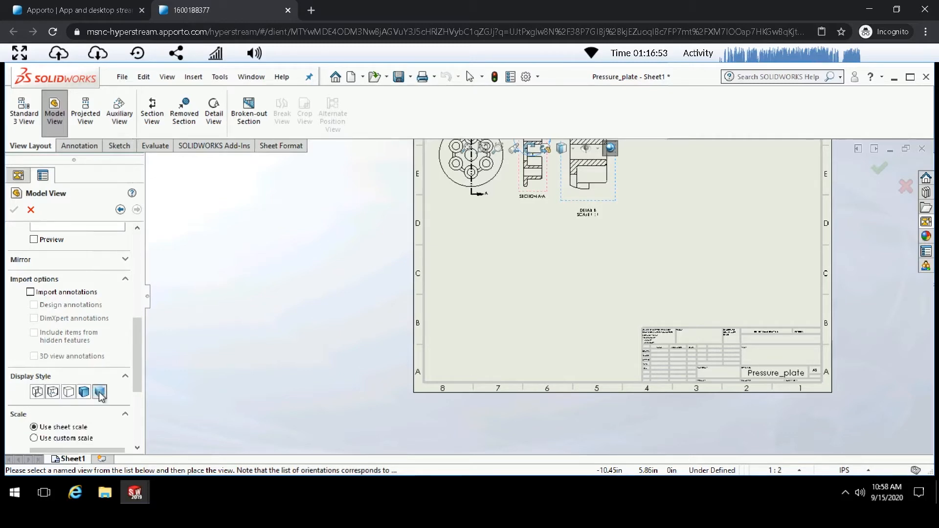
- Set the isometric view's custom scale to 1:2, place it below the main view, and confirm it
{"action": "left_click_drag", "start_coordinate": [136, 359], "coordinate": [131, 393]}
{"action": "left_click", "coordinate": [34, 338]}
{"action": "left_click", "coordinate": [56, 354]}
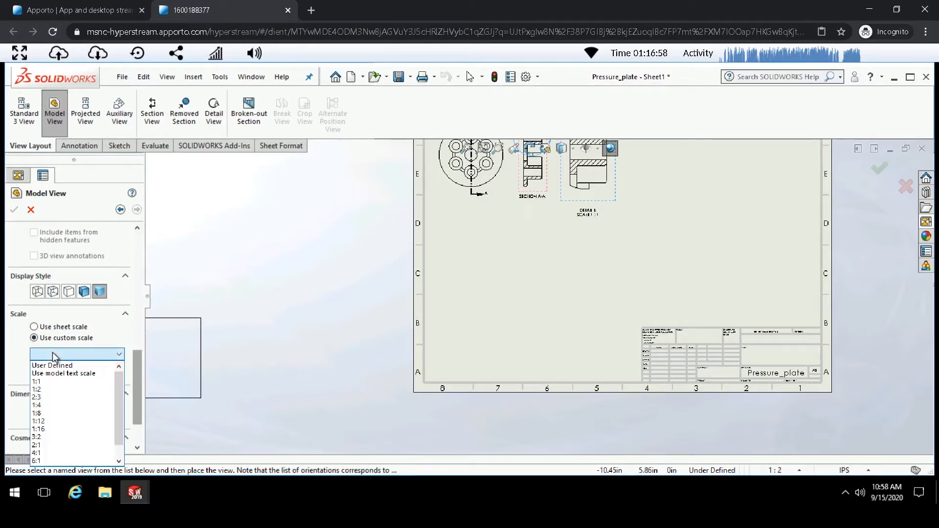
{"action": "left_click", "coordinate": [57, 390]}
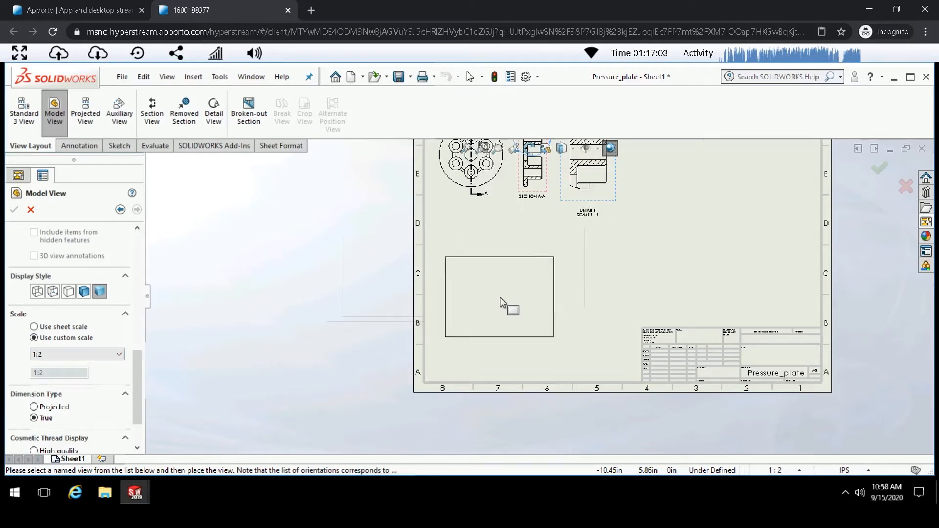
{"action": "left_click", "coordinate": [500, 301]}
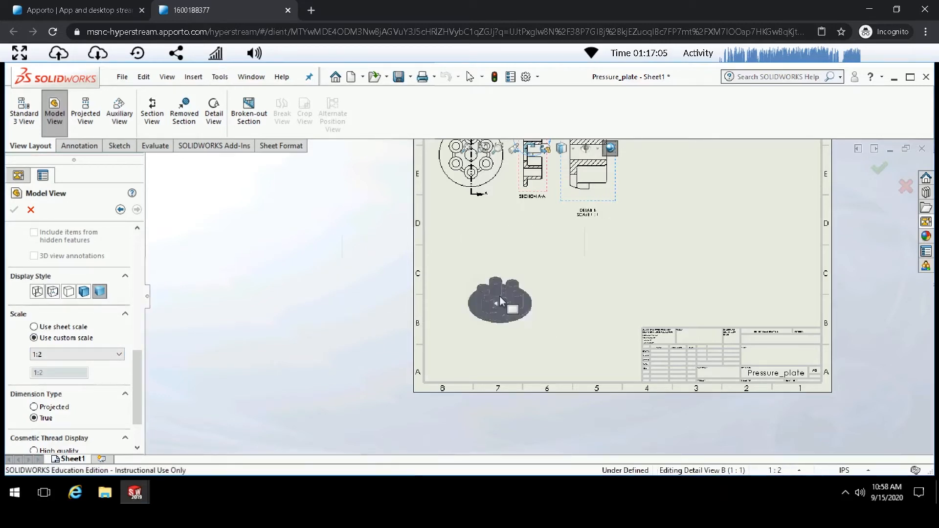
{"action": "scroll", "coordinate": [501, 309], "scroll_direction": "up", "scroll_amount": 3}
{"action": "scroll", "coordinate": [582, 267], "scroll_direction": "down", "scroll_amount": 10}
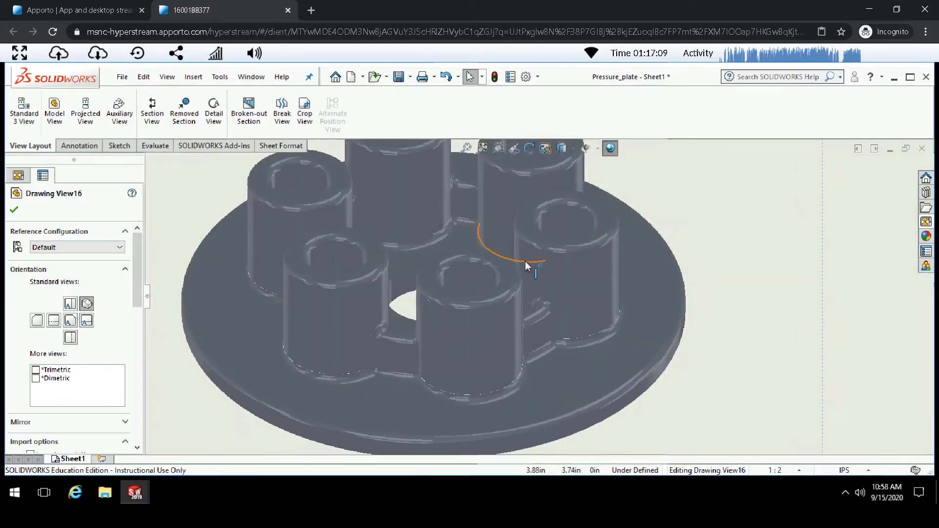
{"action": "scroll", "coordinate": [525, 260], "scroll_direction": "up", "scroll_amount": 1}
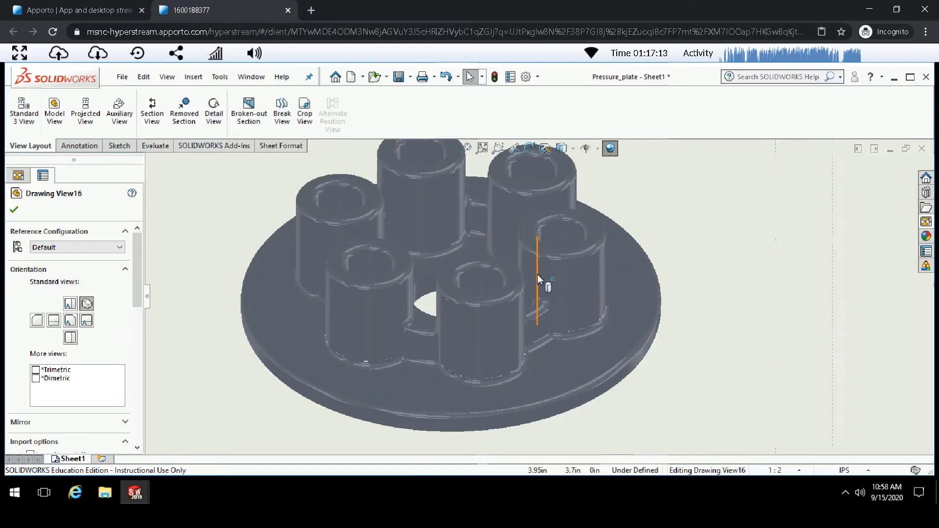
{"action": "scroll", "coordinate": [538, 274], "scroll_direction": "down", "scroll_amount": 2}
{"action": "scroll", "coordinate": [500, 263], "scroll_direction": "up", "scroll_amount": 4}
{"action": "scroll", "coordinate": [500, 262], "scroll_direction": "up", "scroll_amount": 3}
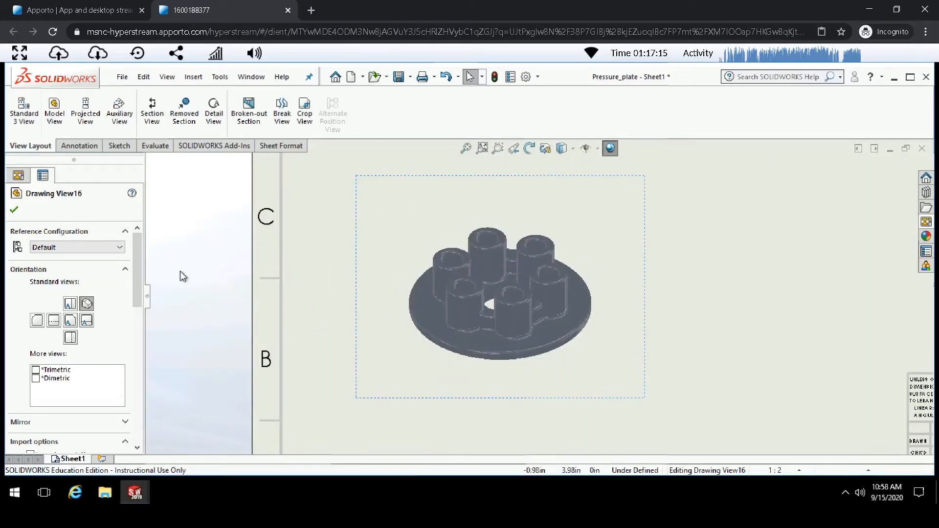
{"action": "scroll", "coordinate": [167, 275], "scroll_direction": "up", "scroll_amount": 2}
{"action": "scroll", "coordinate": [308, 289], "scroll_direction": "up", "scroll_amount": 2}
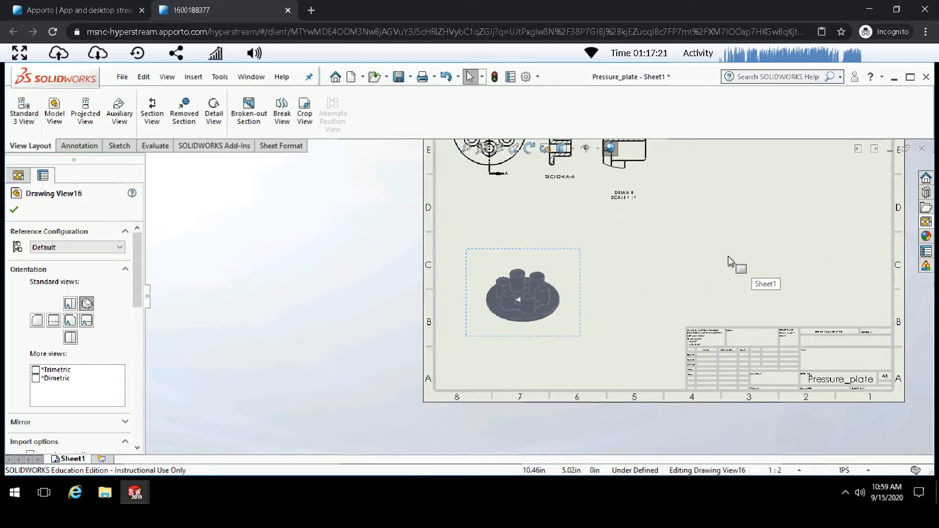
{"action": "left_click", "coordinate": [14, 211]}
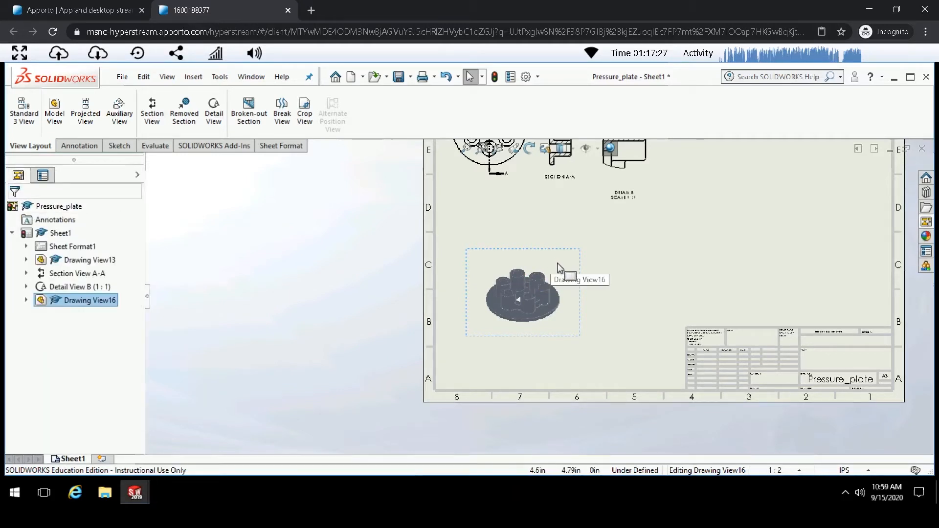
- Move the main drawing view lower on the sheet
{"action": "scroll", "coordinate": [414, 273], "scroll_direction": "up", "scroll_amount": 1}
{"action": "scroll", "coordinate": [425, 272], "scroll_direction": "up", "scroll_amount": 2}
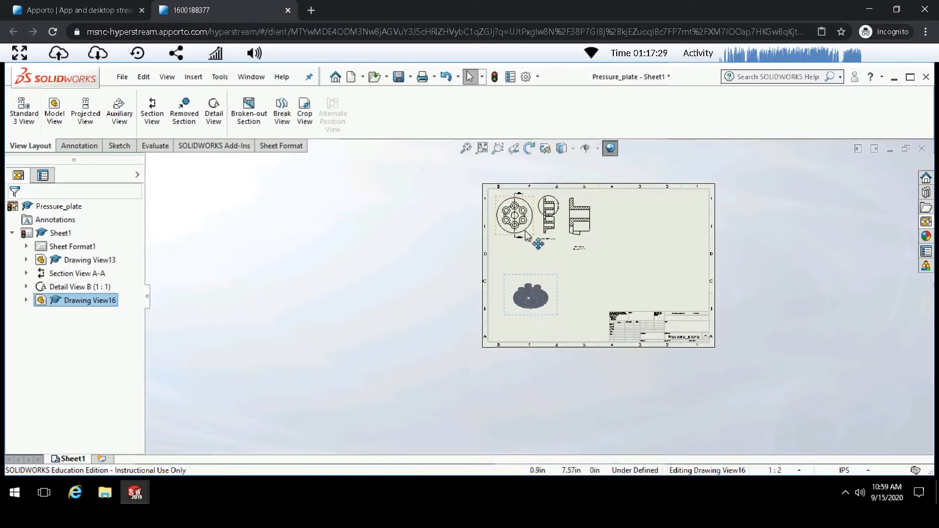
{"action": "scroll", "coordinate": [567, 259], "scroll_direction": "down", "scroll_amount": 2}
{"action": "scroll", "coordinate": [484, 286], "scroll_direction": "down", "scroll_amount": 2}
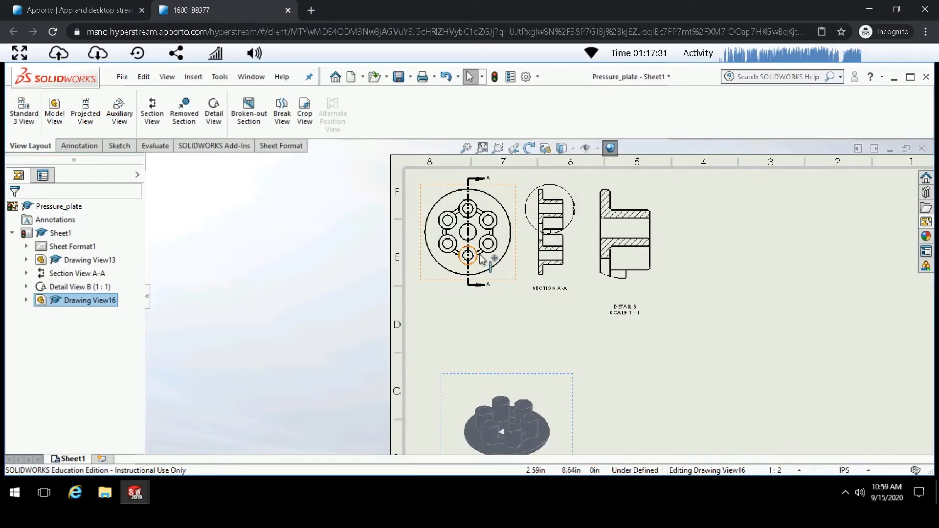
{"action": "left_click", "coordinate": [517, 277]}
{"action": "mouse_move", "coordinate": [518, 274]}
{"action": "left_mouse_down"}
{"action": "mouse_move", "coordinate": [526, 317]}
{"action": "mouse_move", "coordinate": [517, 295]}
{"action": "left_mouse_up"}
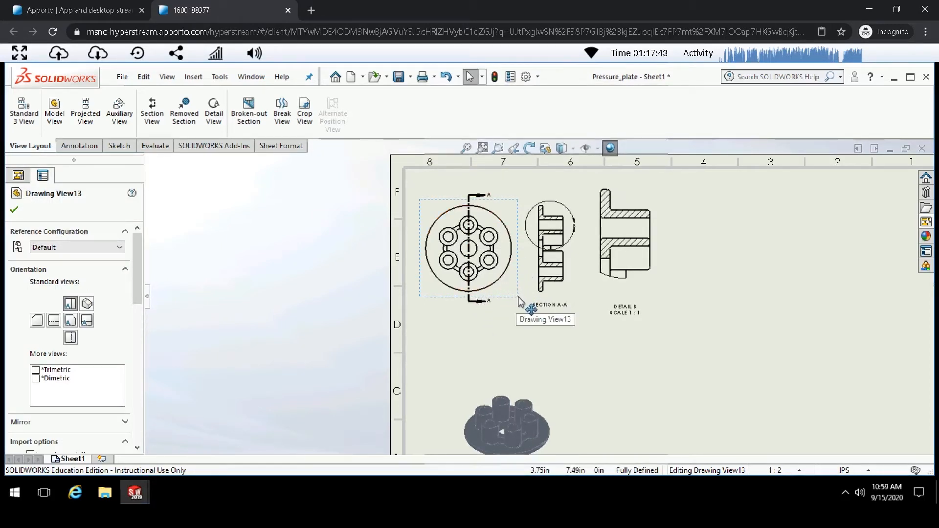
{"action": "left_click_drag", "start_coordinate": [520, 308], "coordinate": [532, 332]}
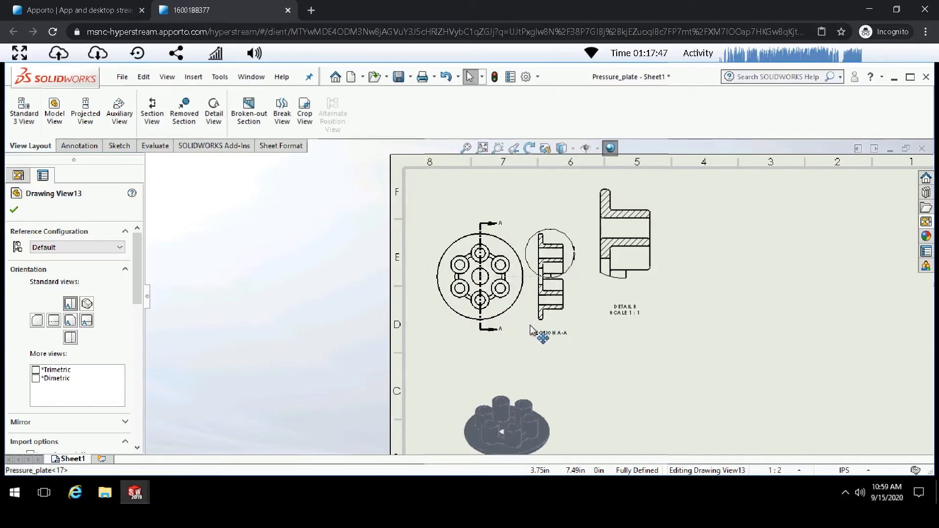
- Reposition detail view B and section view A-A to space them out to the right of the main view
{"action": "left_click", "coordinate": [647, 233]}
{"action": "left_click_drag", "start_coordinate": [665, 250], "coordinate": [749, 274]}
{"action": "left_click", "coordinate": [573, 318]}
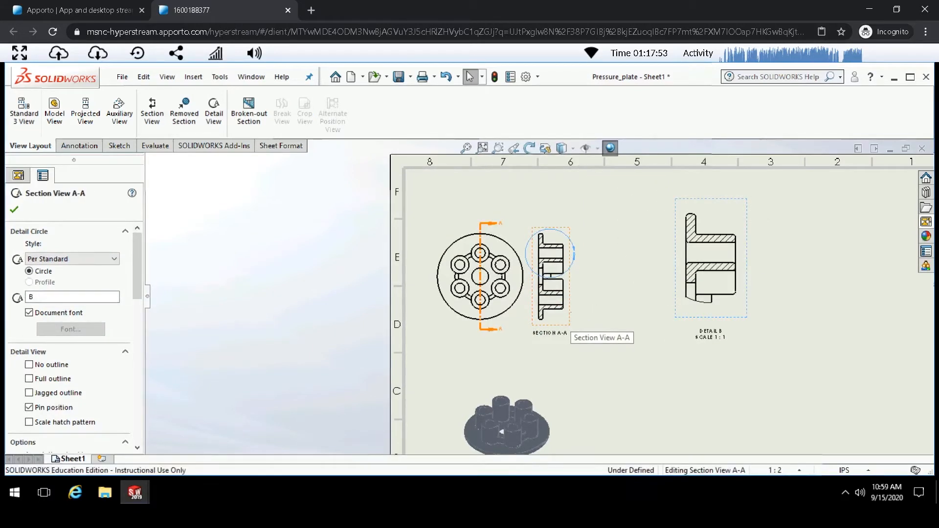
{"action": "left_click_drag", "start_coordinate": [571, 314], "coordinate": [619, 313]}
{"action": "mouse_move", "coordinate": [743, 310]}
{"action": "left_mouse_down"}
{"action": "mouse_move", "coordinate": [730, 328]}
{"action": "mouse_move", "coordinate": [724, 320]}
{"action": "mouse_move", "coordinate": [744, 327]}
{"action": "left_mouse_up"}
{"action": "scroll", "coordinate": [547, 317], "scroll_direction": "up", "scroll_amount": 5}
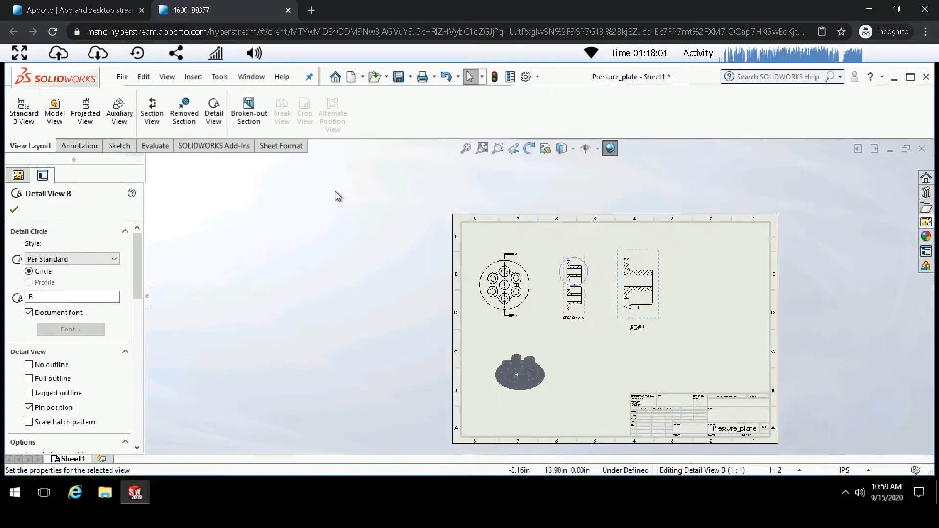
{"action": "scroll", "coordinate": [547, 317], "scroll_direction": "down", "scroll_amount": 3}
{"action": "scroll", "coordinate": [551, 315], "scroll_direction": "down", "scroll_amount": 2}
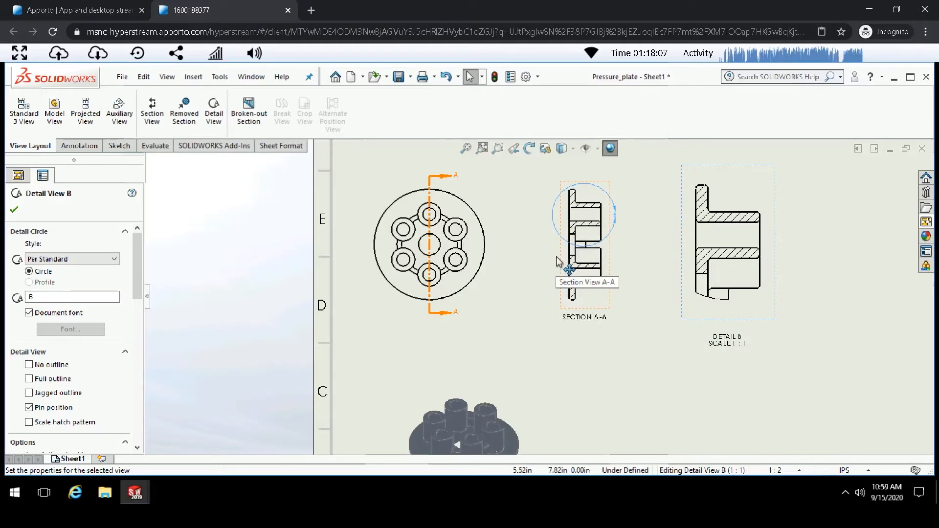
{"action": "left_click", "coordinate": [14, 211]}
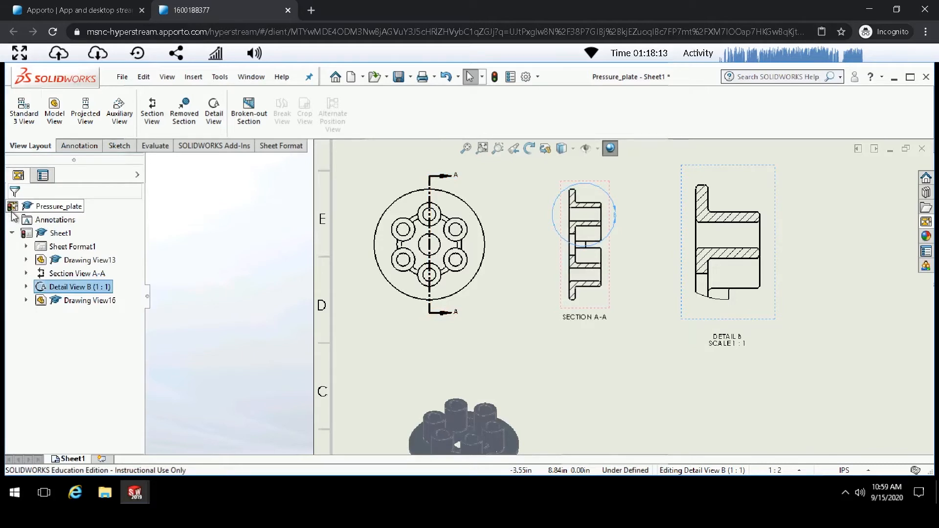
- Add a center mark to a bolt-circle hole in the main view and propagate it to all pattern holes
{"action": "left_click", "coordinate": [77, 146]}
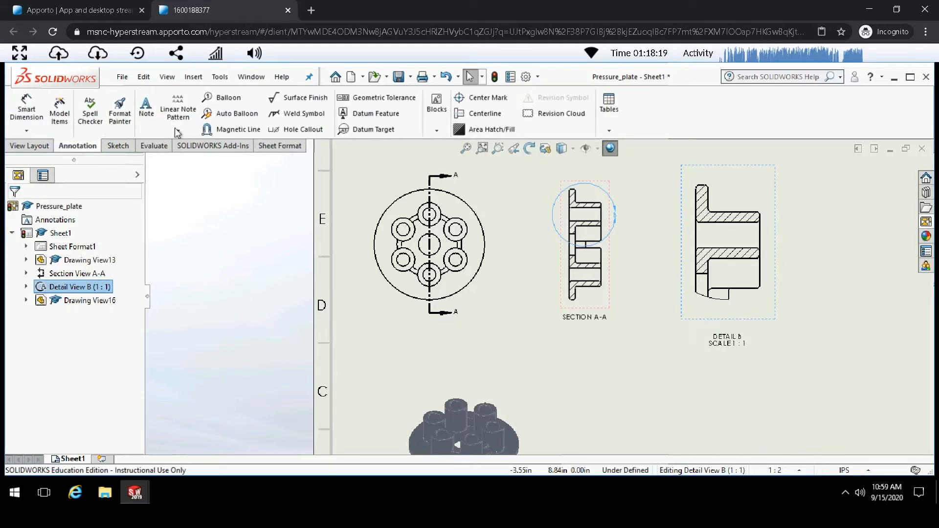
{"action": "left_click", "coordinate": [485, 98]}
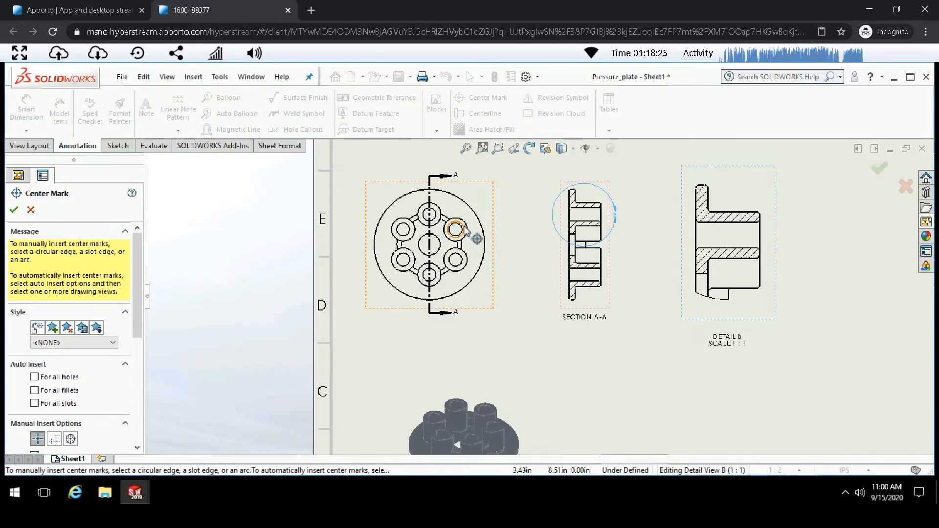
{"action": "scroll", "coordinate": [468, 235], "scroll_direction": "down", "scroll_amount": 5}
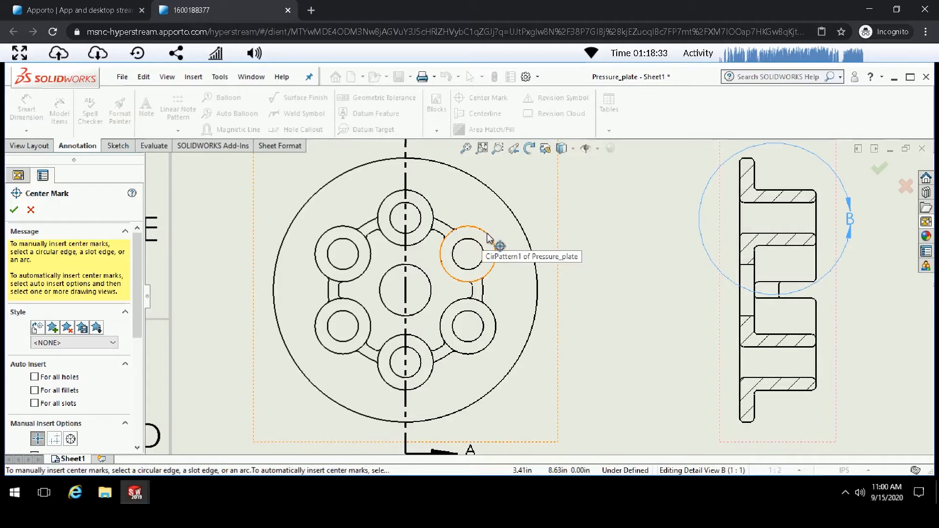
{"action": "left_click", "coordinate": [487, 239]}
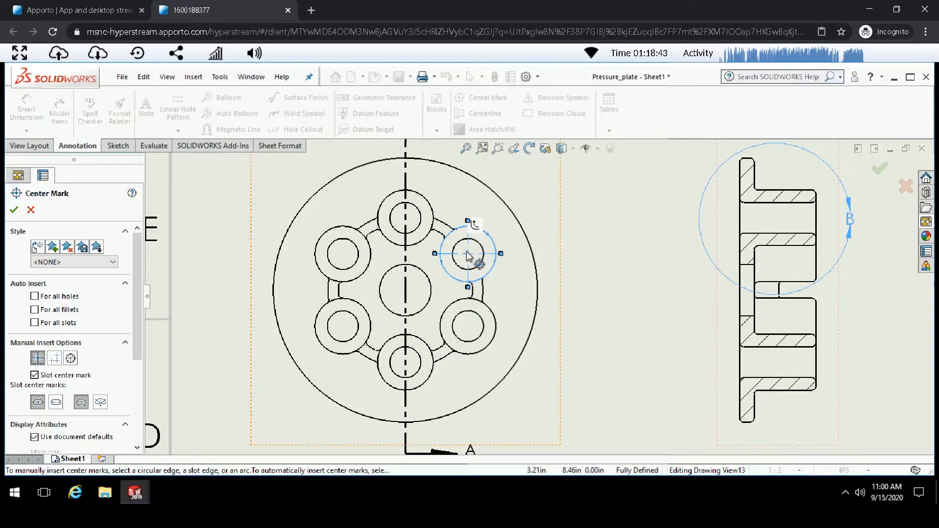
{"action": "left_click", "coordinate": [475, 225]}
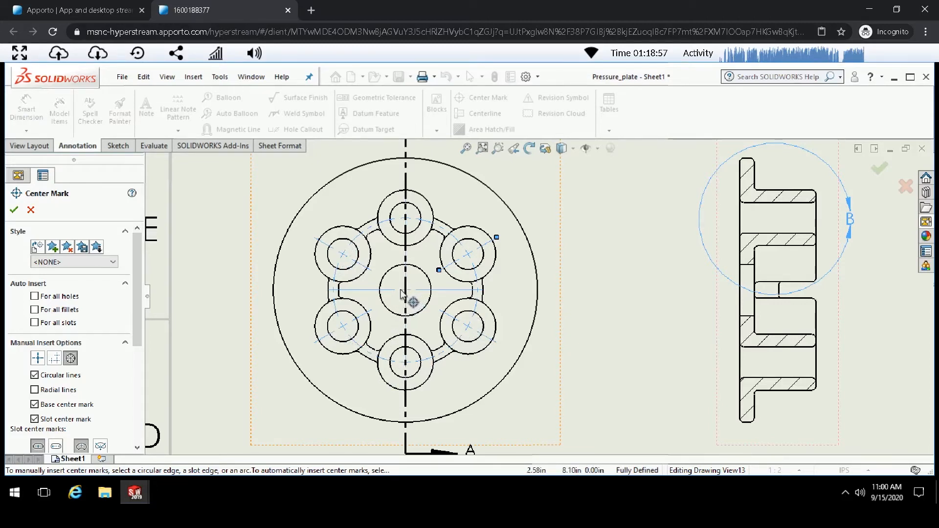
{"action": "left_click", "coordinate": [14, 211]}
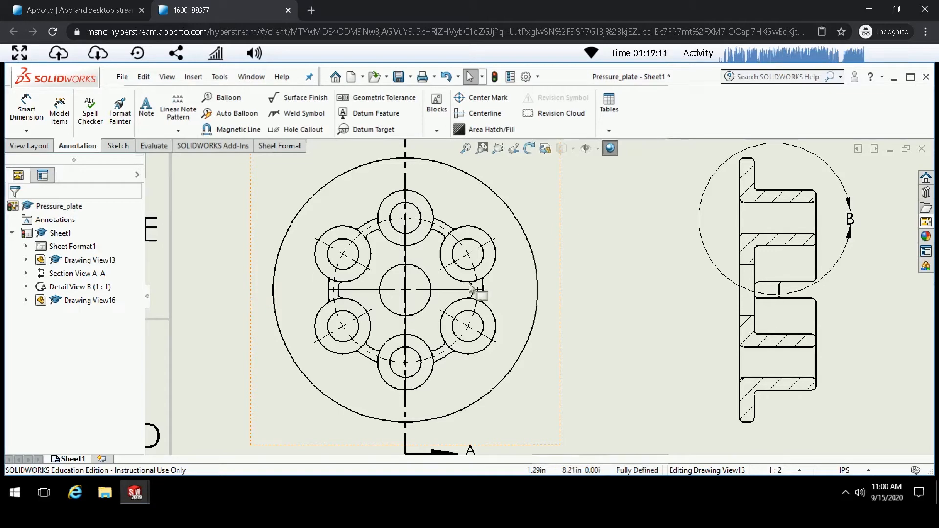
- Add a centerline between the upper hole's two edges in section view A-A
{"action": "key", "text": "z"}
{"action": "key", "text": "z"}
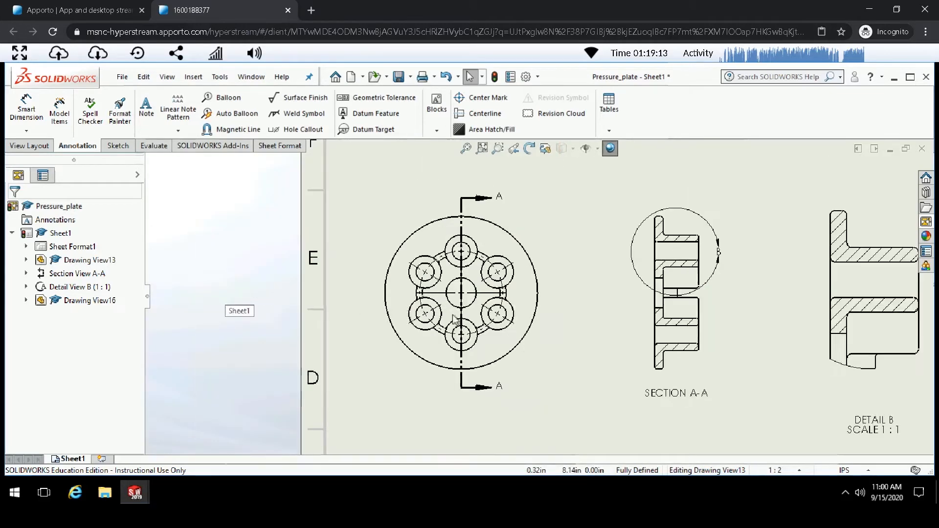
{"action": "scroll", "coordinate": [744, 278], "scroll_direction": "down", "scroll_amount": 5}
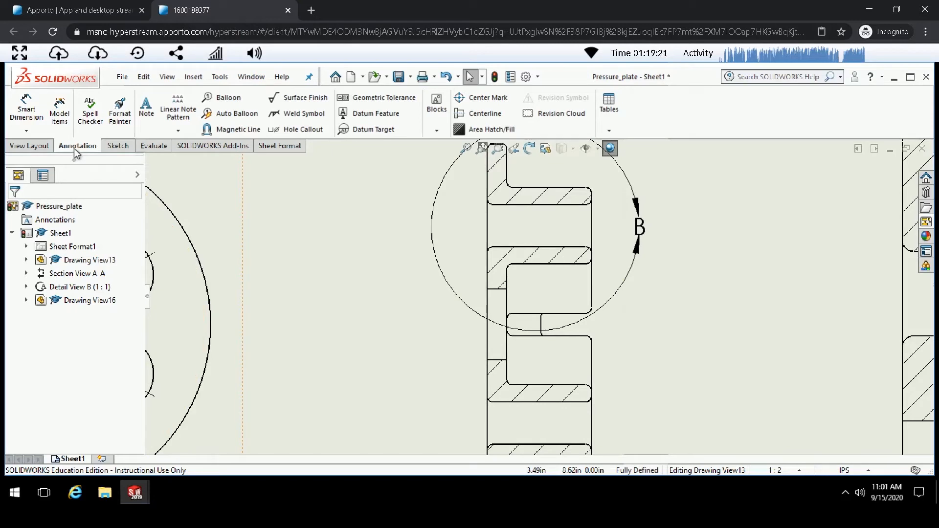
{"action": "left_click", "coordinate": [477, 117]}
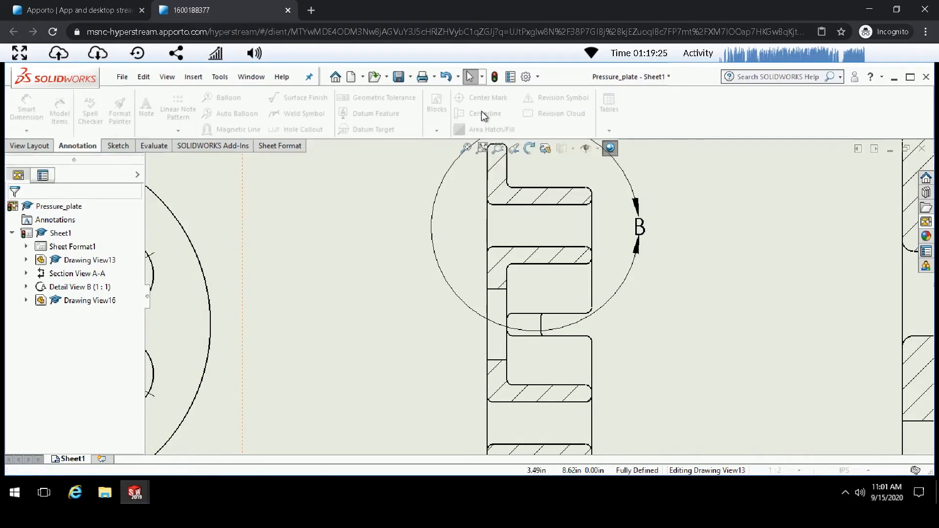
{"action": "left_click", "coordinate": [542, 205]}
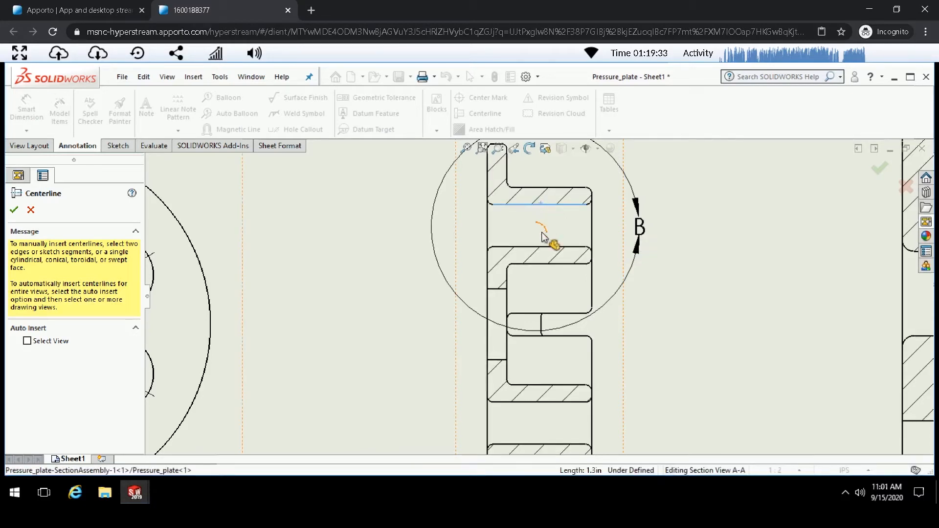
{"action": "left_click", "coordinate": [547, 248]}
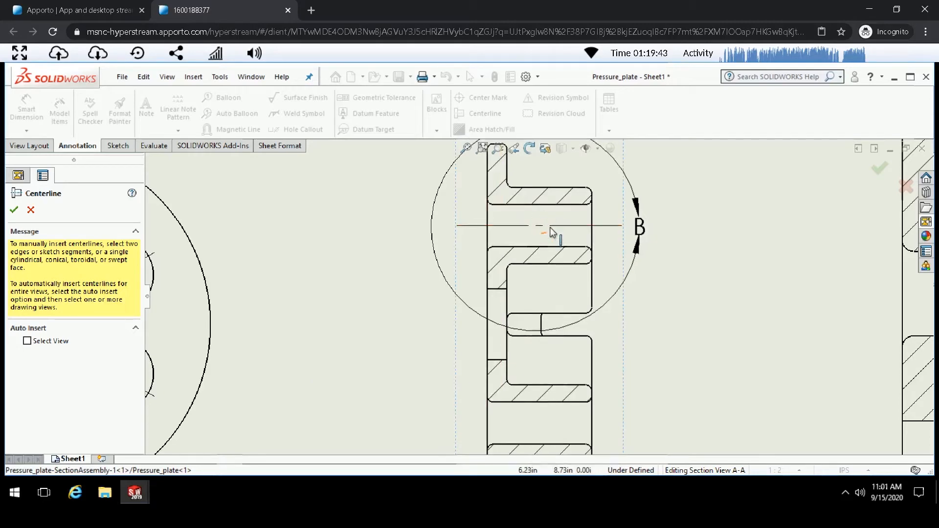
- Add a centerline between the lower hole's two edges in section view A-A
{"action": "scroll", "coordinate": [514, 220], "scroll_direction": "up", "scroll_amount": 2}
{"action": "scroll", "coordinate": [587, 384], "scroll_direction": "up", "scroll_amount": 2}
{"action": "scroll", "coordinate": [552, 374], "scroll_direction": "down", "scroll_amount": 6}
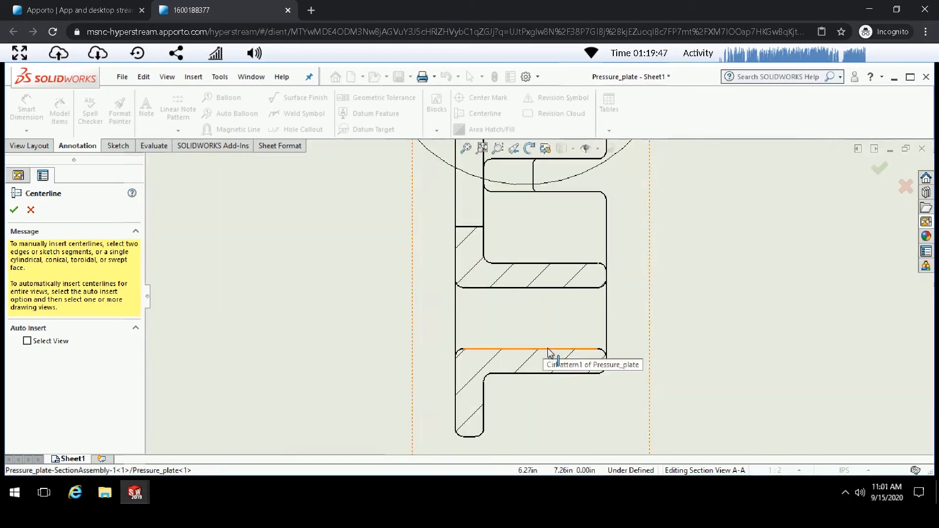
{"action": "left_click", "coordinate": [548, 349]}
{"action": "left_click", "coordinate": [543, 292]}
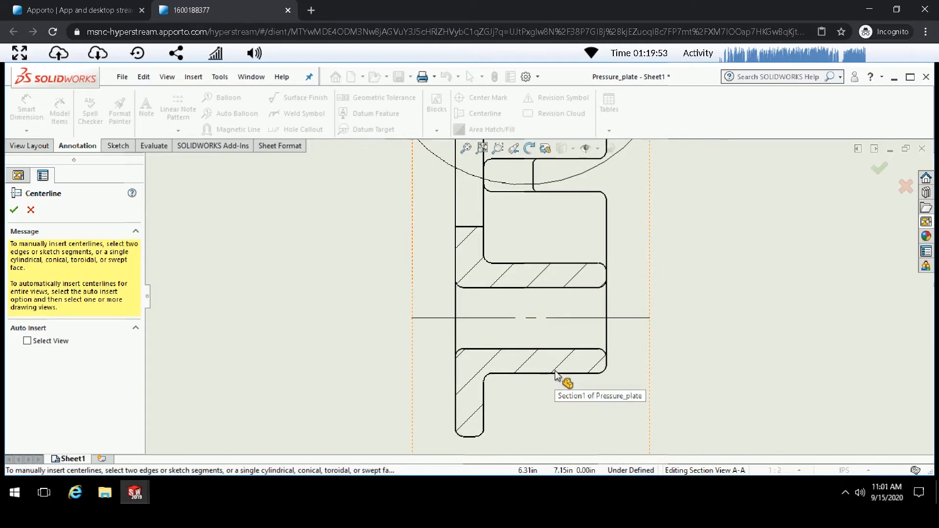
- Add a centerline between the middle hole's two edges in section view A-A and close the Centerline command
{"action": "scroll", "coordinate": [558, 375], "scroll_direction": "up", "scroll_amount": 3}
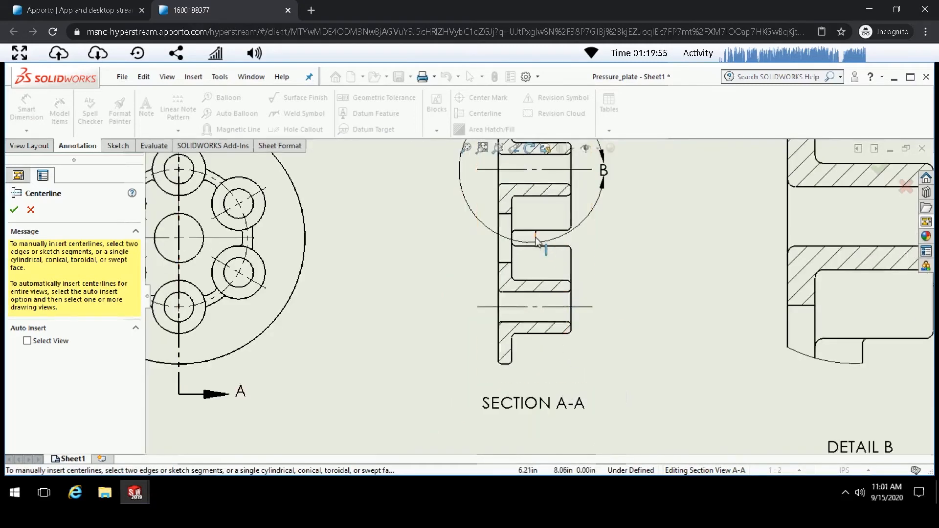
{"action": "scroll", "coordinate": [567, 294], "scroll_direction": "down", "scroll_amount": 5}
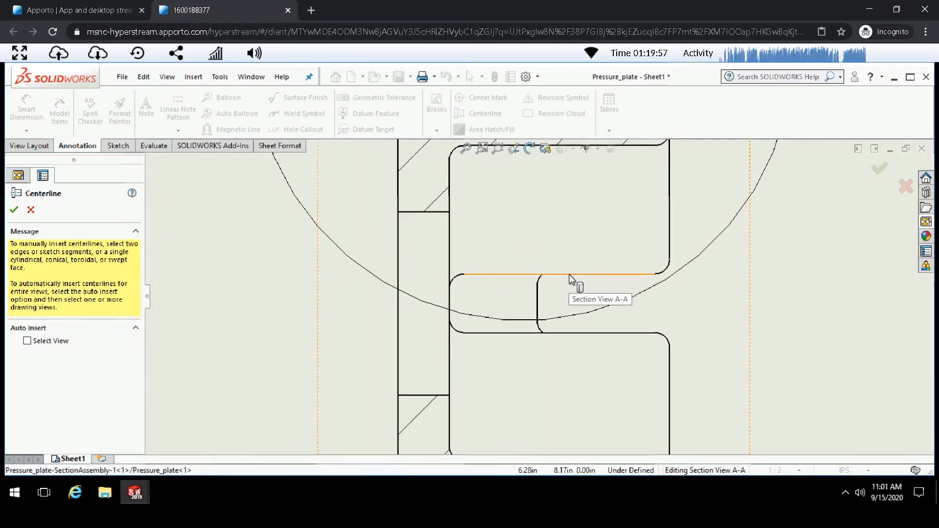
{"action": "left_click", "coordinate": [570, 276]}
{"action": "left_click", "coordinate": [582, 333]}
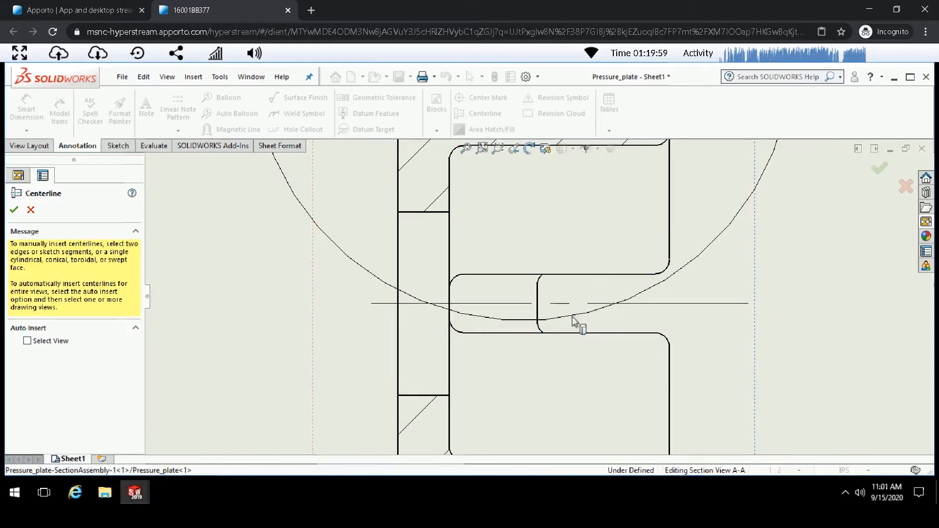
{"action": "scroll", "coordinate": [556, 277], "scroll_direction": "up", "scroll_amount": 4}
{"action": "scroll", "coordinate": [550, 270], "scroll_direction": "up", "scroll_amount": 4}
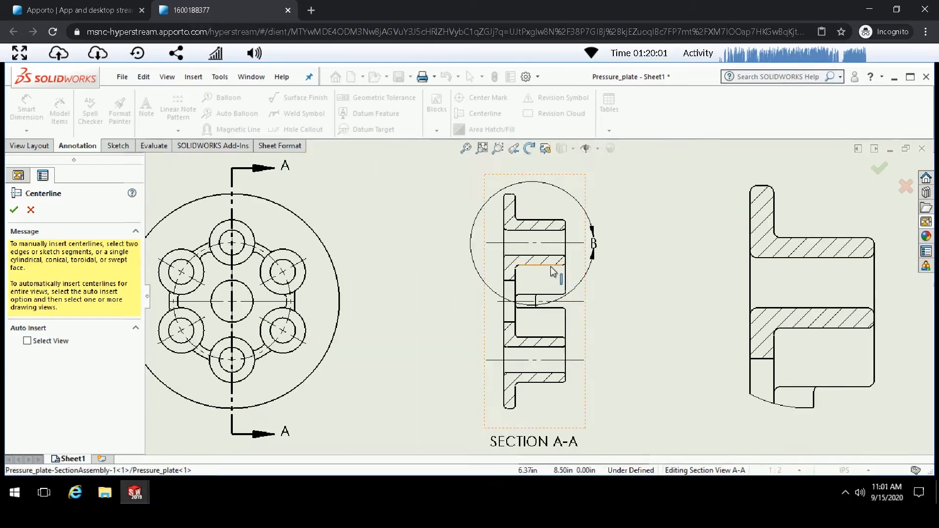
{"action": "left_click", "coordinate": [15, 210]}
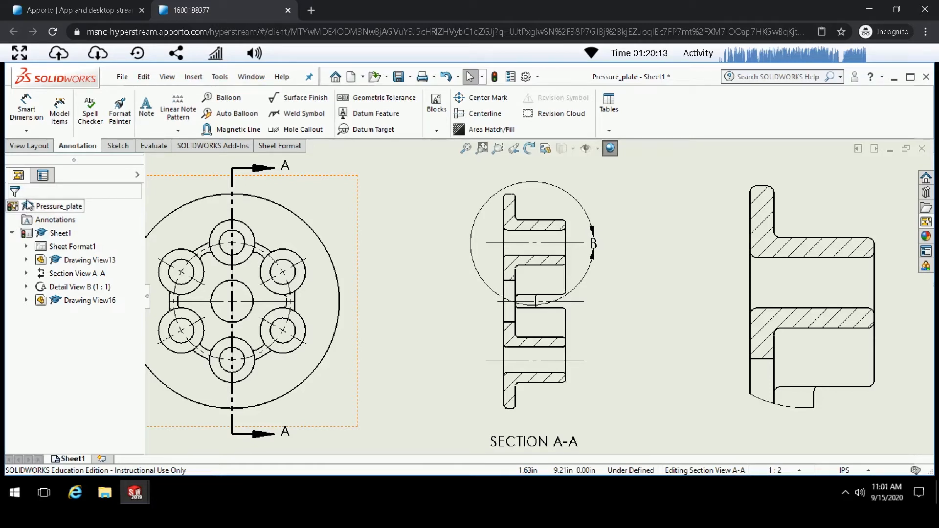
- Switch the document units to MMGS (millimetre, gram, second)
{"action": "left_click", "coordinate": [533, 380]}
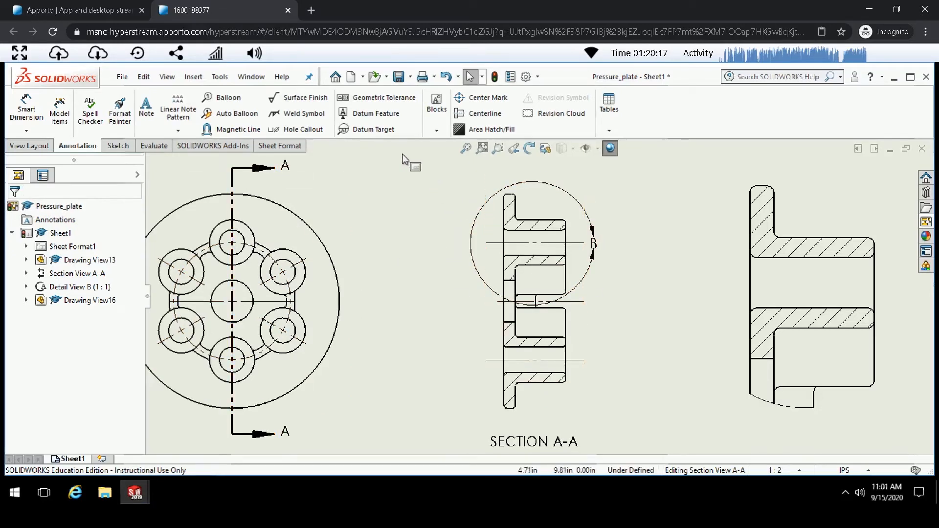
{"action": "left_click", "coordinate": [856, 471]}
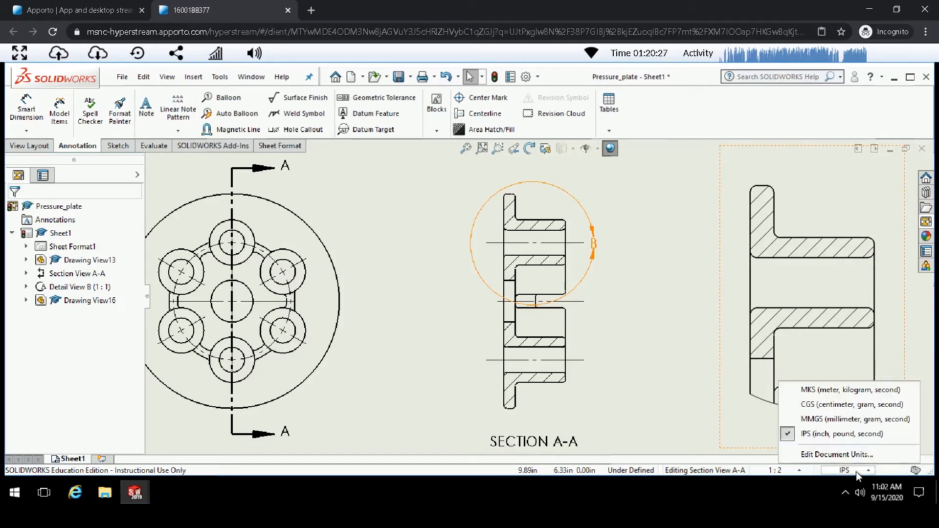
{"action": "left_click", "coordinate": [841, 420]}
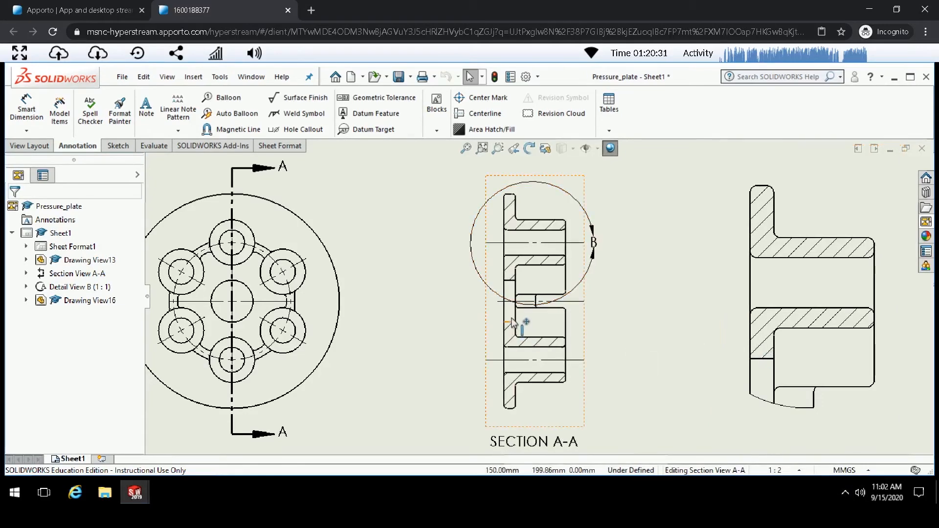
- Dimension the plate's outer diameter in the main view with Smart Dimension
{"action": "scroll", "coordinate": [513, 325], "scroll_direction": "up", "scroll_amount": 4}
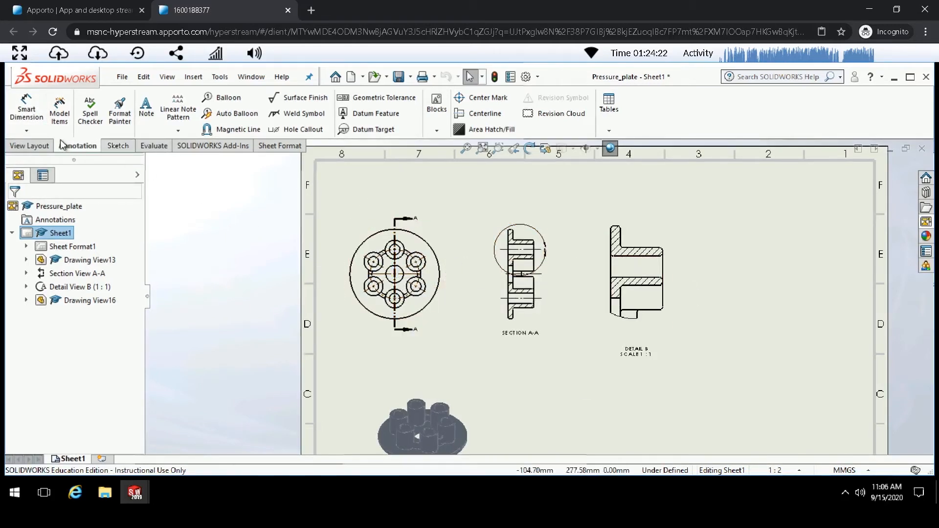
{"action": "left_click", "coordinate": [44, 147]}
{"action": "left_click", "coordinate": [72, 146]}
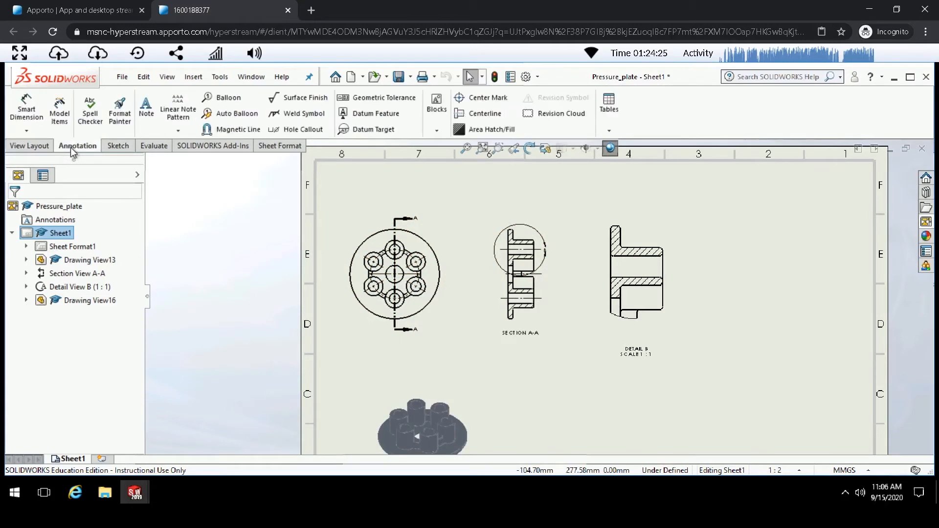
{"action": "left_click", "coordinate": [43, 117]}
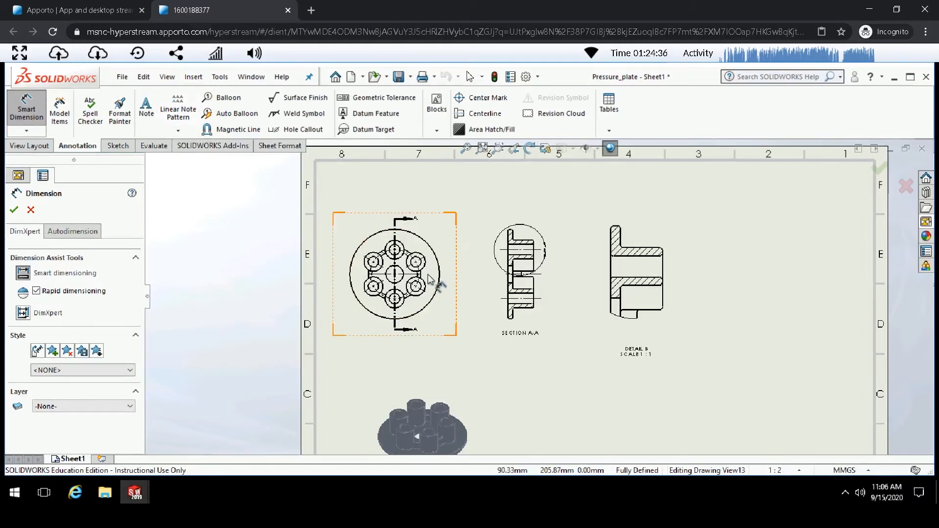
{"action": "scroll", "coordinate": [429, 279], "scroll_direction": "up", "scroll_amount": 1}
{"action": "scroll", "coordinate": [431, 280], "scroll_direction": "down", "scroll_amount": 5}
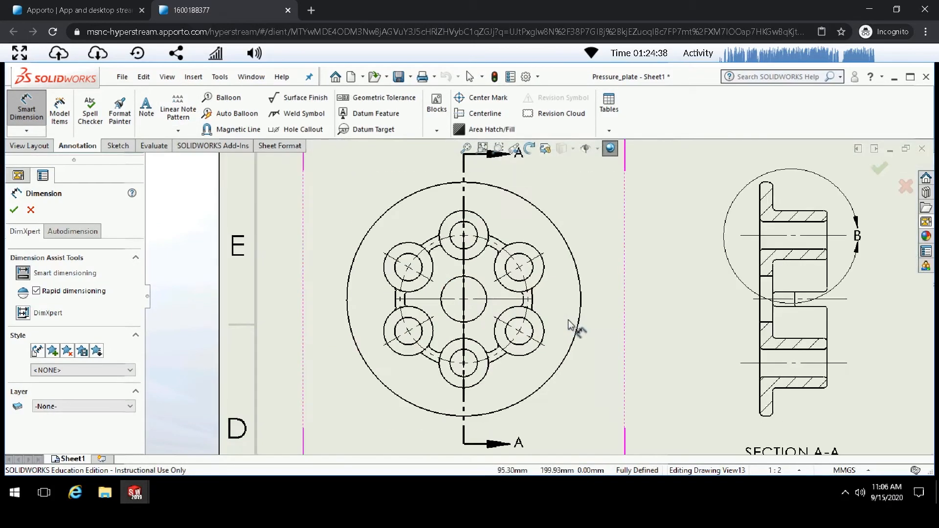
{"action": "scroll", "coordinate": [455, 394], "scroll_direction": "down", "scroll_amount": 2}
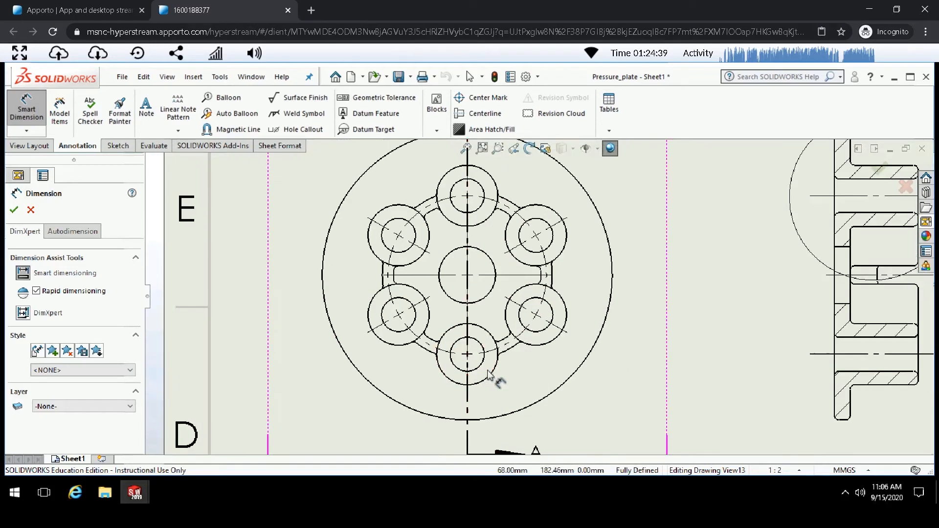
{"action": "left_click", "coordinate": [587, 367]}
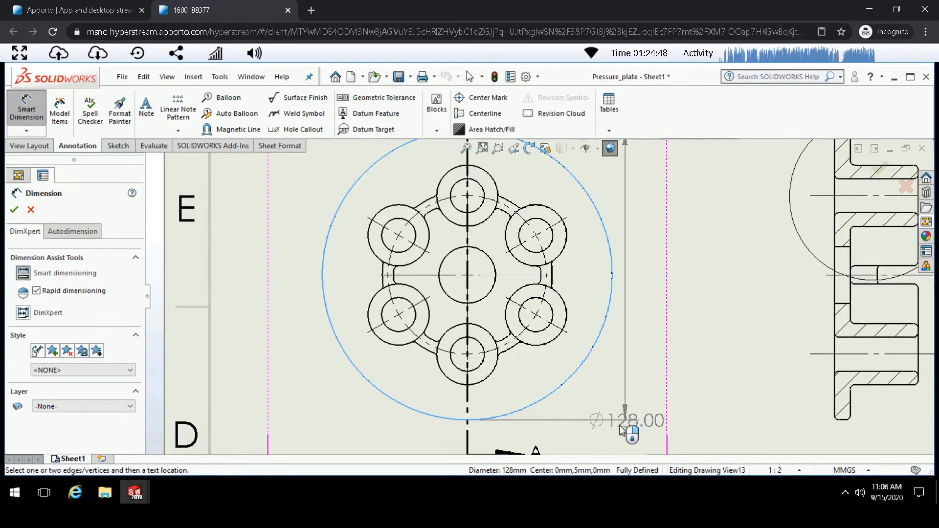
{"action": "scroll", "coordinate": [646, 401], "scroll_direction": "up", "scroll_amount": 3}
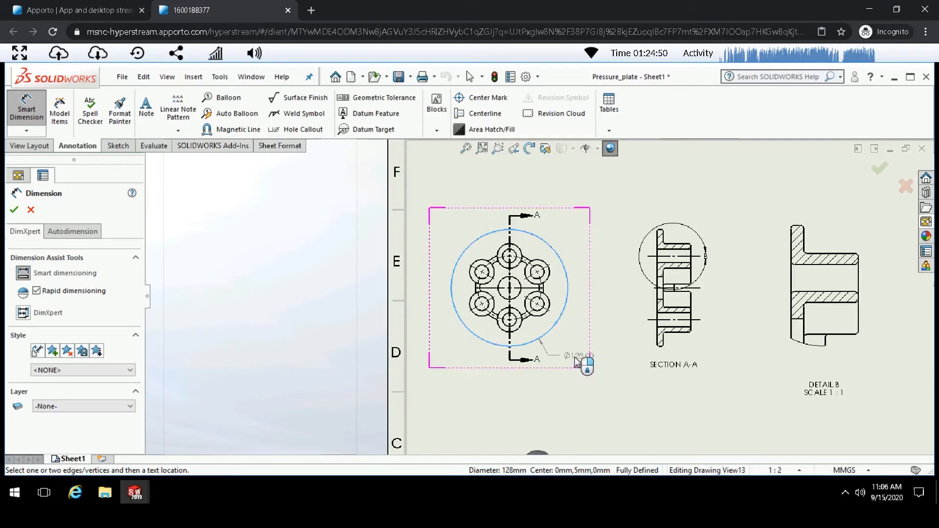
{"action": "left_click", "coordinate": [579, 361]}
- Dimension the counterbore and through-hole diameters of a bolt-circle hole in the main view
{"action": "scroll", "coordinate": [543, 313], "scroll_direction": "down", "scroll_amount": 4}
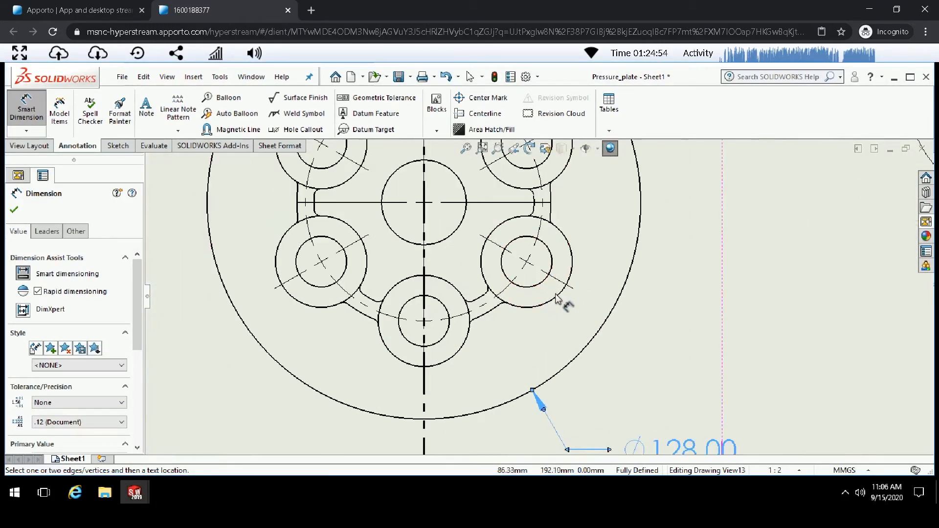
{"action": "left_click", "coordinate": [550, 303]}
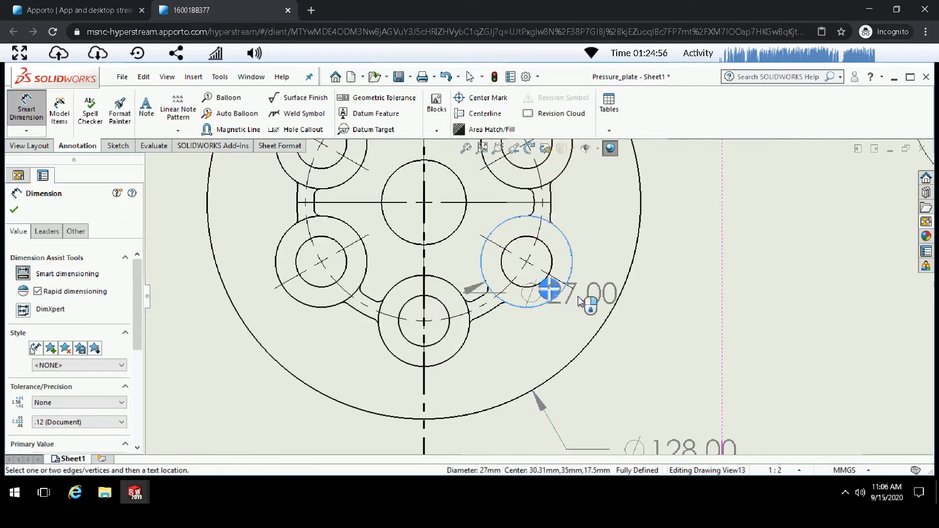
{"action": "left_click", "coordinate": [741, 363]}
{"action": "key", "text": "Escape"}
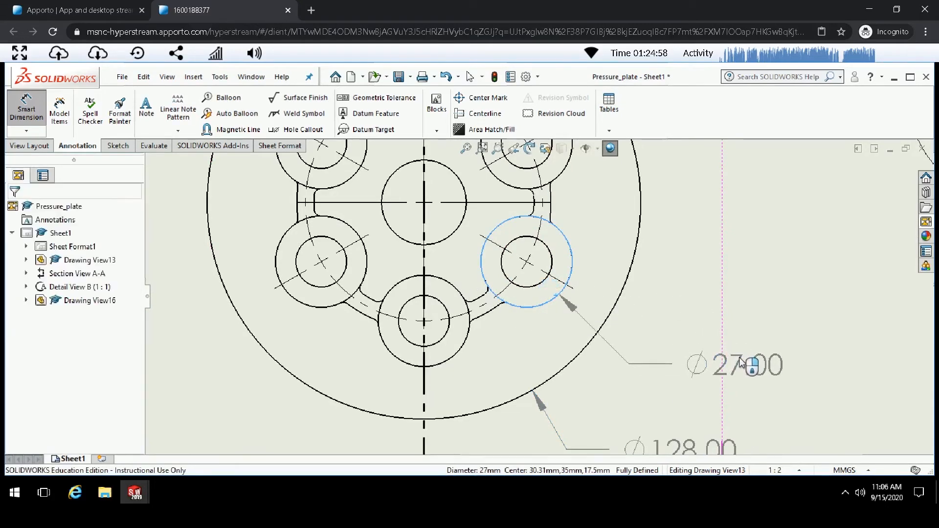
{"action": "left_click", "coordinate": [552, 263]}
{"action": "left_click", "coordinate": [756, 317]}
{"action": "key", "text": "Escape"}
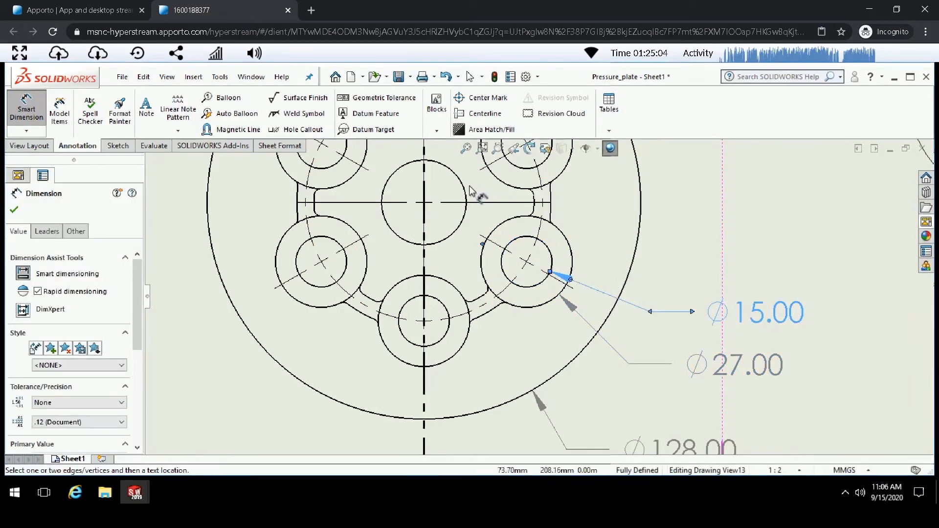
- Dimension the central hole's diameter in the main view and close the dimension command
{"action": "left_click", "coordinate": [466, 196]}
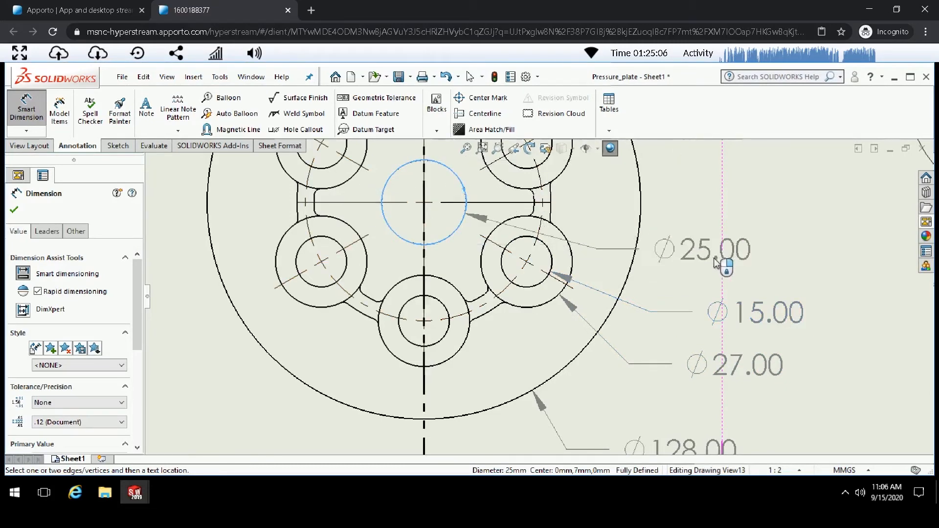
{"action": "left_click", "coordinate": [760, 271]}
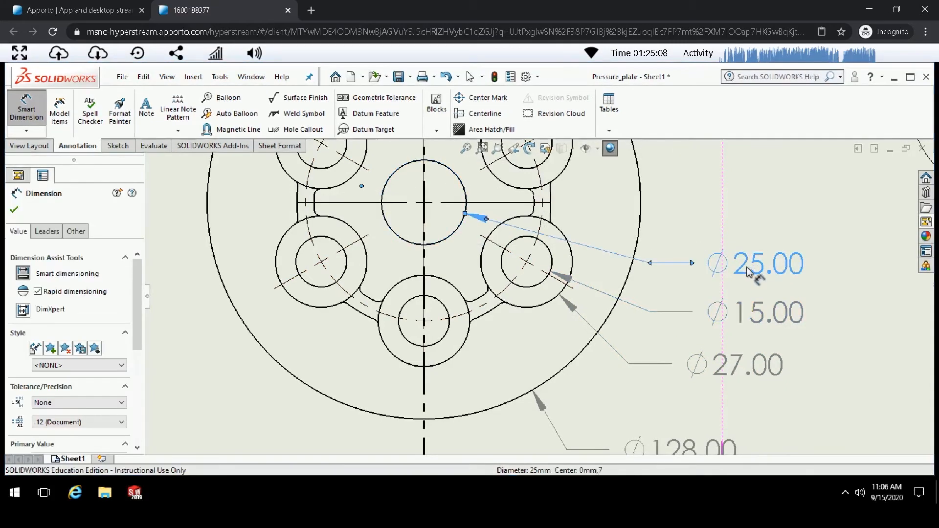
{"action": "scroll", "coordinate": [694, 193], "scroll_direction": "up", "scroll_amount": 4}
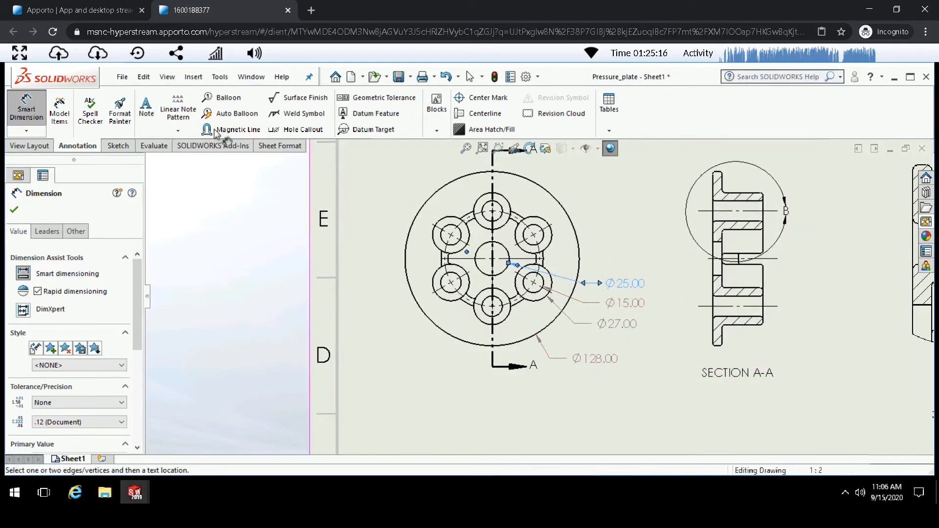
{"action": "left_click", "coordinate": [12, 211]}
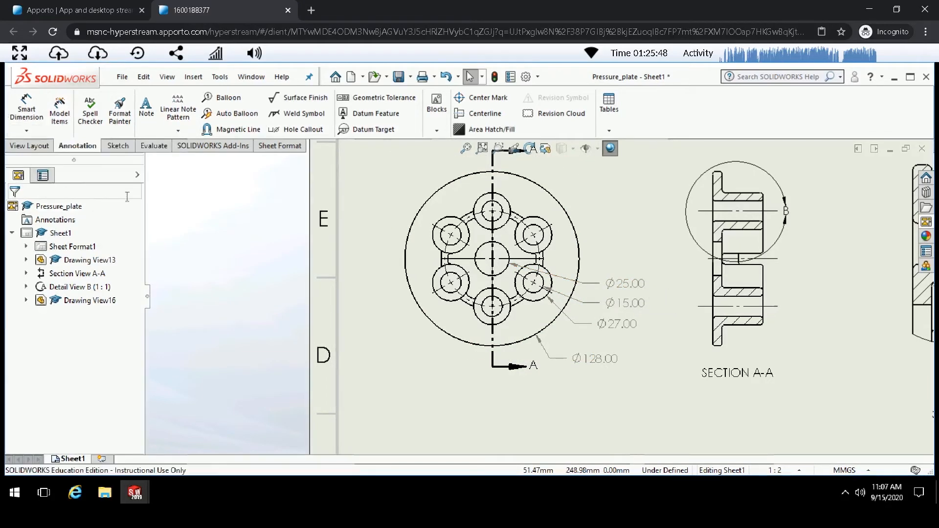
- Dimension the fillet radius between flange and hub in detail view B with Smart Dimension
{"action": "scroll", "coordinate": [332, 221], "scroll_direction": "up", "scroll_amount": 3}
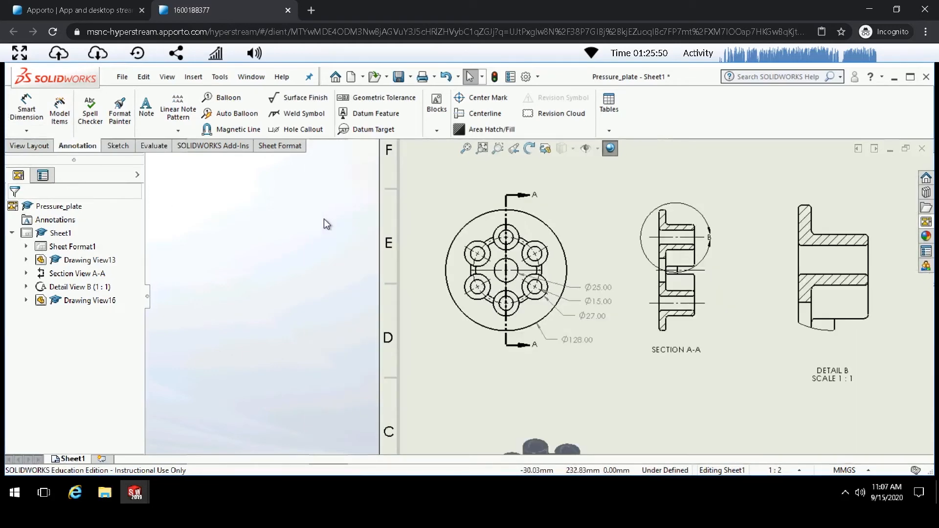
{"action": "scroll", "coordinate": [822, 224], "scroll_direction": "down", "scroll_amount": 4}
{"action": "scroll", "coordinate": [504, 158], "scroll_direction": "up", "scroll_amount": 3}
{"action": "scroll", "coordinate": [591, 272], "scroll_direction": "down", "scroll_amount": 2}
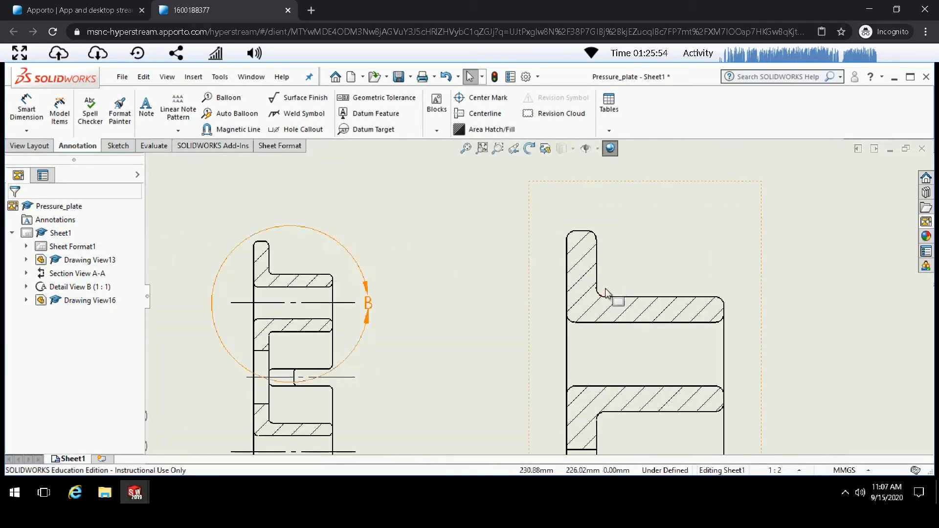
{"action": "scroll", "coordinate": [594, 278], "scroll_direction": "up", "scroll_amount": 1}
{"action": "scroll", "coordinate": [594, 278], "scroll_direction": "up", "scroll_amount": 2}
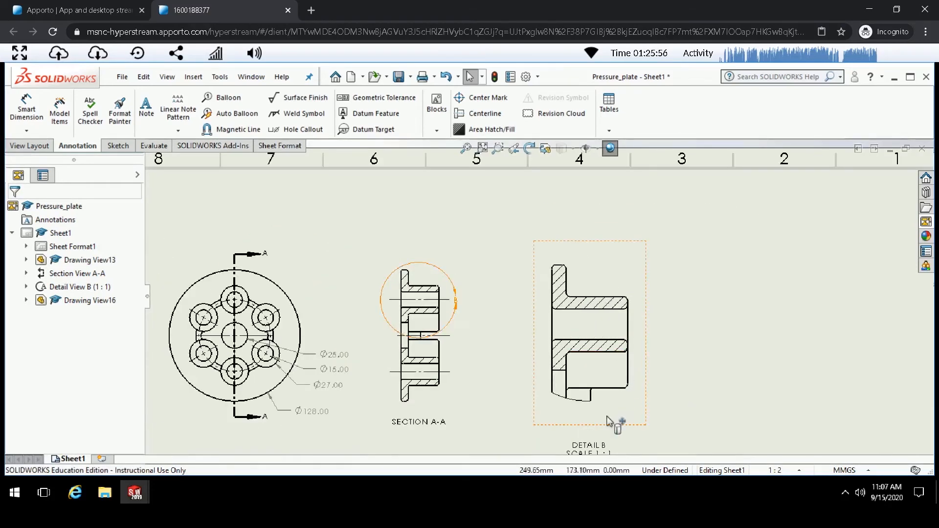
{"action": "scroll", "coordinate": [603, 421], "scroll_direction": "down", "scroll_amount": 2}
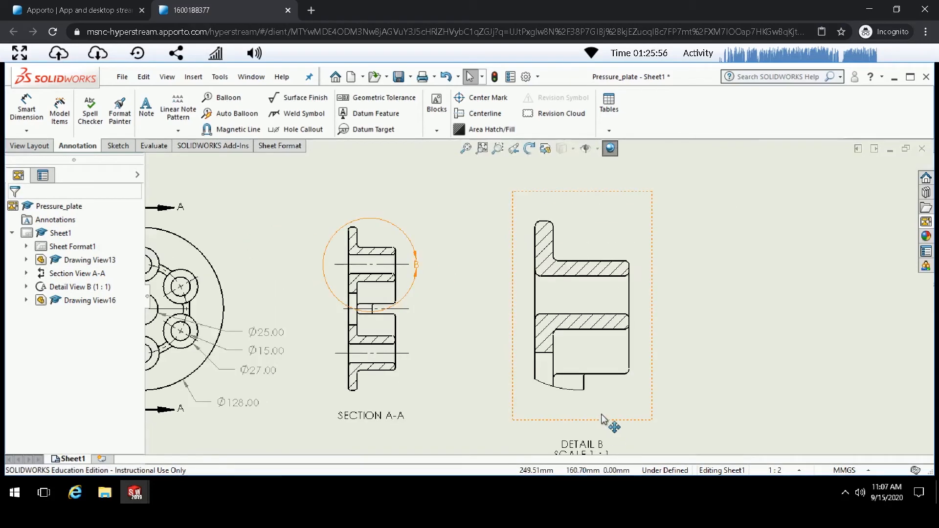
{"action": "left_click", "coordinate": [40, 115]}
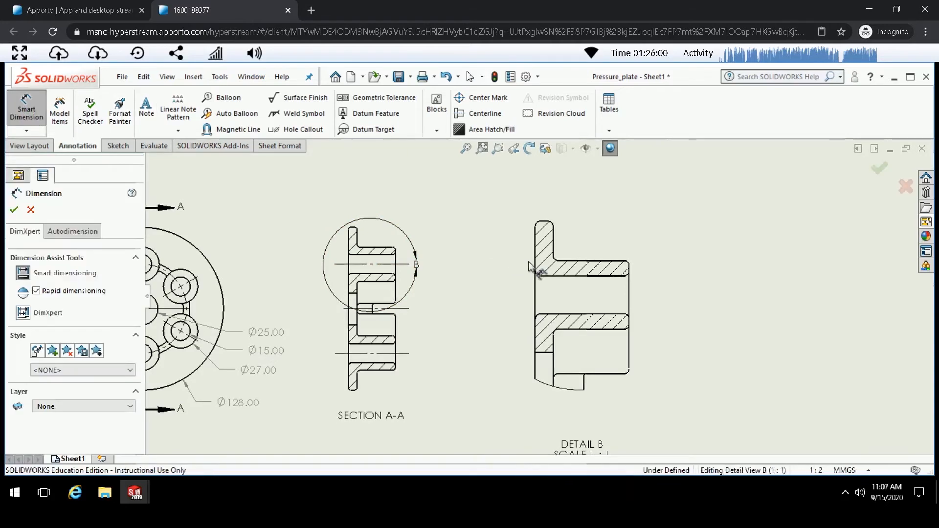
{"action": "scroll", "coordinate": [555, 267], "scroll_direction": "down", "scroll_amount": 3}
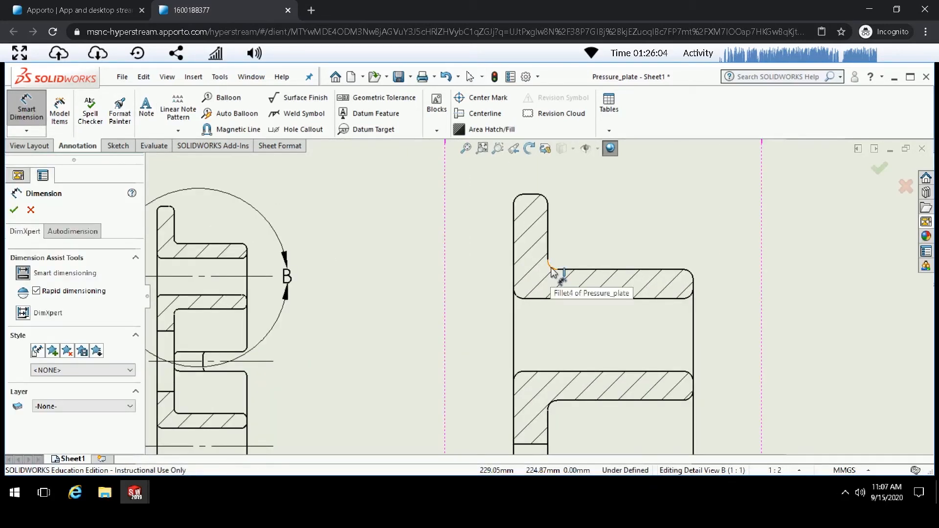
{"action": "left_click", "coordinate": [554, 270]}
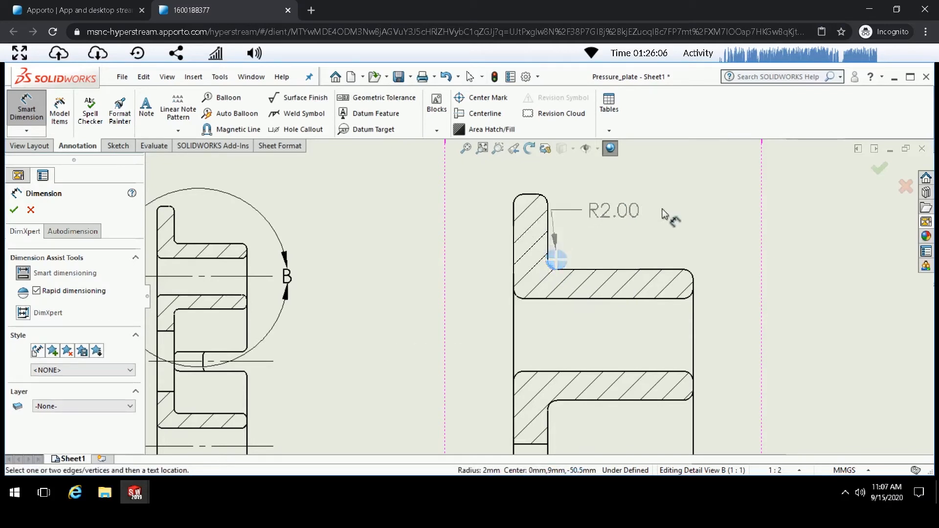
{"action": "left_click", "coordinate": [704, 216]}
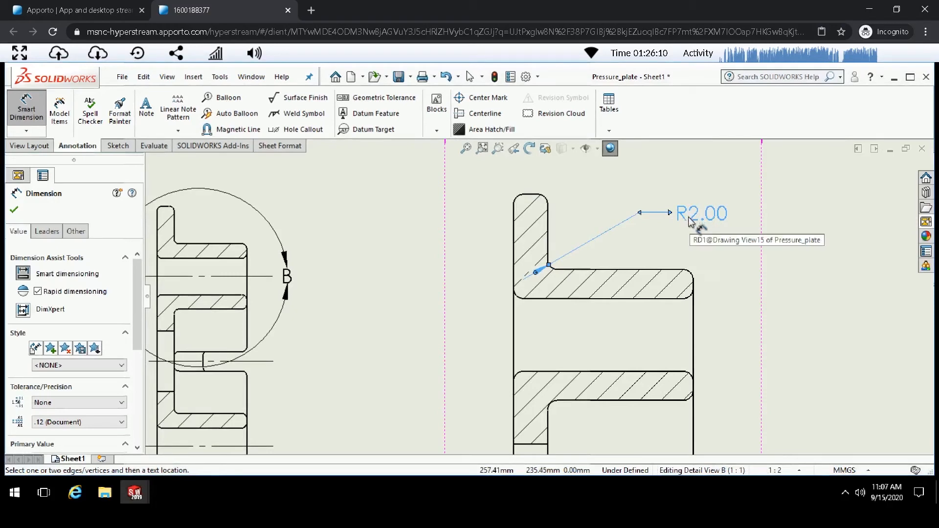
- Dimension the flange thickness between its two vertical edges in detail view B
{"action": "left_click", "coordinate": [515, 243]}
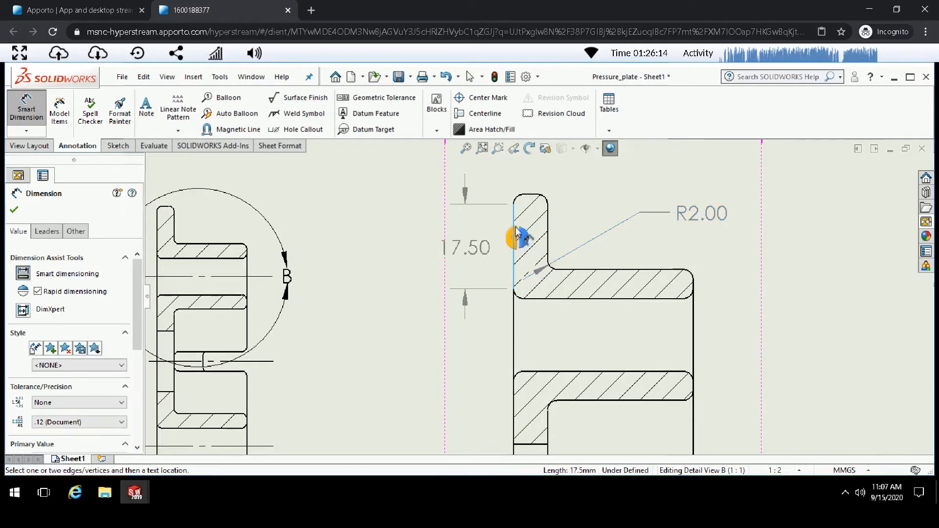
{"action": "left_click", "coordinate": [548, 233]}
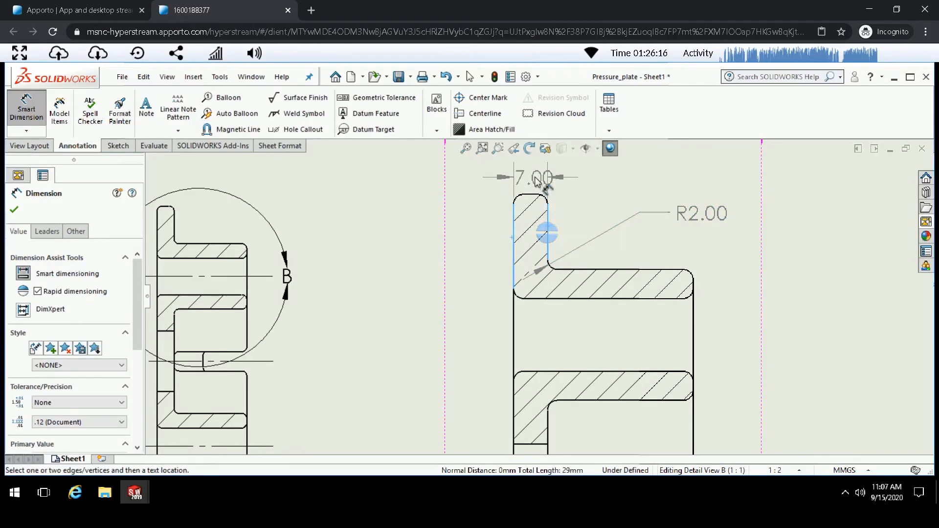
{"action": "left_click", "coordinate": [598, 177]}
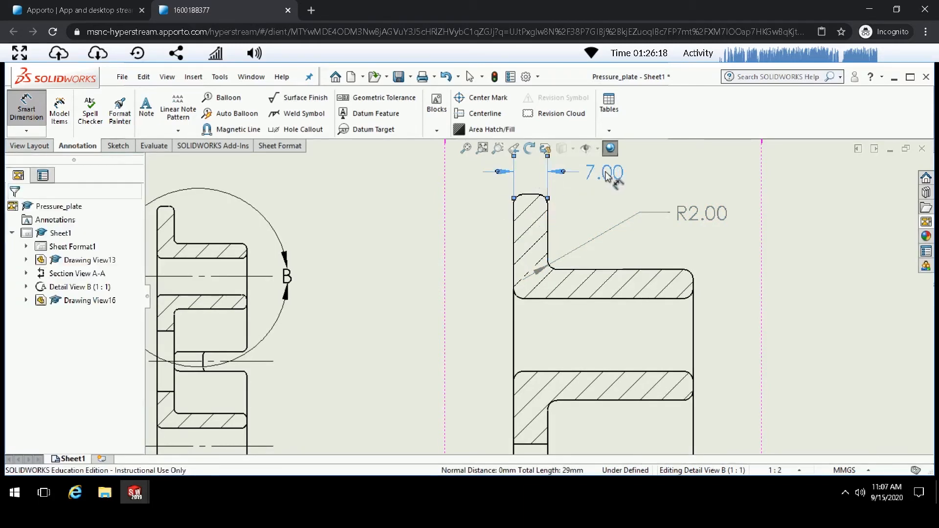
- Dimension the overall width between the outer vertical edges in detail view B and close the dimension command
{"action": "left_click", "coordinate": [517, 334]}
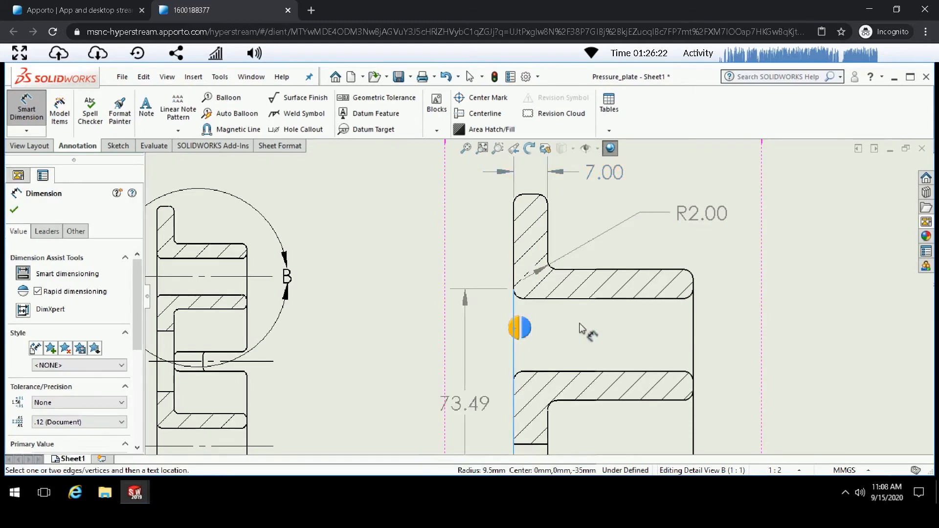
{"action": "left_click", "coordinate": [694, 323]}
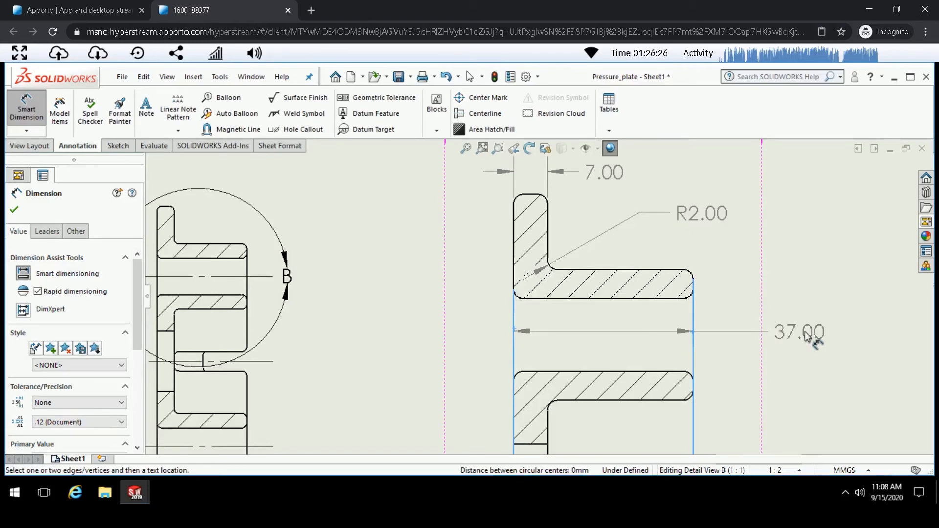
{"action": "left_click", "coordinate": [805, 333]}
{"action": "scroll", "coordinate": [561, 223], "scroll_direction": "up", "scroll_amount": 3}
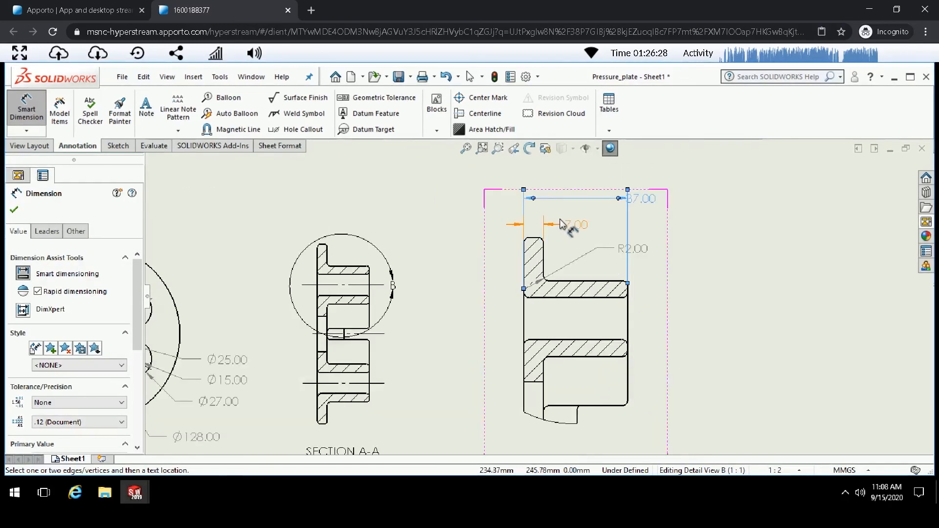
{"action": "scroll", "coordinate": [560, 220], "scroll_direction": "up", "scroll_amount": 1}
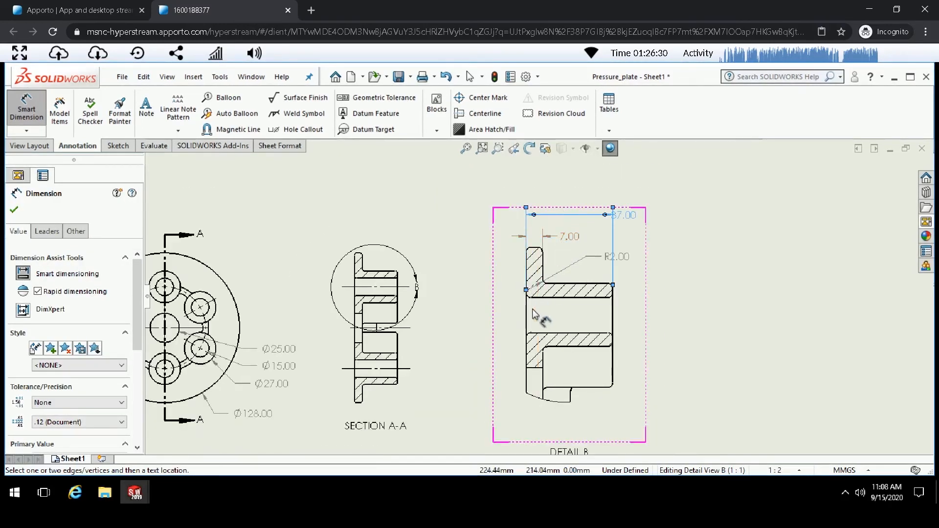
{"action": "scroll", "coordinate": [537, 314], "scroll_direction": "down", "scroll_amount": 3}
{"action": "scroll", "coordinate": [554, 388], "scroll_direction": "up", "scroll_amount": 1}
{"action": "key", "text": "Escape"}
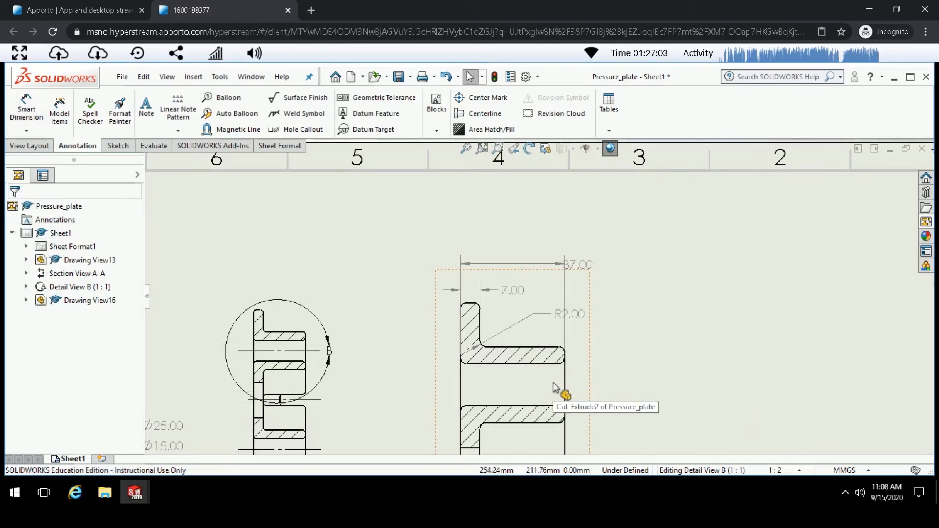
- Add a centerline between the two horizontal edges of the bore in detail view B
{"action": "scroll", "coordinate": [555, 388], "scroll_direction": "up", "scroll_amount": 3}
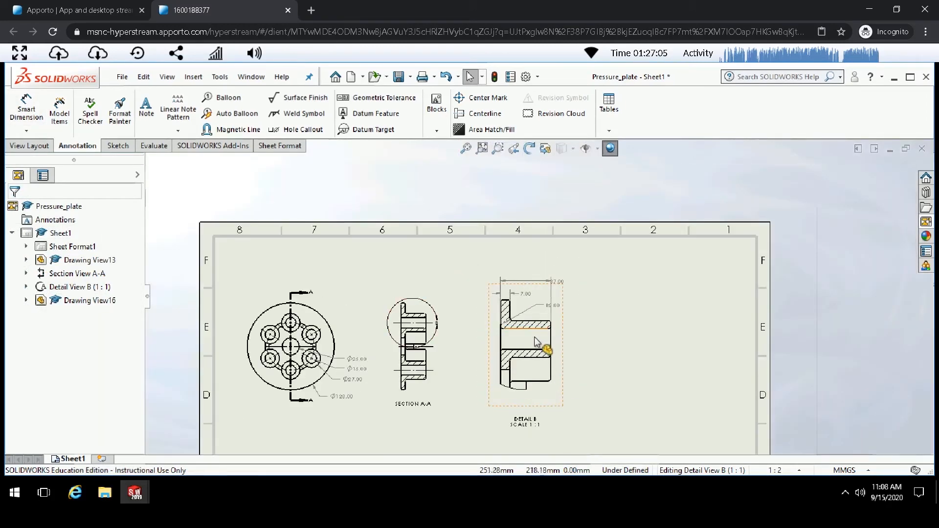
{"action": "scroll", "coordinate": [537, 341], "scroll_direction": "down", "scroll_amount": 3}
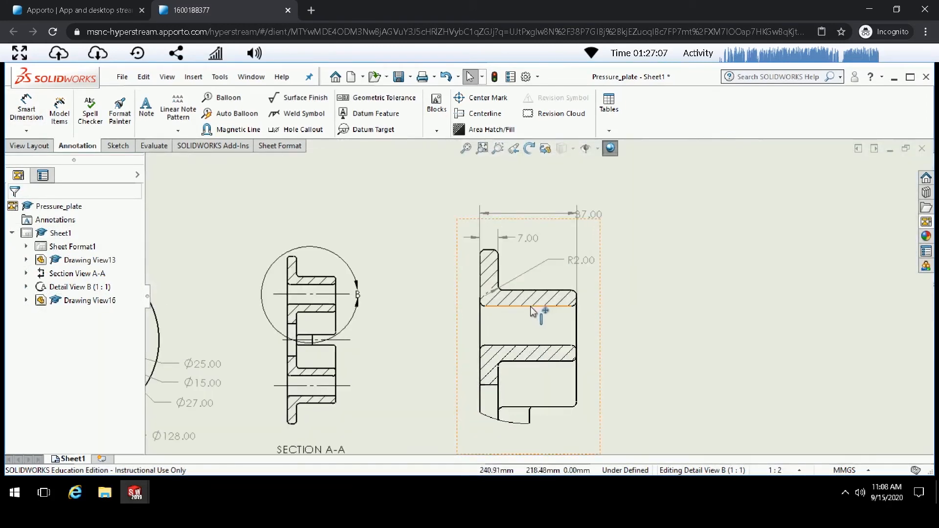
{"action": "left_click", "coordinate": [489, 114]}
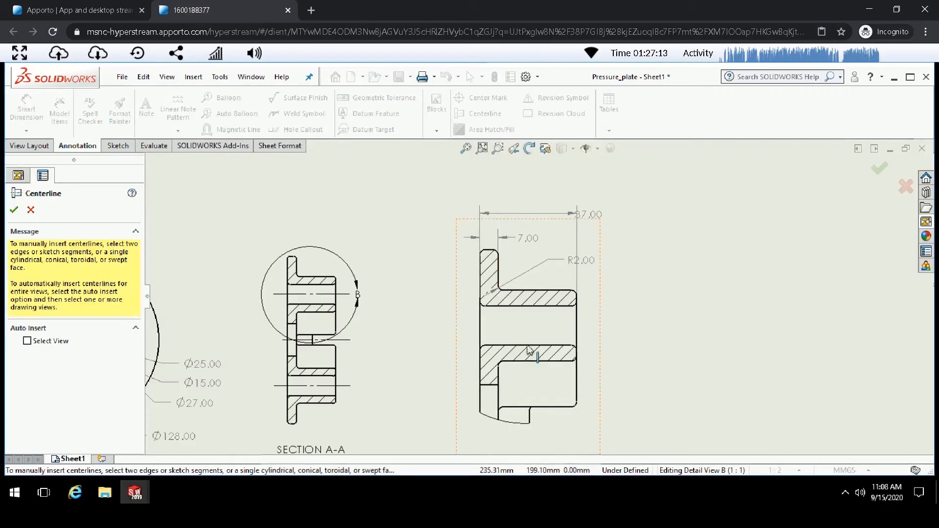
{"action": "left_click", "coordinate": [524, 307]}
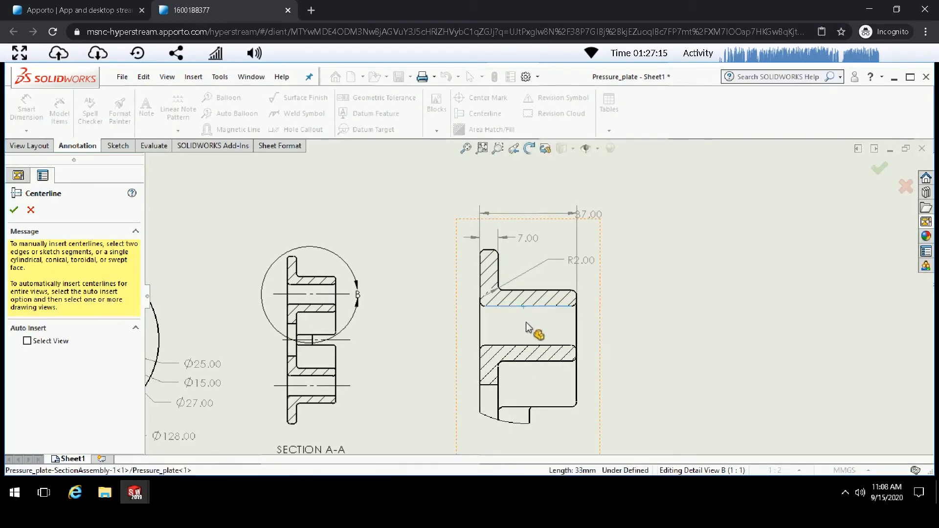
{"action": "left_click", "coordinate": [527, 346]}
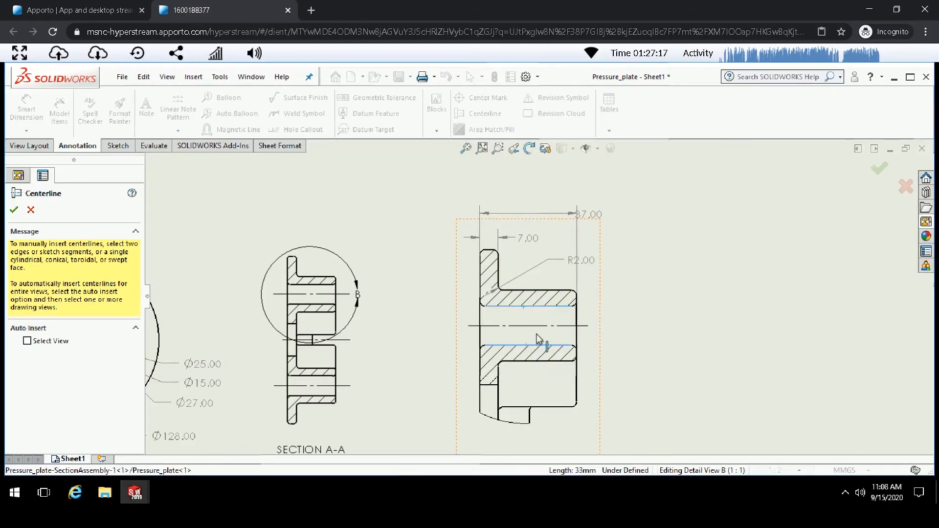
{"action": "left_click", "coordinate": [14, 211]}
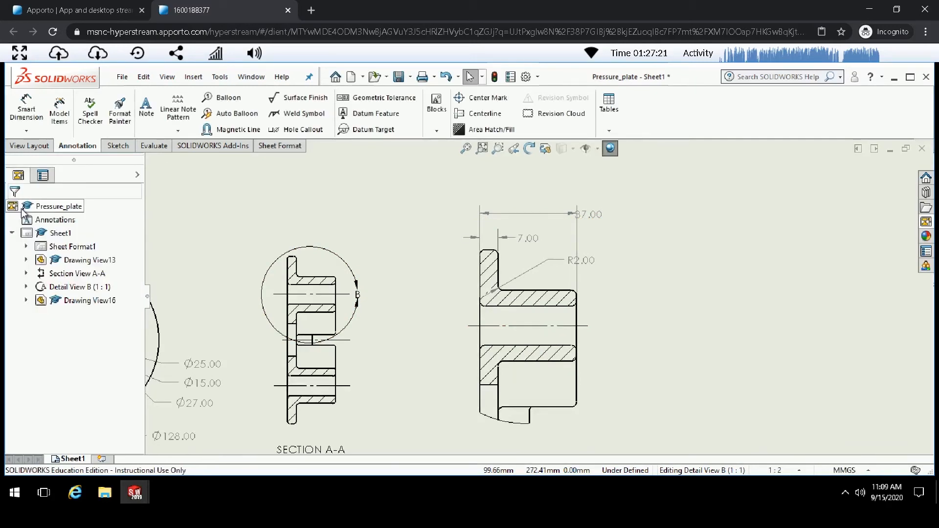
- Add the prefix 6X to the Ø27.00 counterbore dimension text in the main view
{"action": "scroll", "coordinate": [530, 245], "scroll_direction": "down", "scroll_amount": 5}
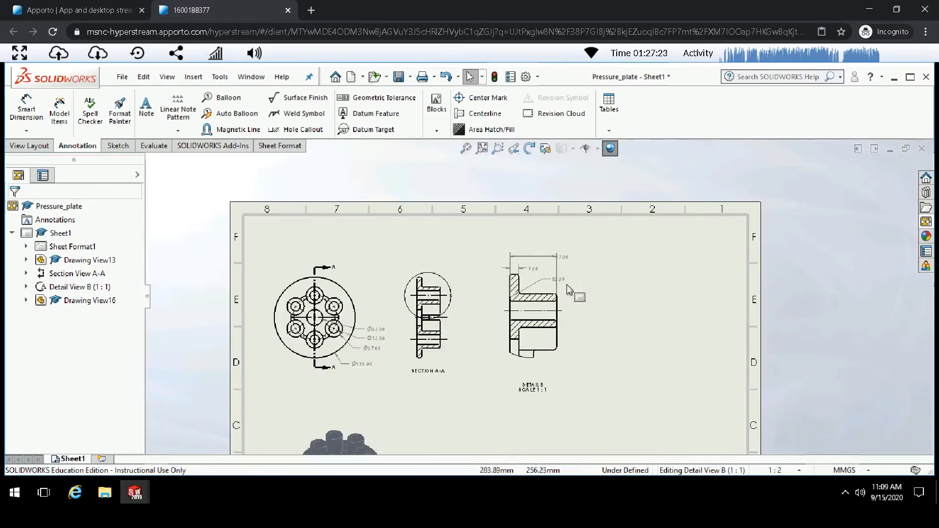
{"action": "scroll", "coordinate": [346, 385], "scroll_direction": "up", "scroll_amount": 3}
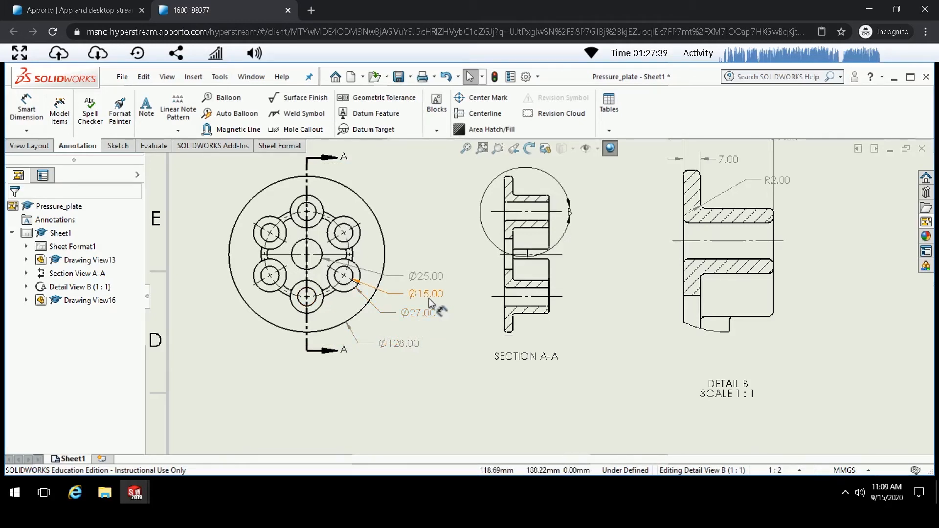
{"action": "left_click", "coordinate": [423, 314]}
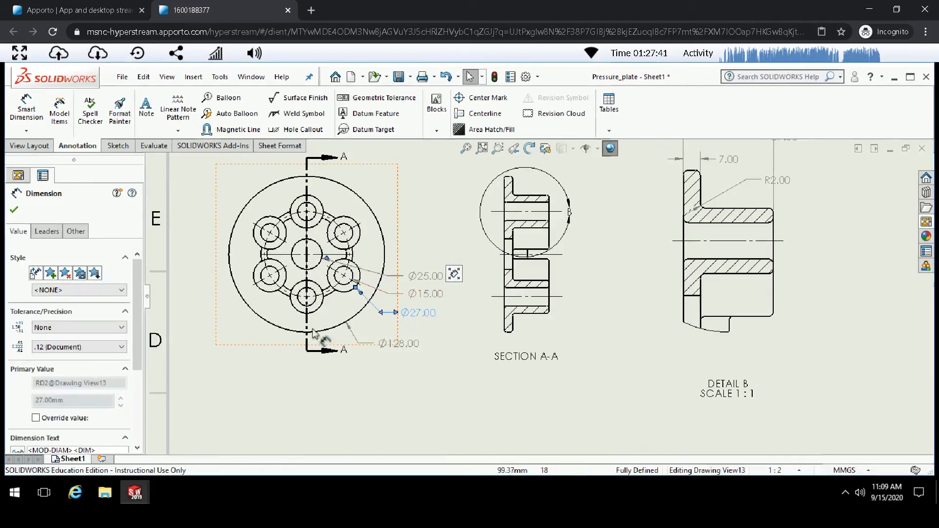
{"action": "left_click_drag", "start_coordinate": [137, 323], "coordinate": [133, 365]}
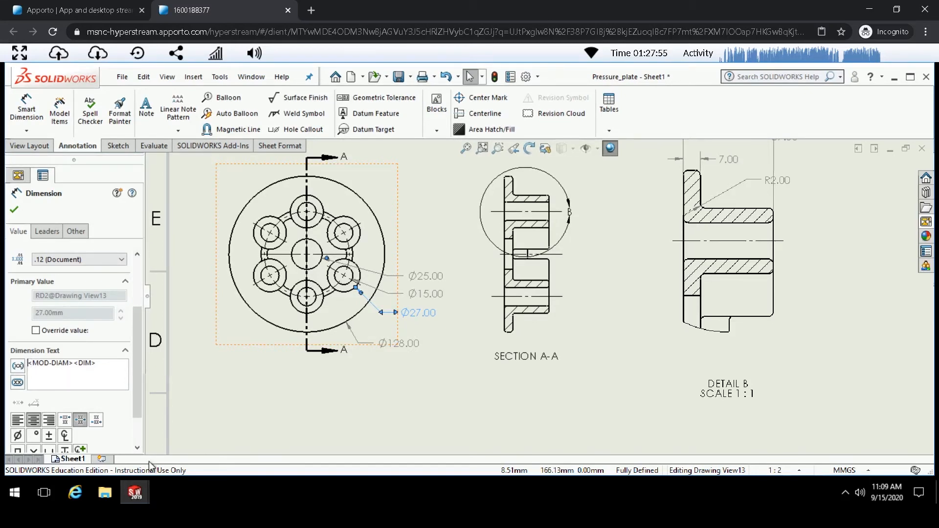
{"action": "type", "text": "6X"}
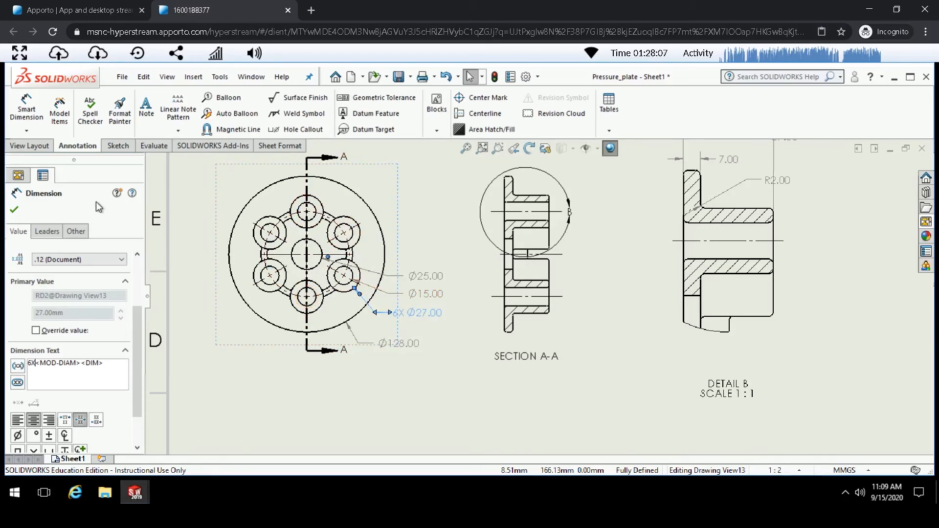
{"action": "left_click", "coordinate": [15, 210]}
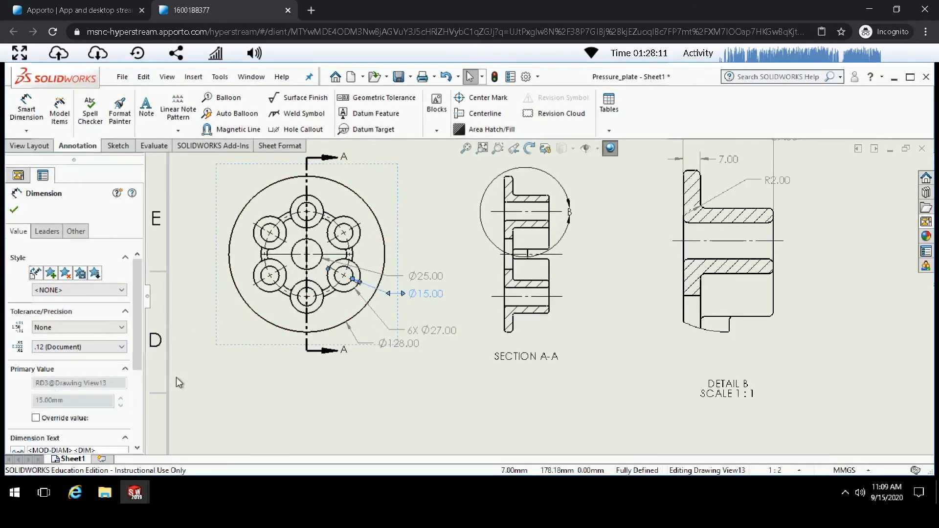
- Add the prefix 6X to the Ø15.00 bolt-hole dimension text
{"action": "left_click_drag", "start_coordinate": [138, 354], "coordinate": [137, 398]}
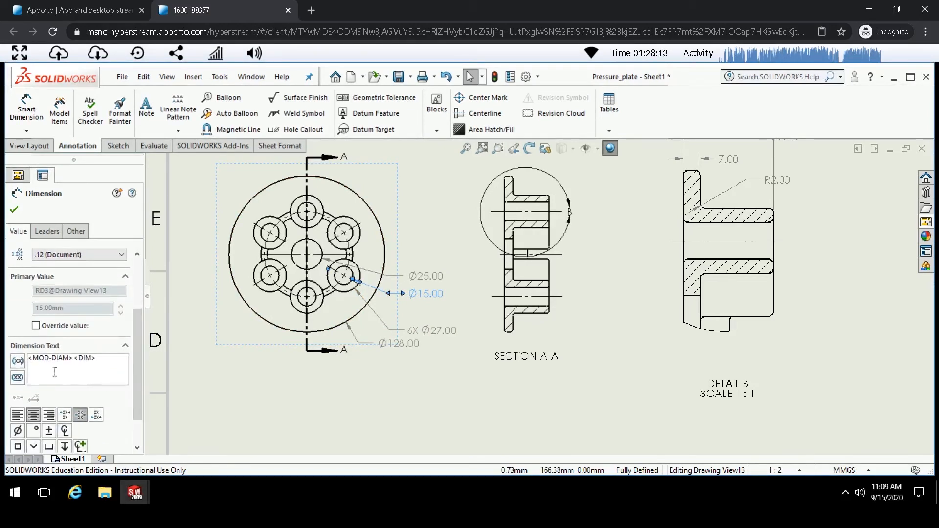
{"action": "left_click", "coordinate": [27, 358]}
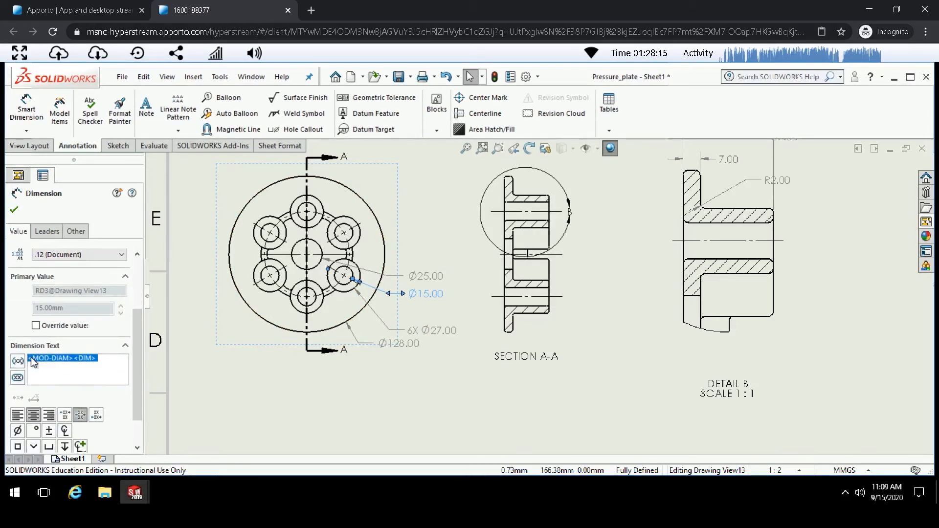
{"action": "left_click", "coordinate": [31, 357]}
{"action": "type", "text": "6X"}
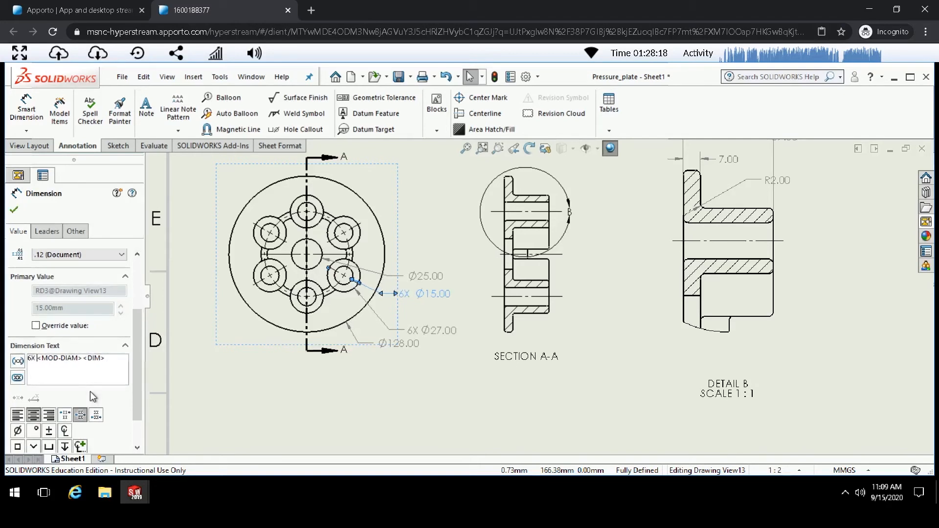
{"action": "left_click", "coordinate": [301, 381]}
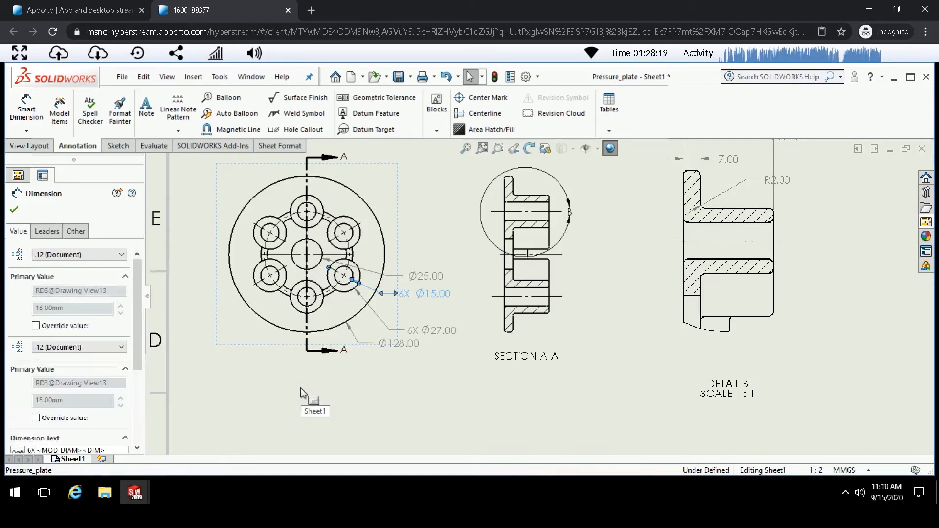
- Append THRU to the Ø25.00 central hole dimension text
{"action": "left_click", "coordinate": [435, 284]}
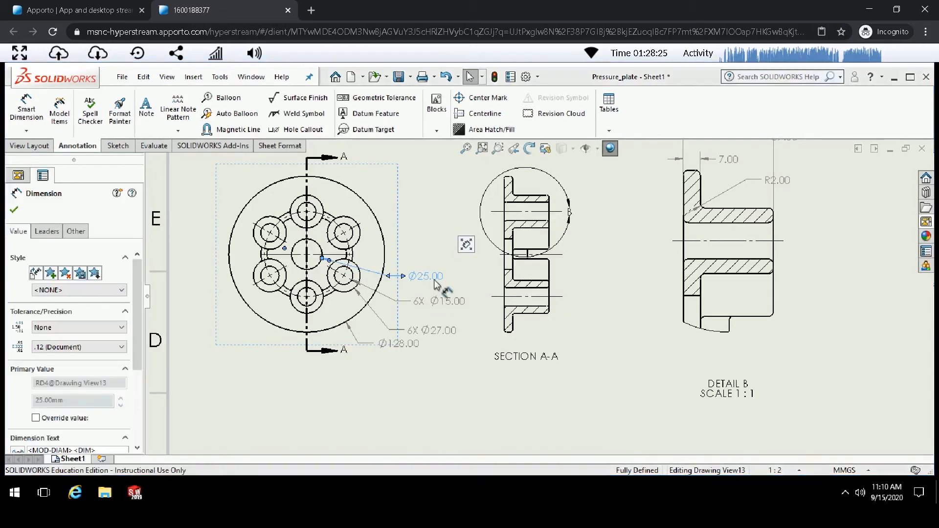
{"action": "left_click_drag", "start_coordinate": [138, 415], "coordinate": [137, 428]}
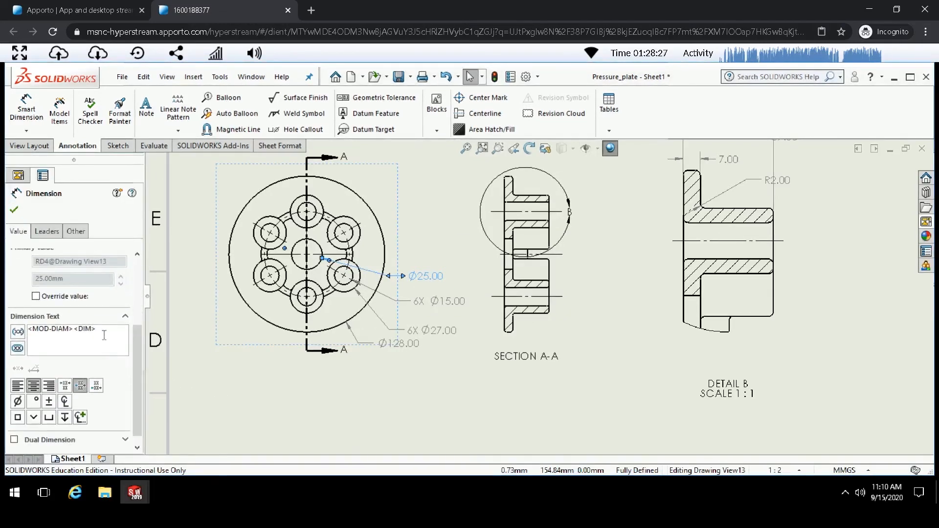
{"action": "type", "text": "THRU"}
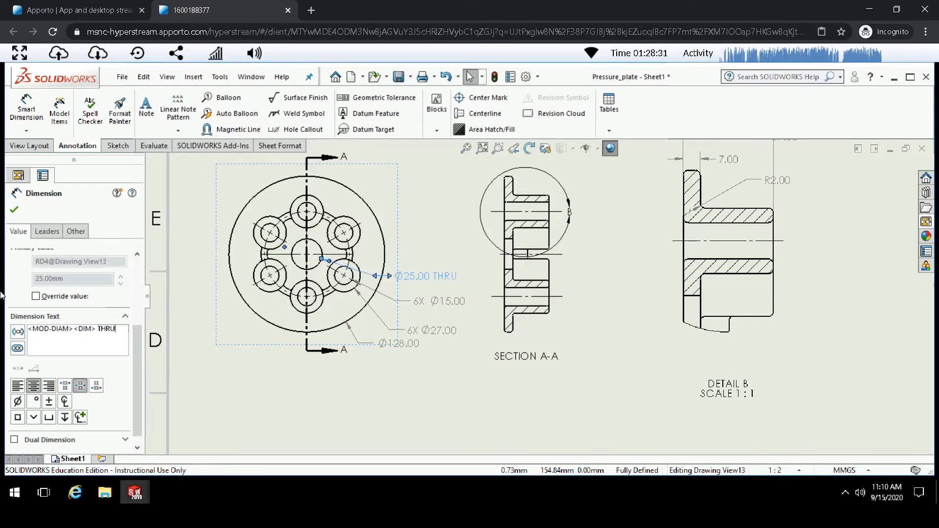
{"action": "left_click", "coordinate": [14, 211]}
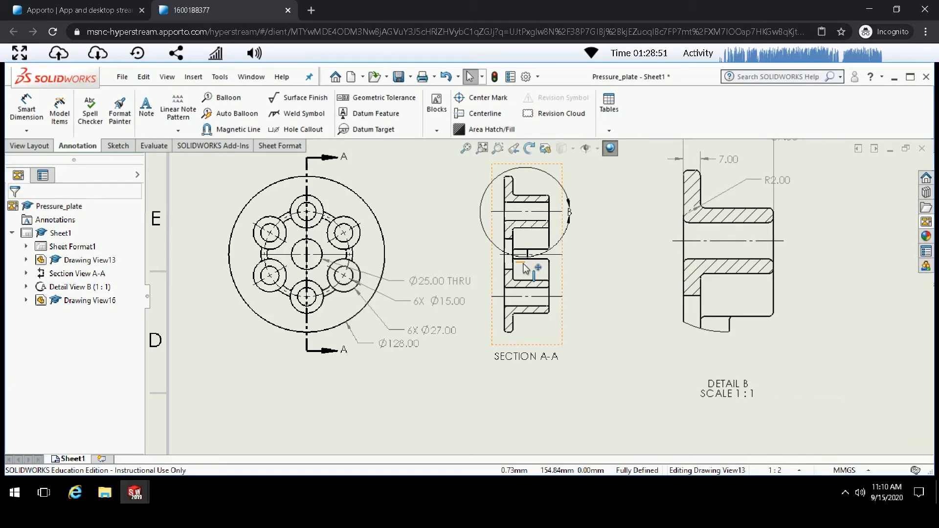
- Append THRU to the 6X Ø15.00 bolt-hole dimension text
{"action": "left_click", "coordinate": [437, 302]}
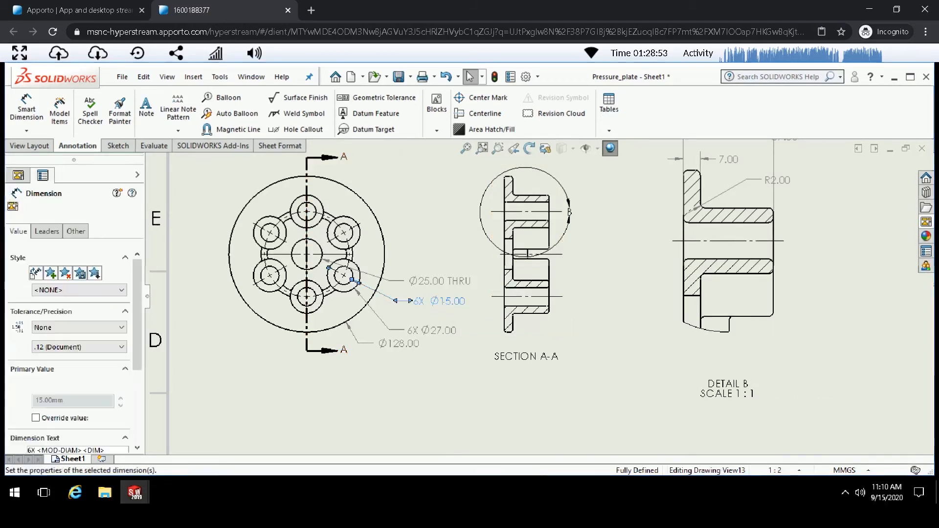
{"action": "left_click_drag", "start_coordinate": [137, 362], "coordinate": [134, 394]}
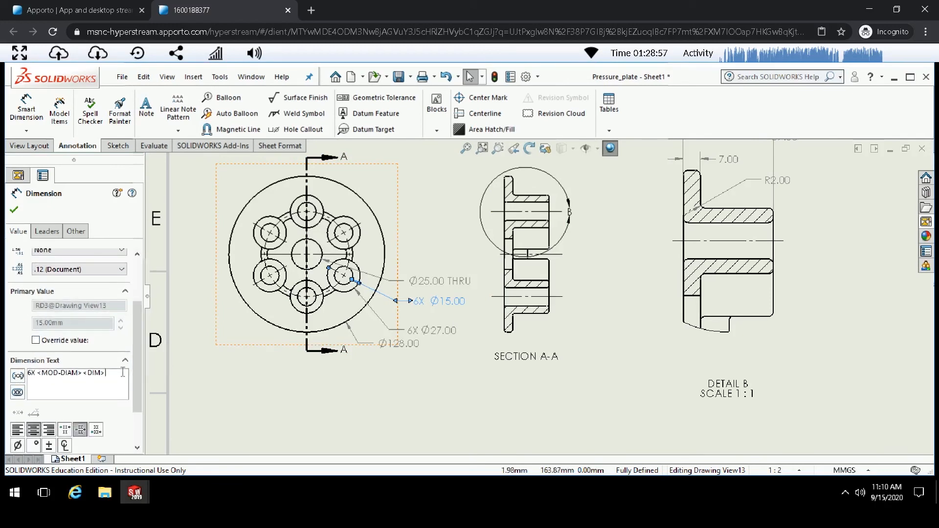
{"action": "type", "text": "THRU"}
{"action": "left_click", "coordinate": [14, 211]}
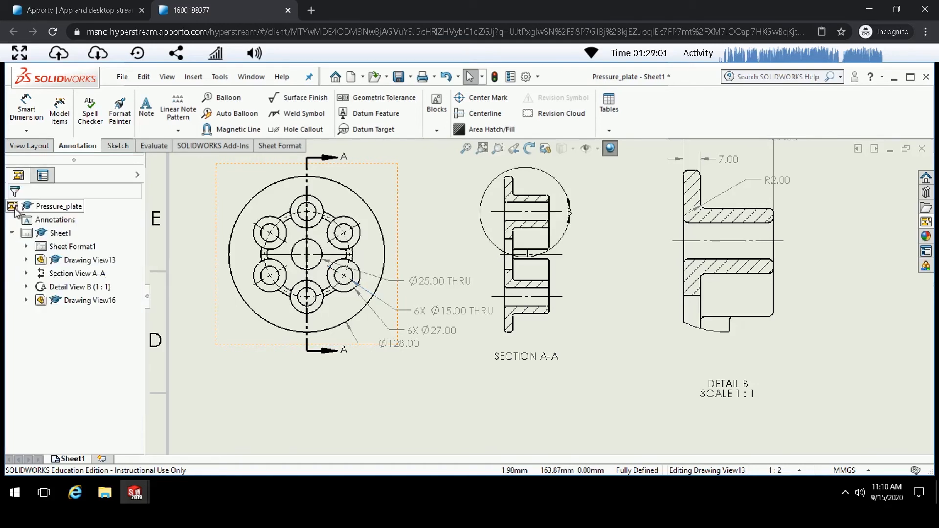
- Rearrange the hole dimension texts, moving Ø25.00 THRU above the main view and spacing the 6X callouts
{"action": "left_click_drag", "start_coordinate": [482, 311], "coordinate": [469, 309]}
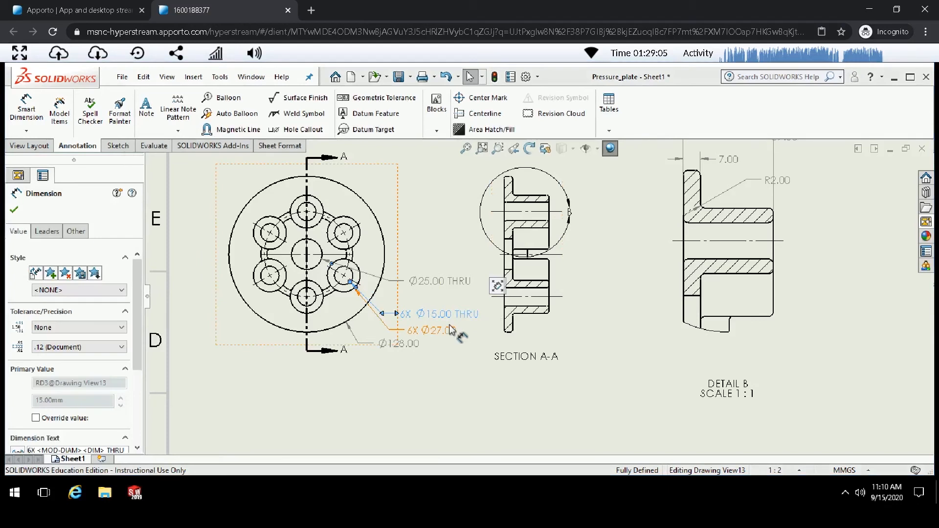
{"action": "left_click_drag", "start_coordinate": [441, 281], "coordinate": [441, 302]}
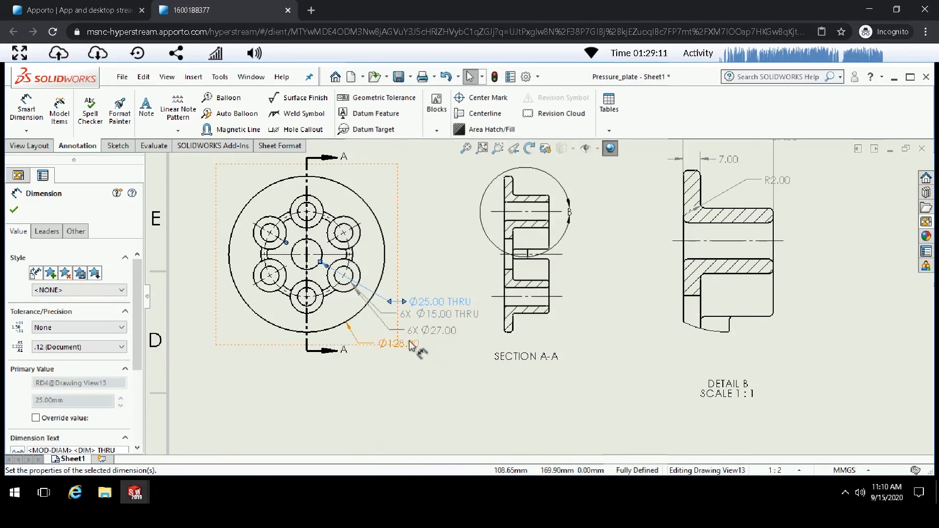
{"action": "left_click_drag", "start_coordinate": [443, 296], "coordinate": [420, 186]}
{"action": "left_click_drag", "start_coordinate": [433, 316], "coordinate": [430, 288]}
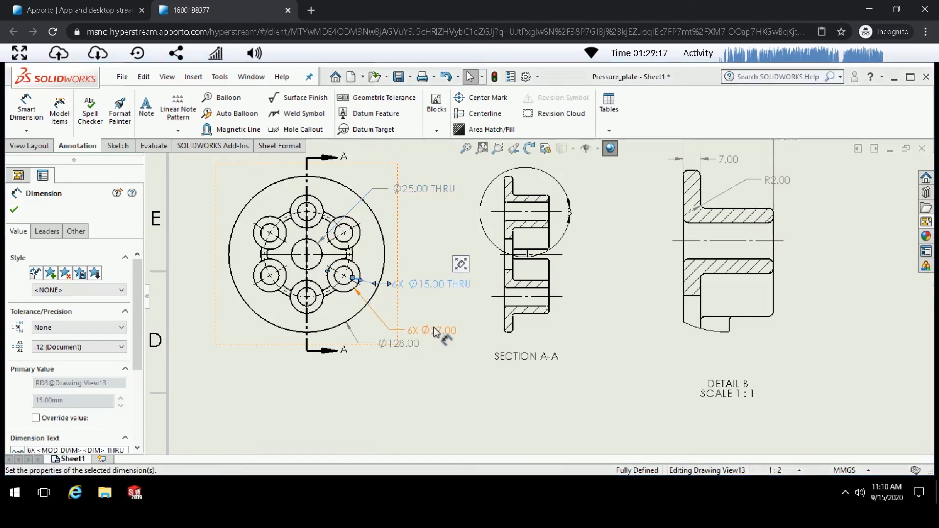
{"action": "left_click_drag", "start_coordinate": [437, 331], "coordinate": [439, 310]}
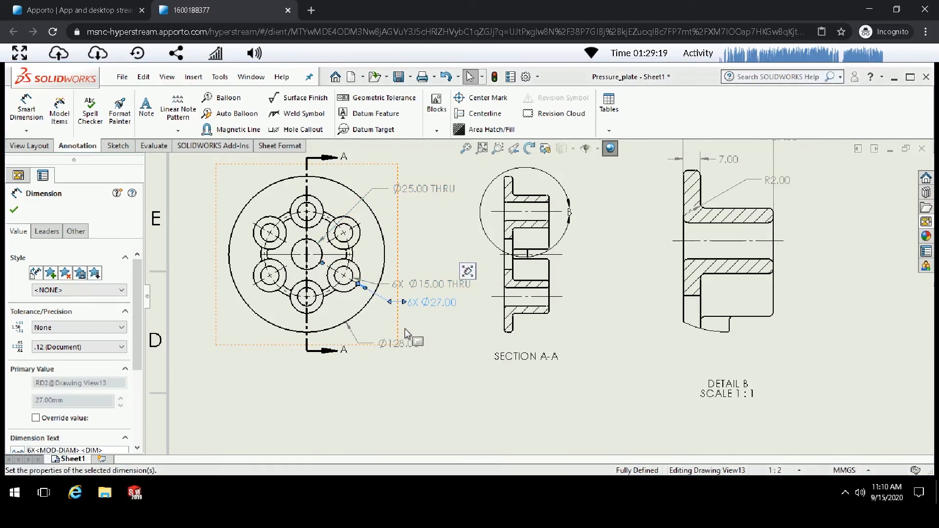
{"action": "left_click_drag", "start_coordinate": [437, 310], "coordinate": [435, 327]}
{"action": "left_click", "coordinate": [469, 370]}
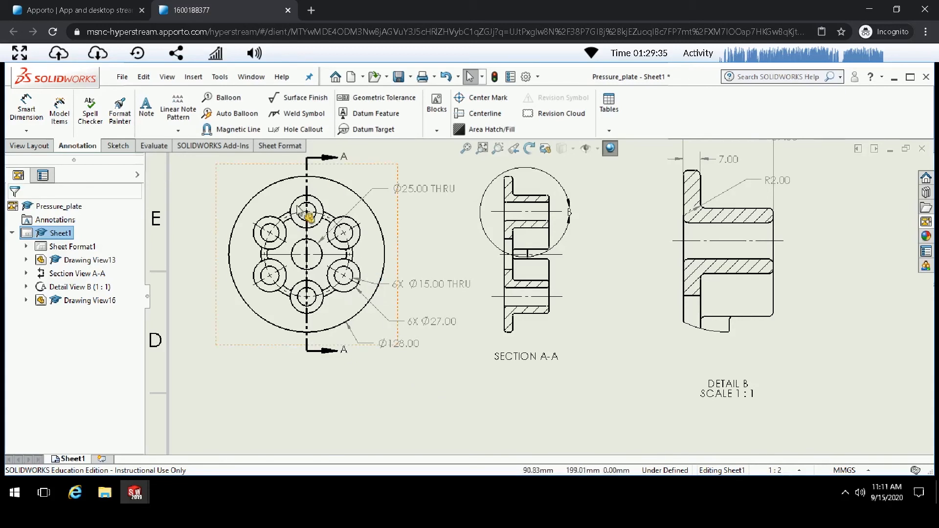
- Save the drawing in Documents with the file name Prssure_plate
{"action": "left_click", "coordinate": [123, 78]}
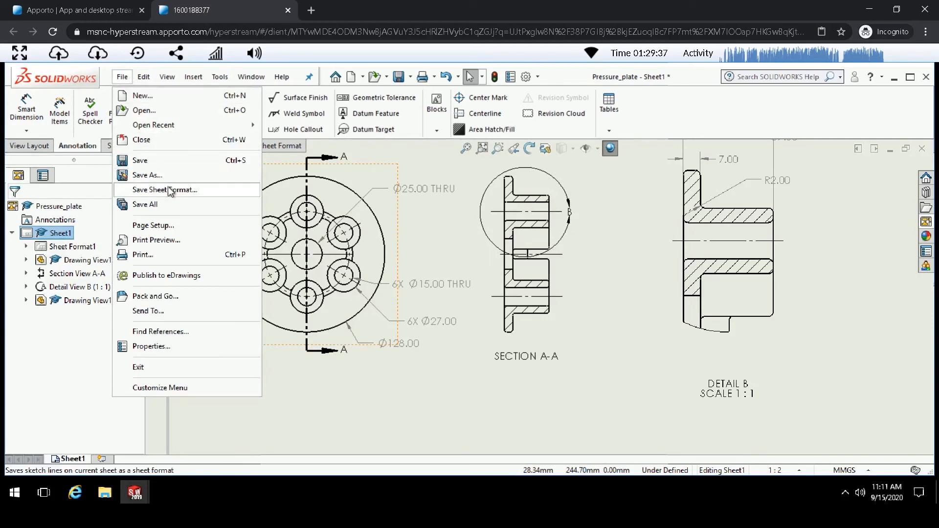
{"action": "left_click", "coordinate": [155, 164]}
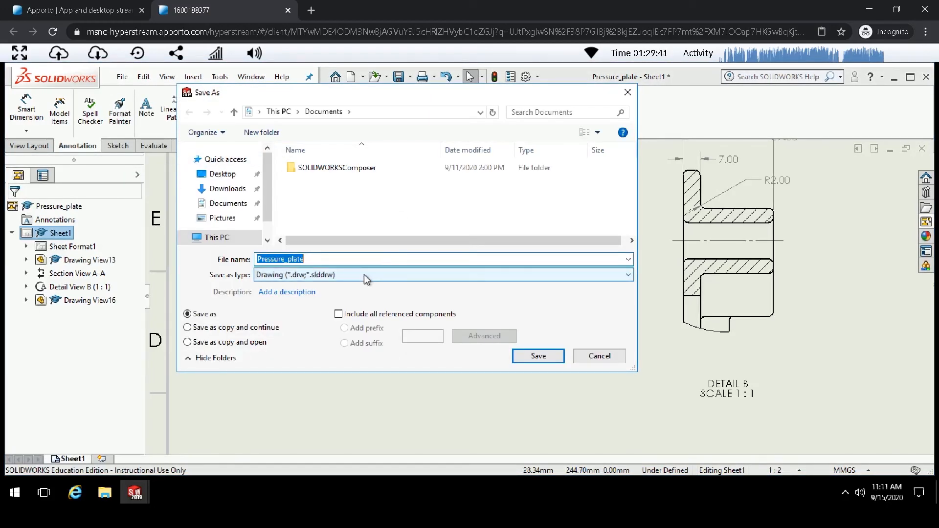
{"action": "type", "text": "Prssure"}
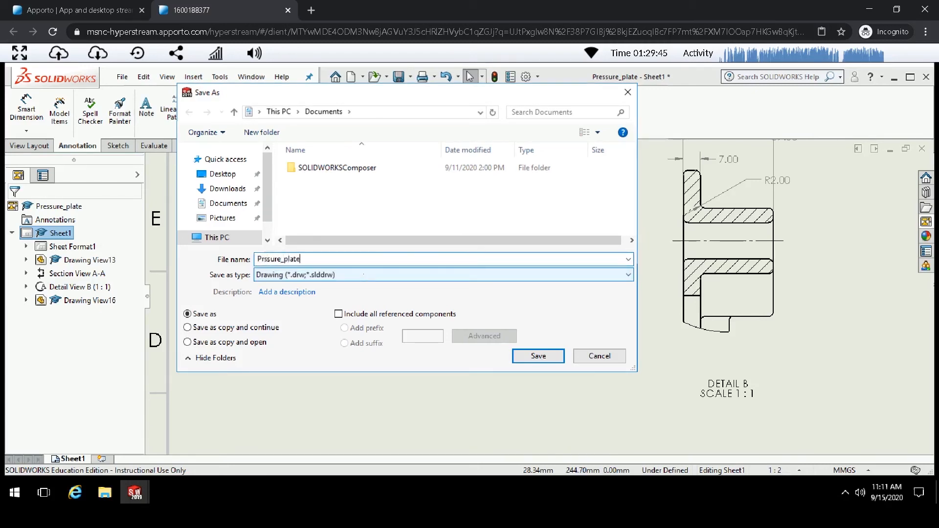
{"action": "left_click", "coordinate": [539, 356]}
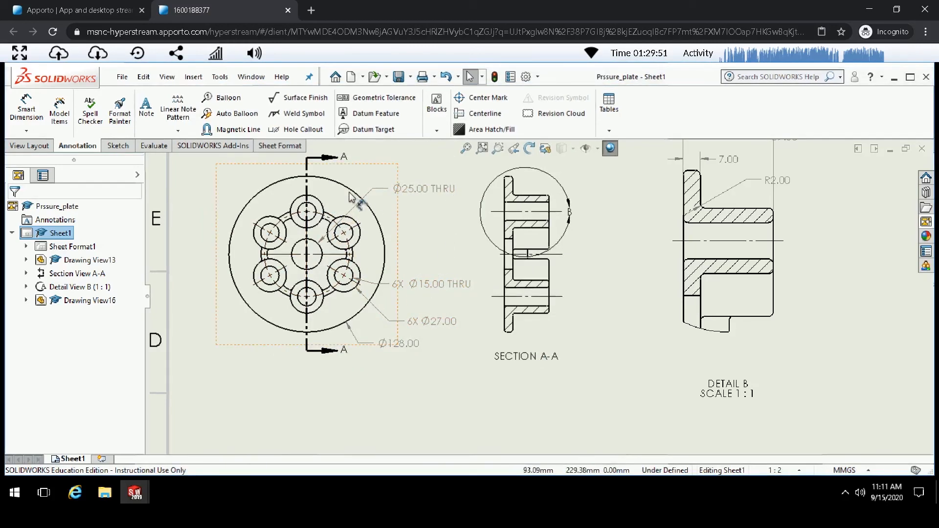
- Examine the drawing sheet's title block
{"action": "scroll", "coordinate": [538, 295], "scroll_direction": "up", "scroll_amount": 5}
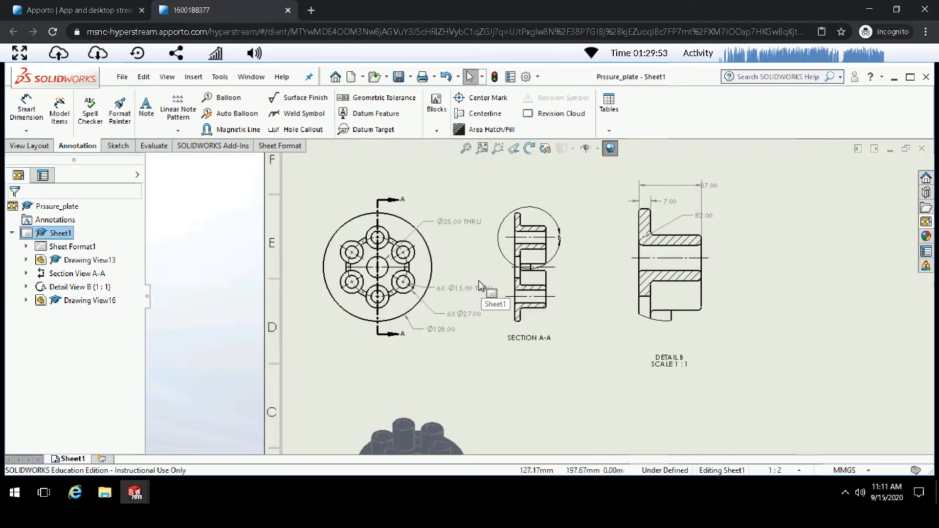
{"action": "scroll", "coordinate": [680, 413], "scroll_direction": "down", "scroll_amount": 2}
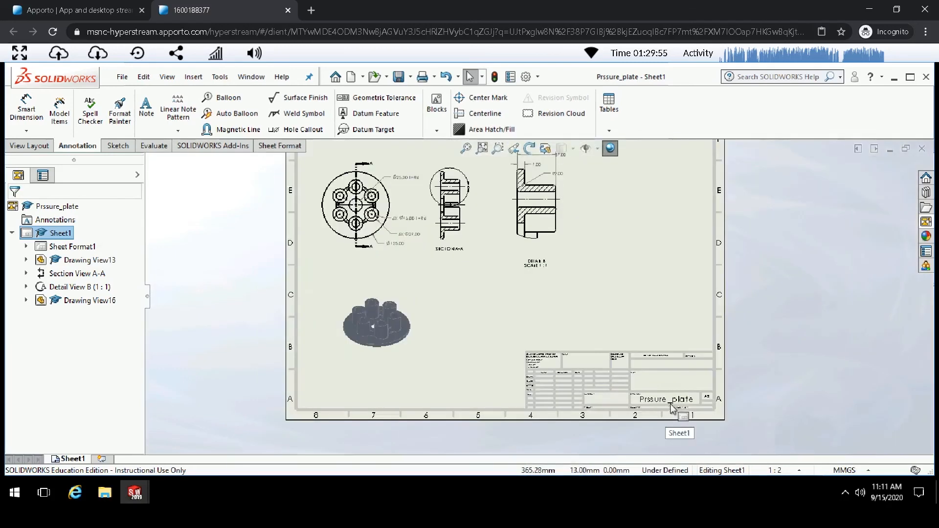
{"action": "scroll", "coordinate": [643, 386], "scroll_direction": "down", "scroll_amount": 2}
{"action": "scroll", "coordinate": [642, 387], "scroll_direction": "down", "scroll_amount": 1}
{"action": "scroll", "coordinate": [612, 317], "scroll_direction": "down", "scroll_amount": 3}
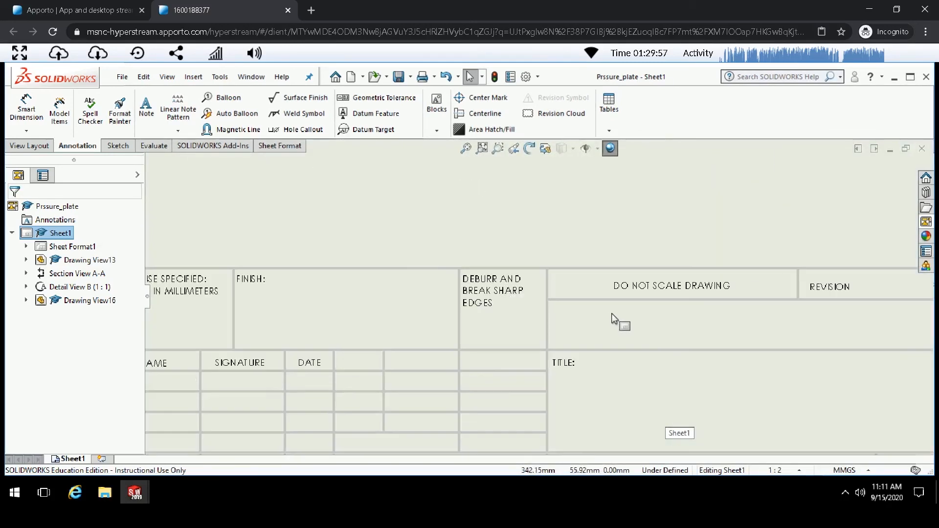
{"action": "scroll", "coordinate": [617, 292], "scroll_direction": "up", "scroll_amount": 5}
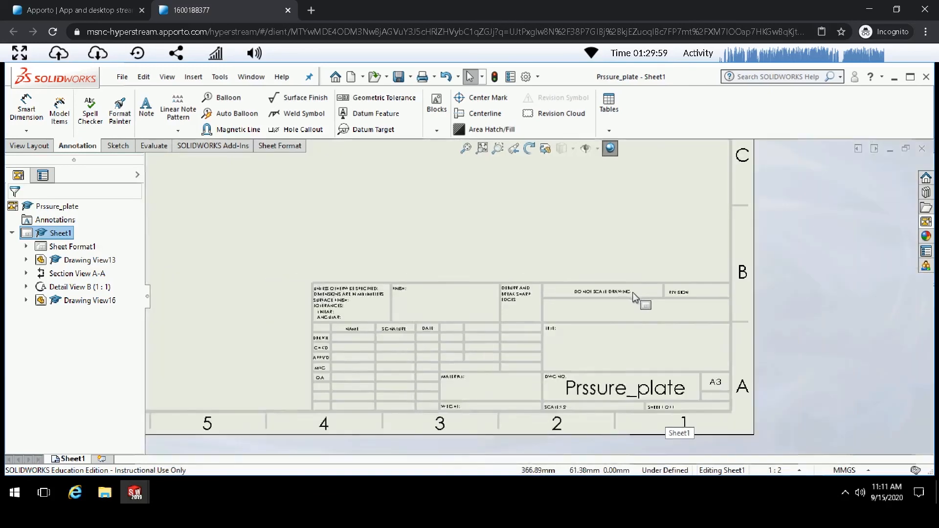
{"action": "scroll", "coordinate": [545, 297], "scroll_direction": "up", "scroll_amount": 3}
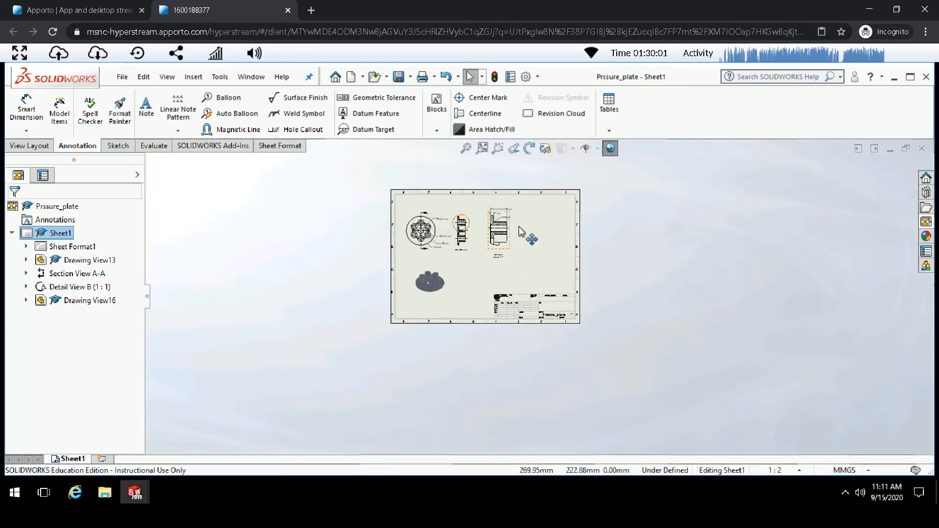
{"action": "scroll", "coordinate": [548, 372], "scroll_direction": "down", "scroll_amount": 3}
{"action": "scroll", "coordinate": [548, 379], "scroll_direction": "down", "scroll_amount": 2}
{"action": "scroll", "coordinate": [520, 339], "scroll_direction": "down", "scroll_amount": 1}
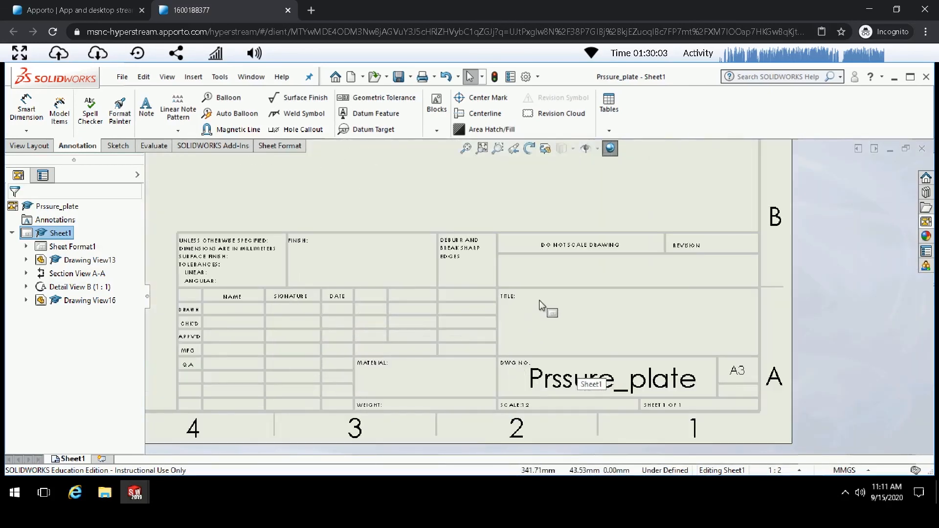
- Add a note with the author's name and nickname in the TITLE field of the title block
{"action": "double_click", "coordinate": [538, 301]}
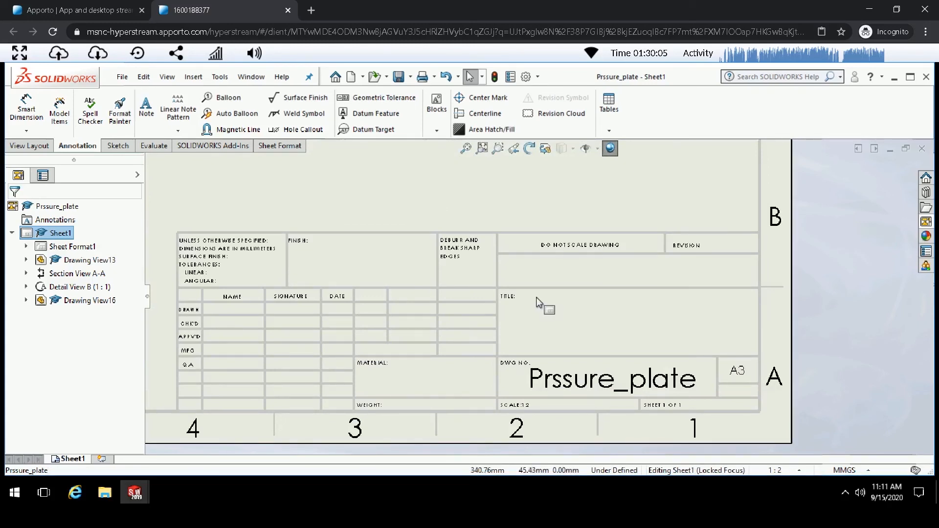
{"action": "double_click", "coordinate": [536, 298]}
{"action": "scroll", "coordinate": [500, 306], "scroll_direction": "down", "scroll_amount": 3}
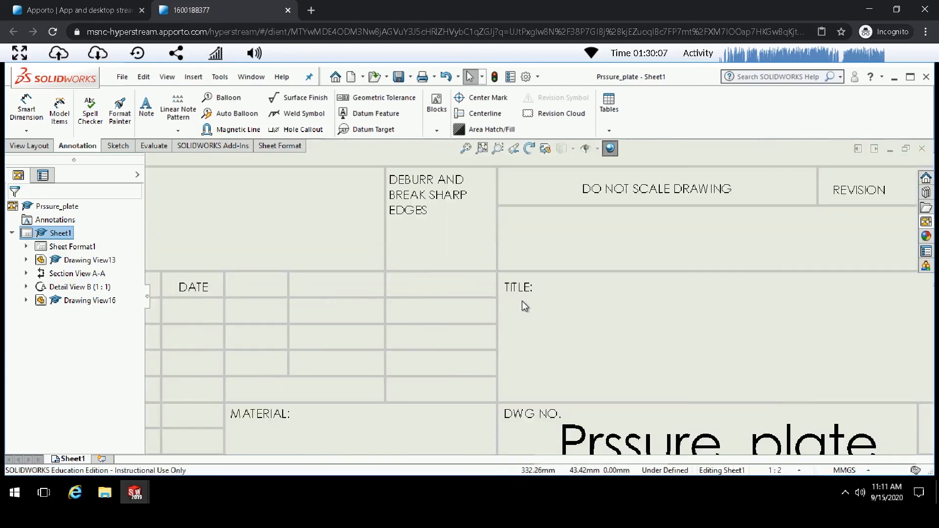
{"action": "right_click", "coordinate": [525, 306]}
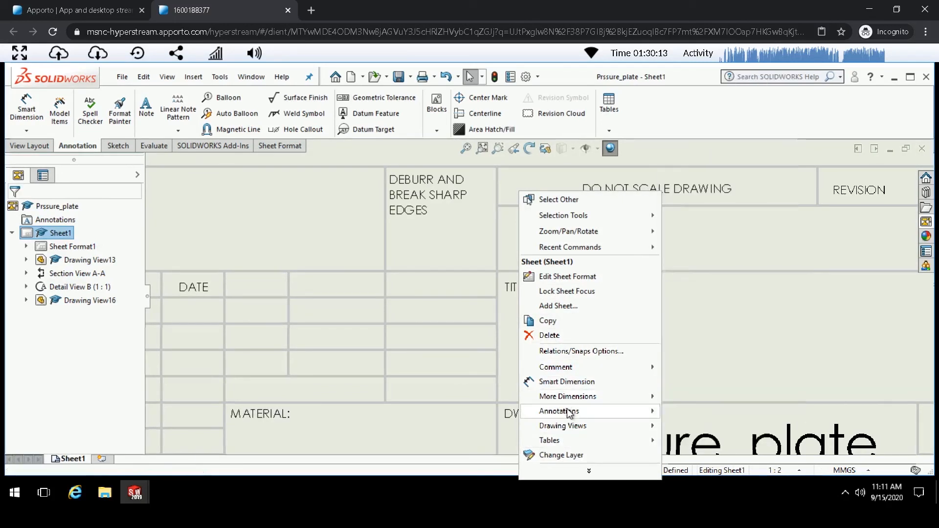
{"action": "mouse_move", "coordinate": [570, 413]}
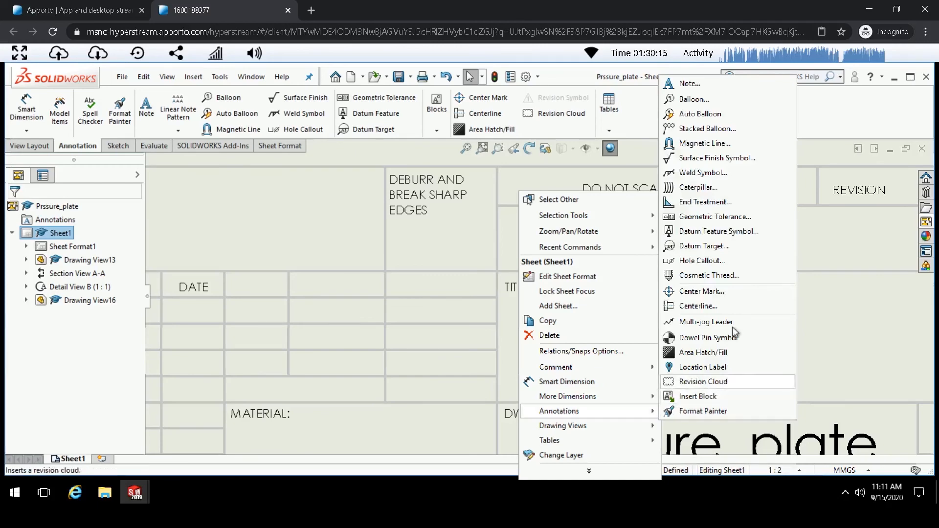
{"action": "left_click", "coordinate": [689, 83]}
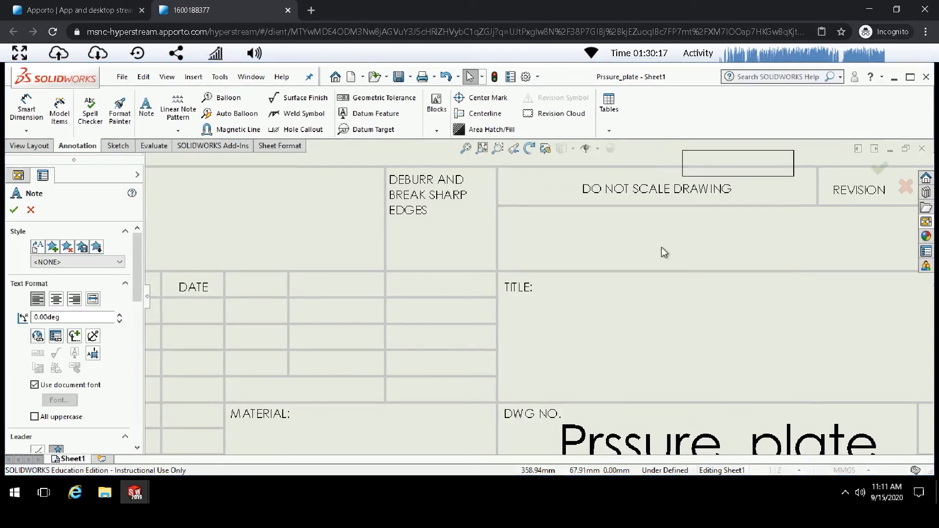
{"action": "left_click", "coordinate": [577, 322]}
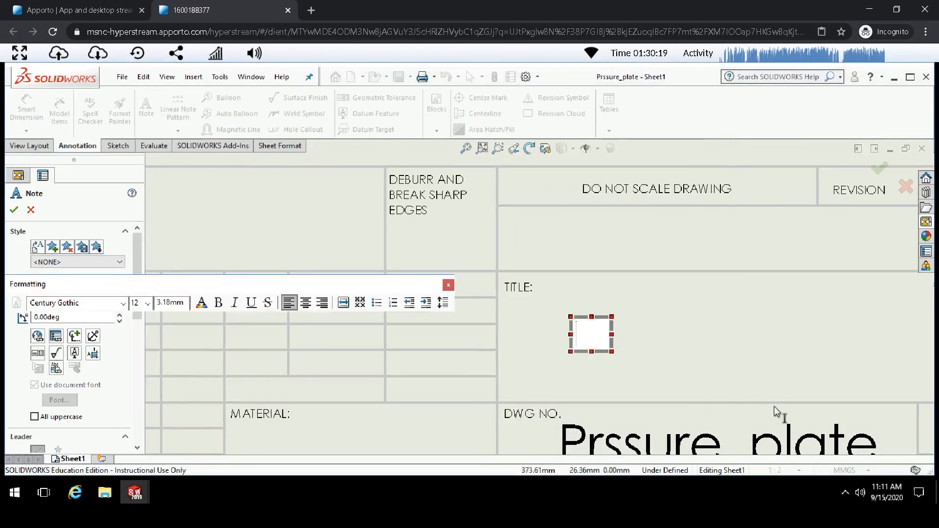
{"action": "type", "text": "Roberto"}
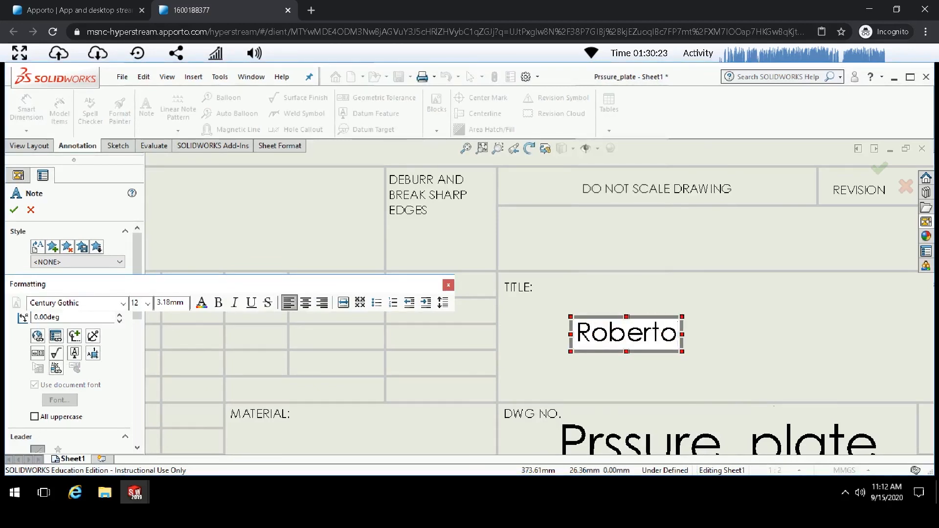
{"action": "type", "text": " aka Berto"}
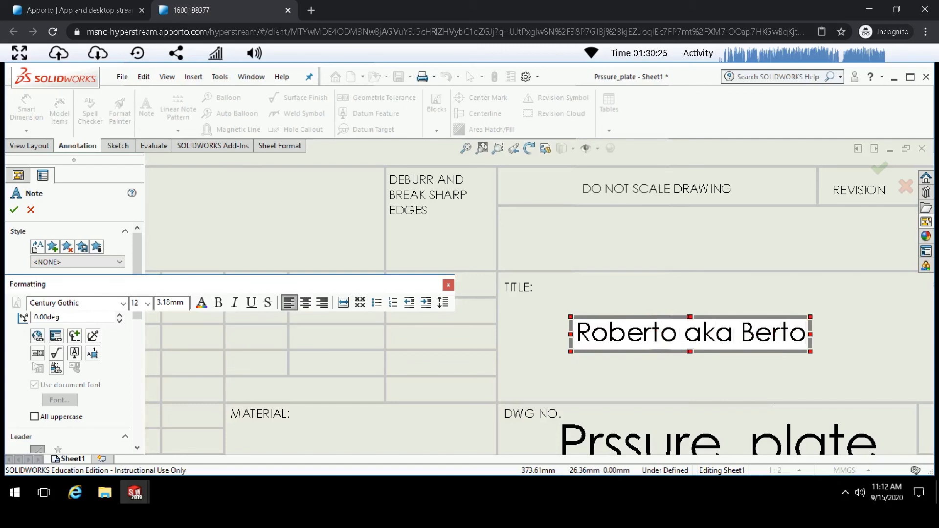
{"action": "left_click", "coordinate": [612, 300]}
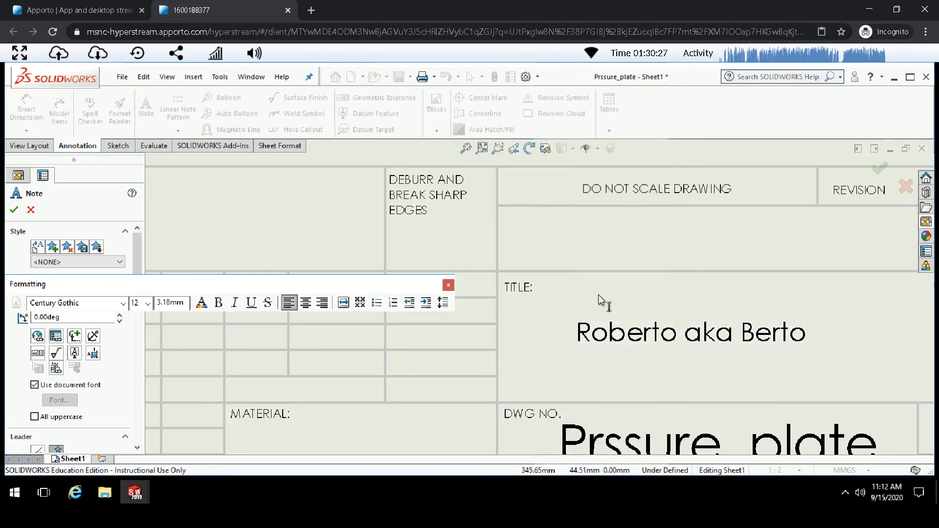
{"action": "scroll", "coordinate": [563, 293], "scroll_direction": "up", "scroll_amount": 4}
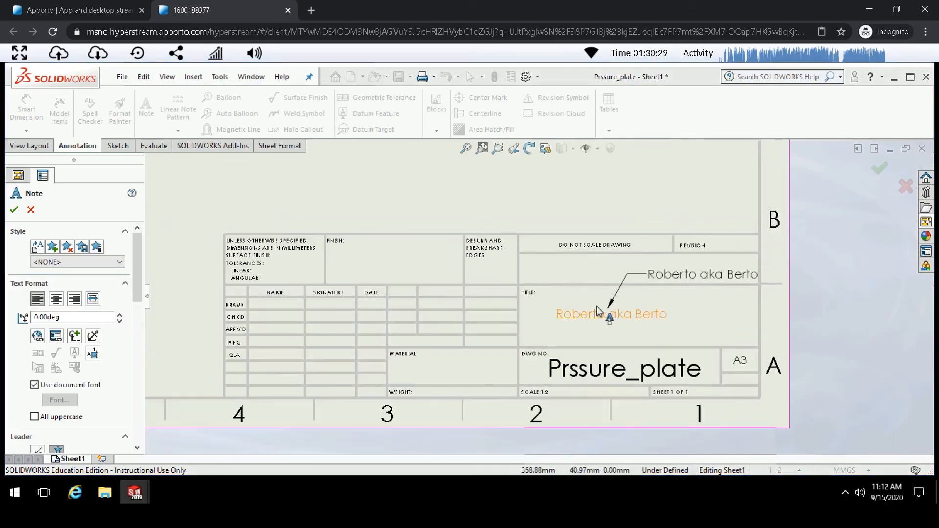
{"action": "key", "text": "Escape"}
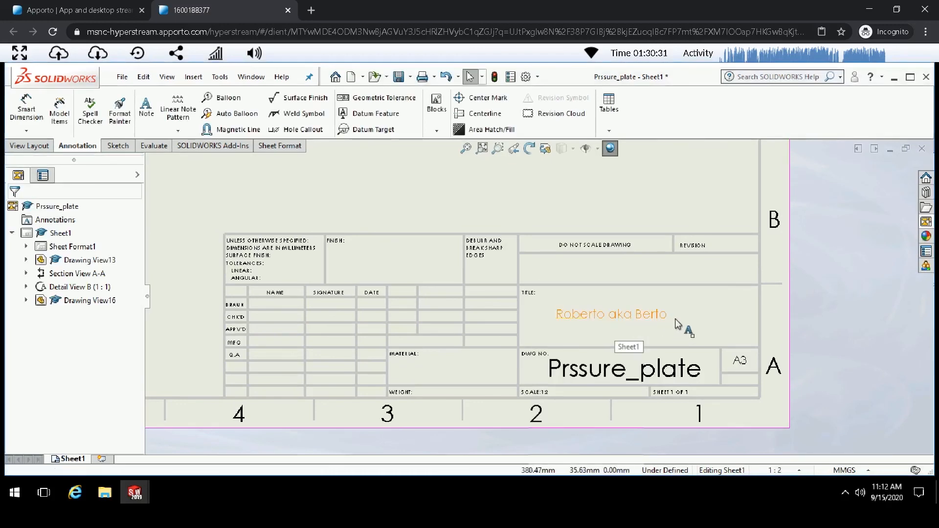
- Save the drawing
{"action": "scroll", "coordinate": [690, 325], "scroll_direction": "up", "scroll_amount": 3}
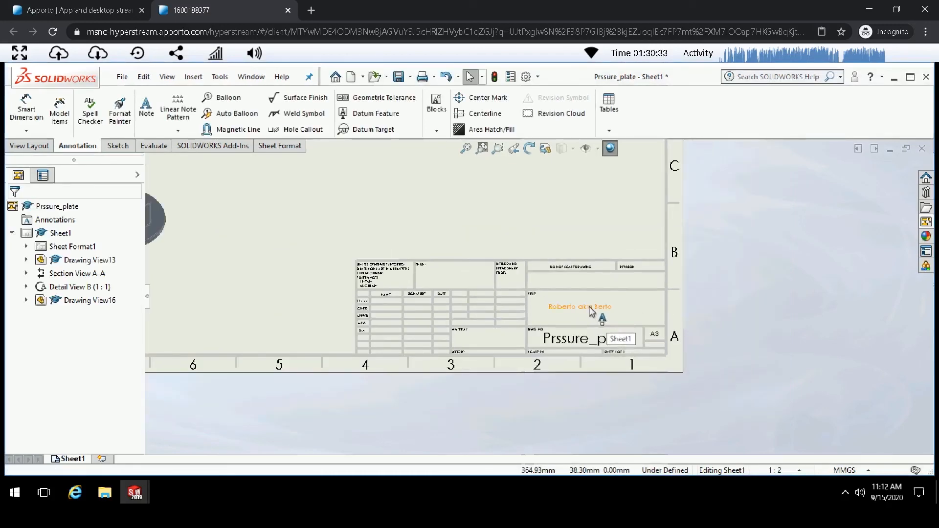
{"action": "scroll", "coordinate": [611, 308], "scroll_direction": "up", "scroll_amount": 2}
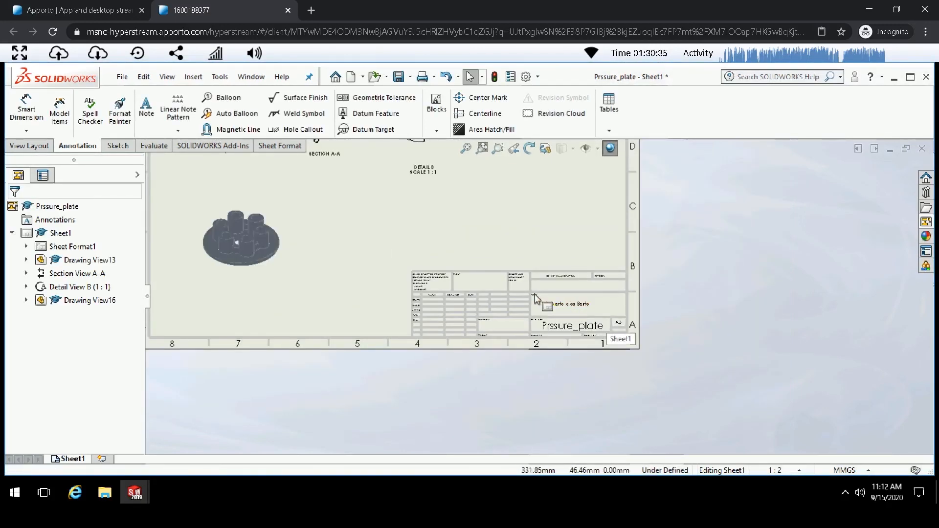
{"action": "scroll", "coordinate": [543, 296], "scroll_direction": "up", "scroll_amount": 2}
{"action": "scroll", "coordinate": [538, 296], "scroll_direction": "up", "scroll_amount": 2}
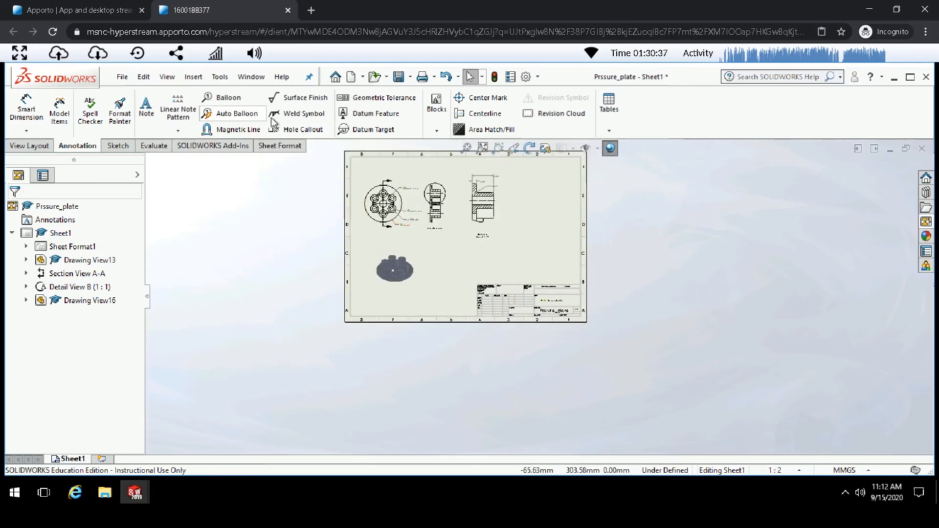
{"action": "left_click", "coordinate": [122, 77]}
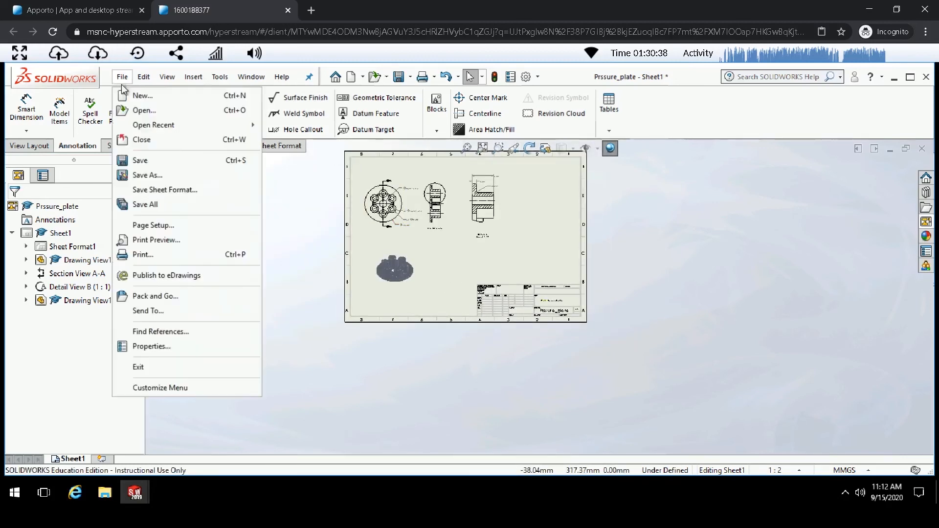
{"action": "left_click", "coordinate": [149, 166]}
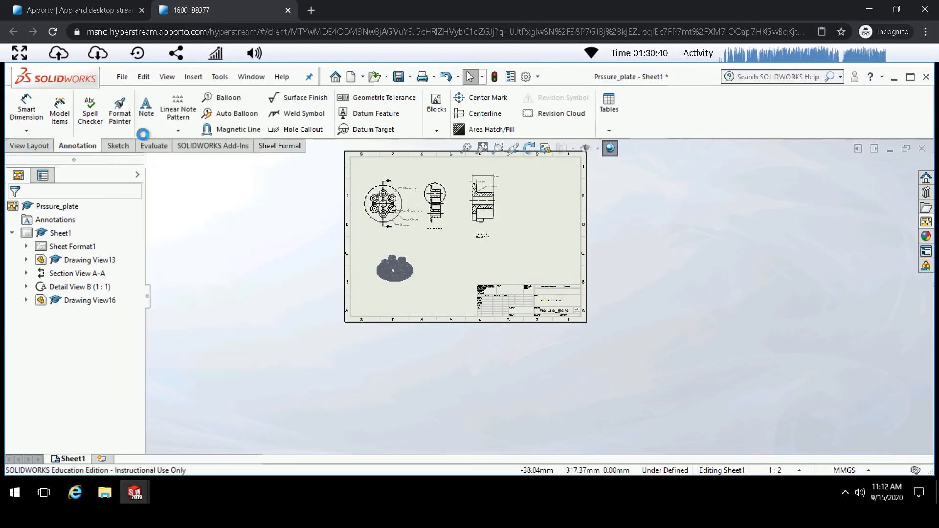
- Export the drawing as an Adobe PDF, appending an underscore and the author's first name to the file name
{"action": "left_click", "coordinate": [124, 77]}
{"action": "left_click", "coordinate": [152, 174]}
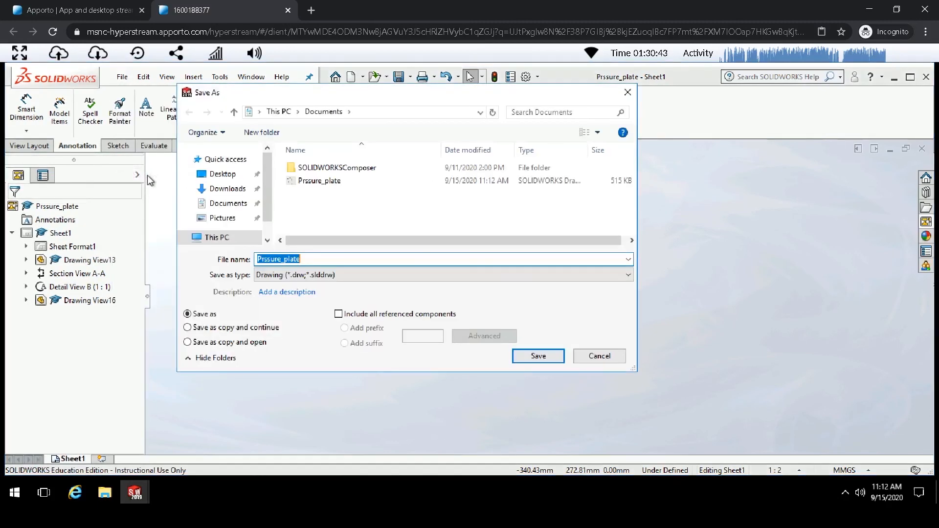
{"action": "left_click", "coordinate": [309, 275]}
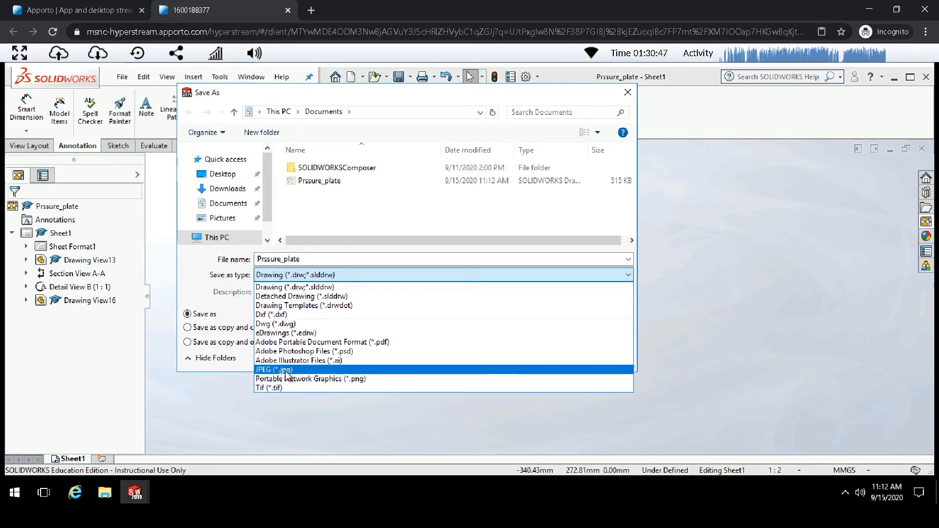
{"action": "left_click", "coordinate": [303, 340]}
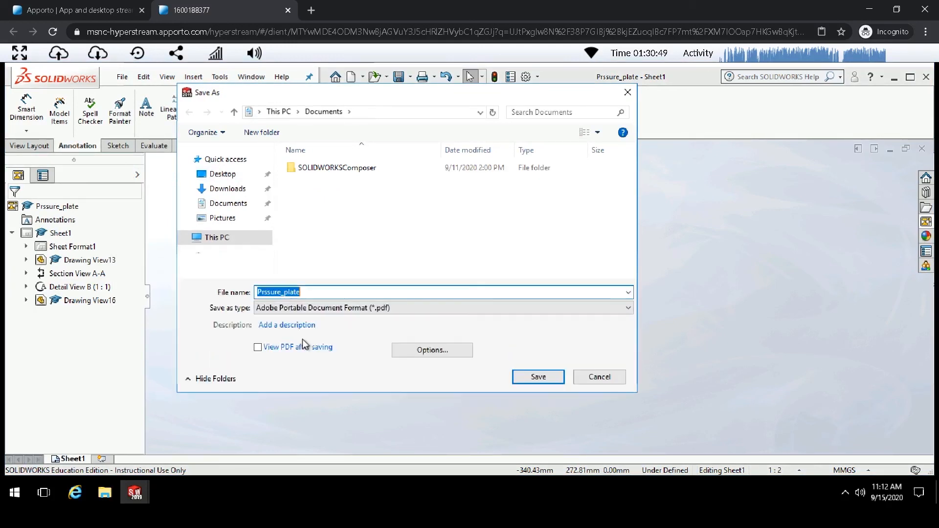
{"action": "left_click", "coordinate": [341, 292]}
{"action": "type", "text": "_Roberto"}
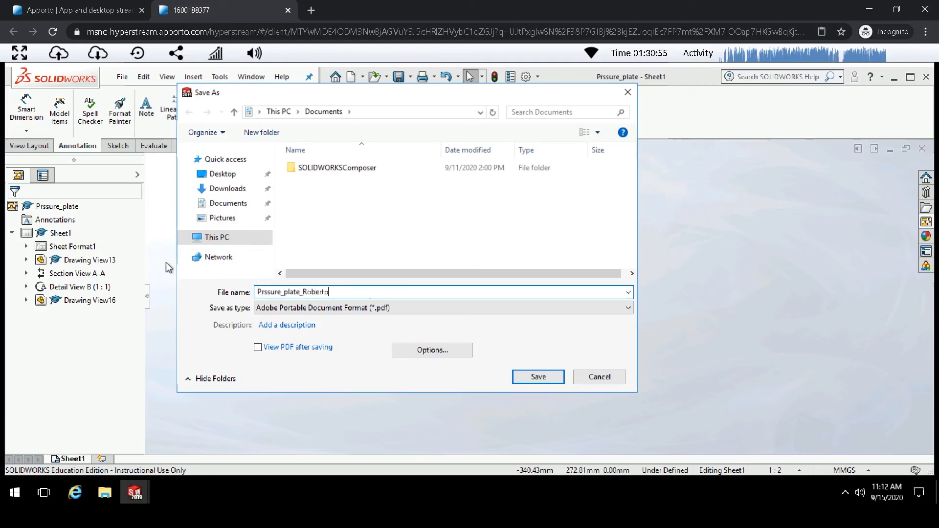
{"action": "left_click", "coordinate": [562, 380]}
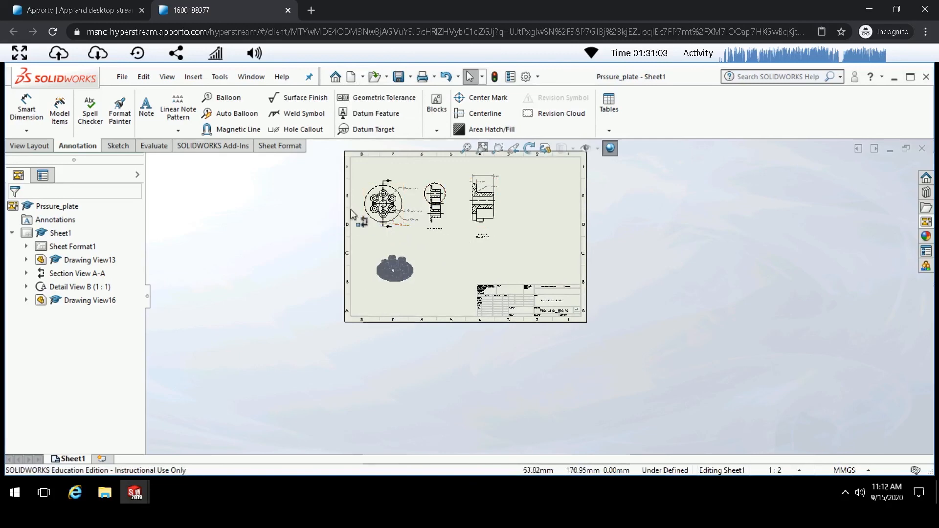
- Open the streaming session's file download dialog, browse to the cloud PC's Documents folder and select the exported PDF
{"action": "left_click", "coordinate": [101, 55]}
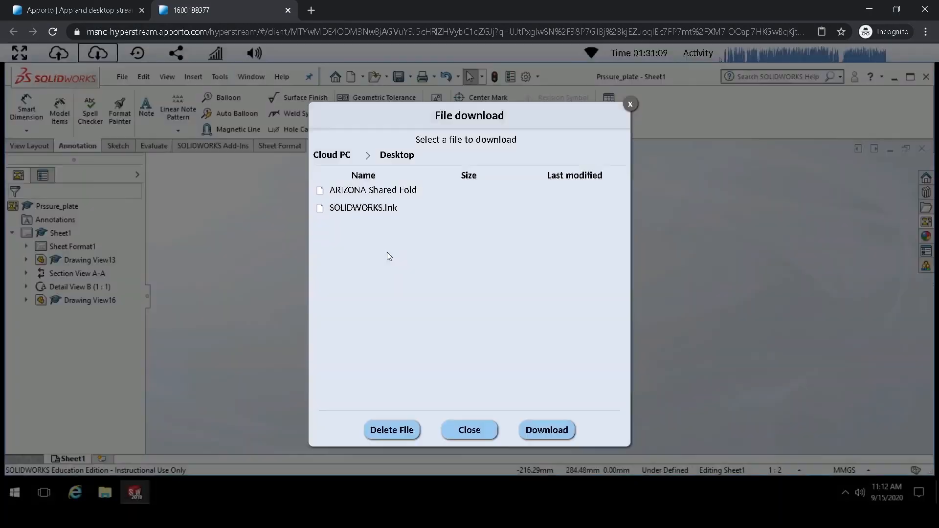
{"action": "left_click", "coordinate": [336, 155]}
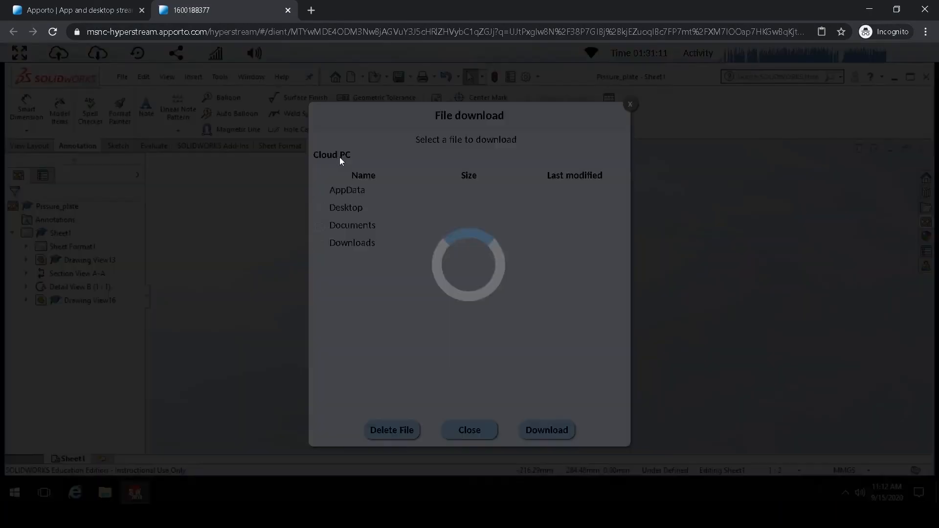
{"action": "left_click", "coordinate": [353, 226]}
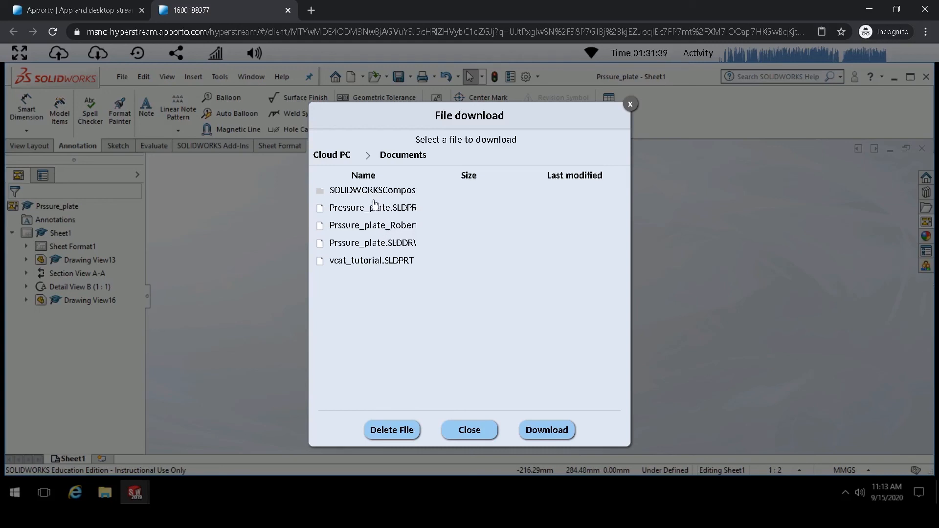
{"action": "left_click", "coordinate": [388, 226]}
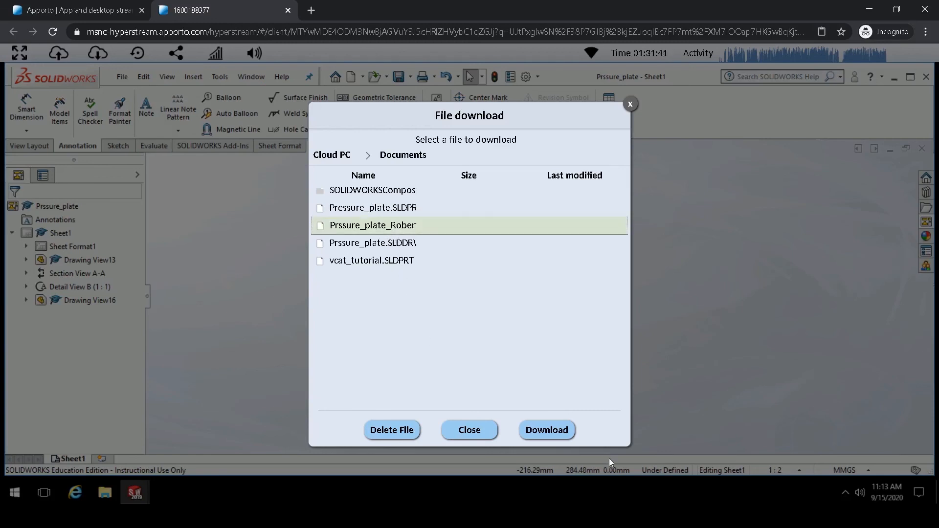
{"action": "left_click", "coordinate": [483, 435]}
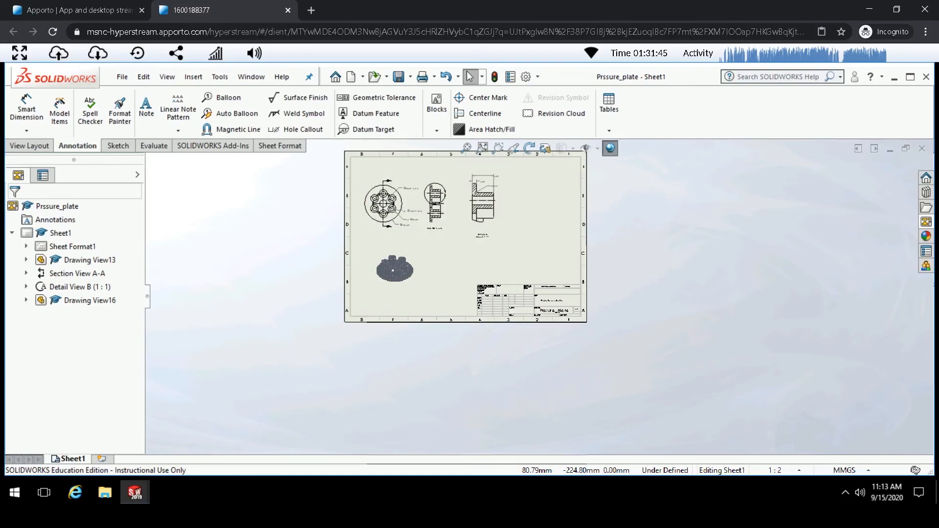